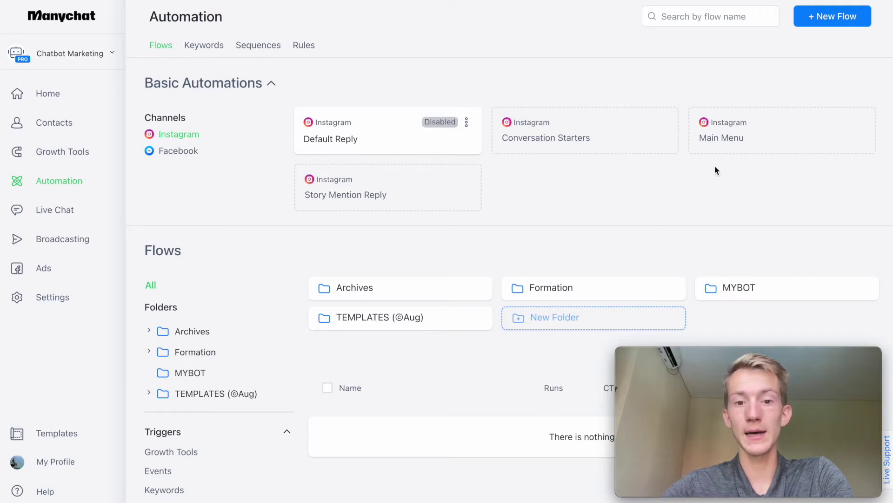
# Step: Compare the basic automations of the Facebook and Instagram channels and look through the flow folders
pyautogui.click(176, 151)
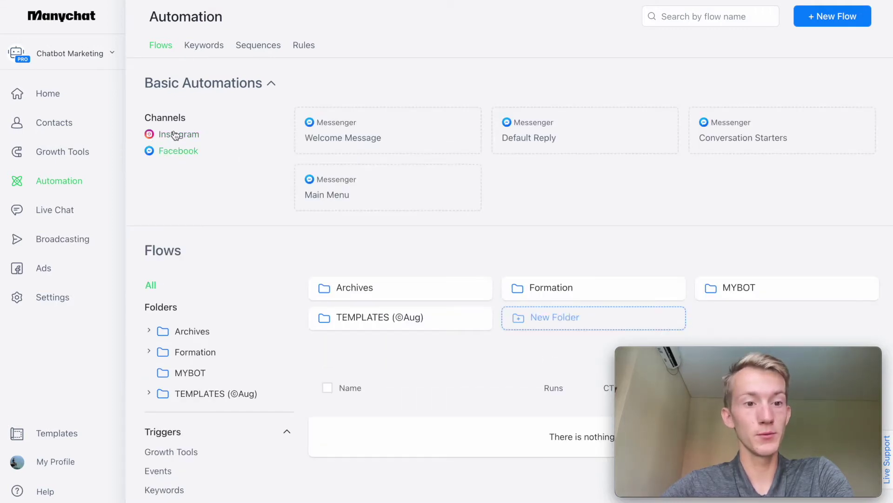
pyautogui.click(174, 132)
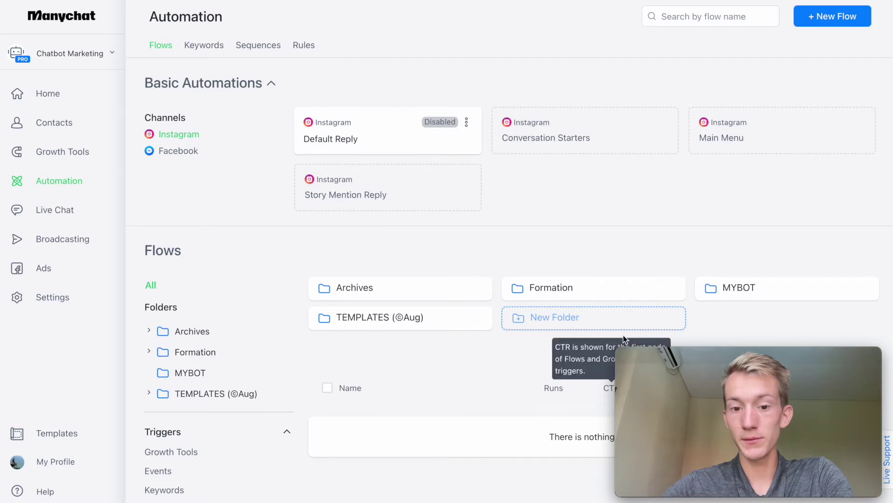
pyautogui.scroll(-2, 492, 354)
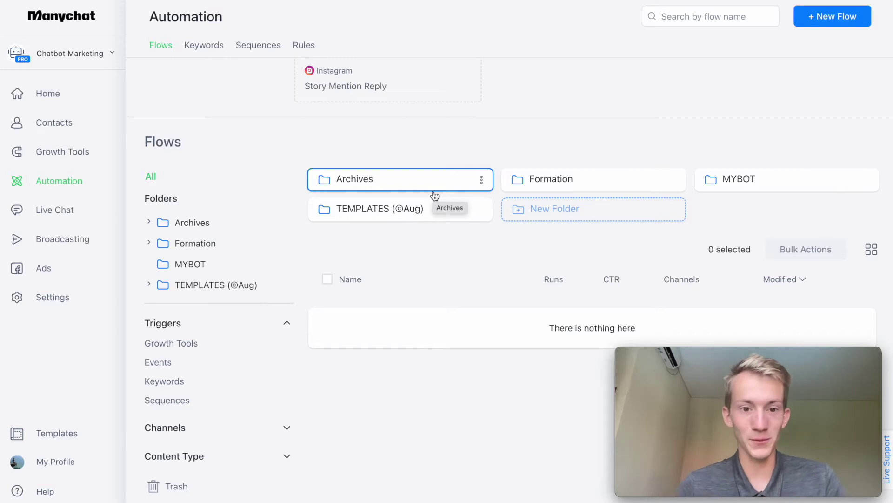
pyautogui.scroll(2, 435, 196)
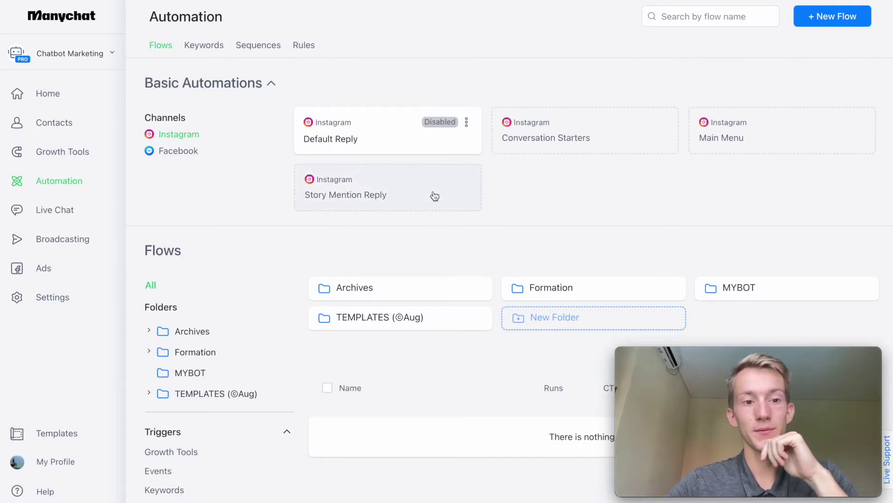
# Step: Create a new flow from scratch and keep the name Untitled
pyautogui.click(822, 21)
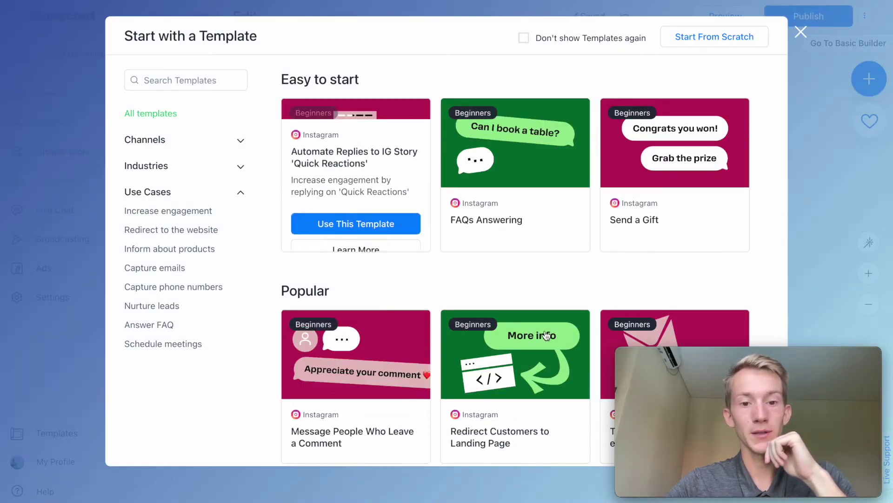
pyautogui.click(690, 36)
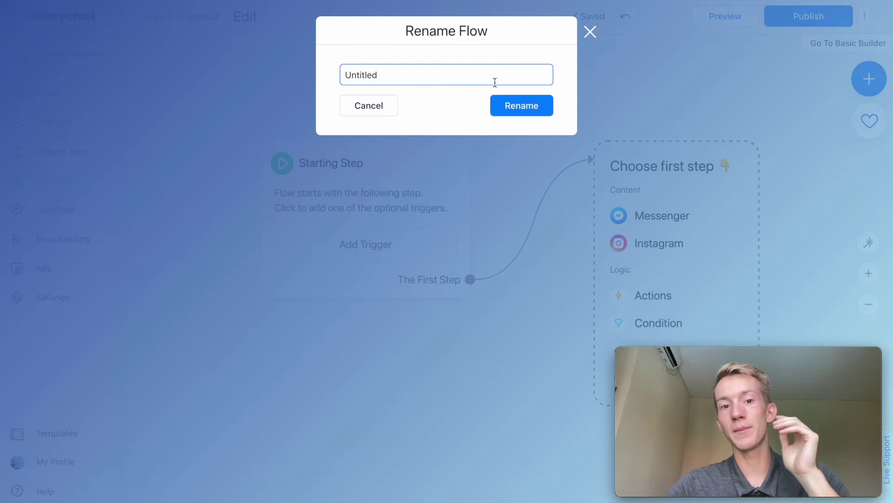
pyautogui.click(532, 106)
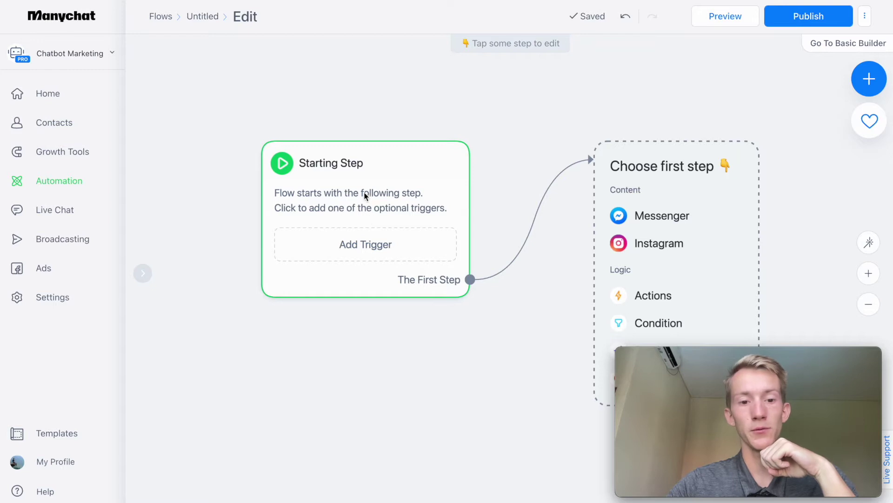
# Step: Add an Instagram Keyword trigger for messages containing question, aide, aider or problème
pyautogui.click(363, 240)
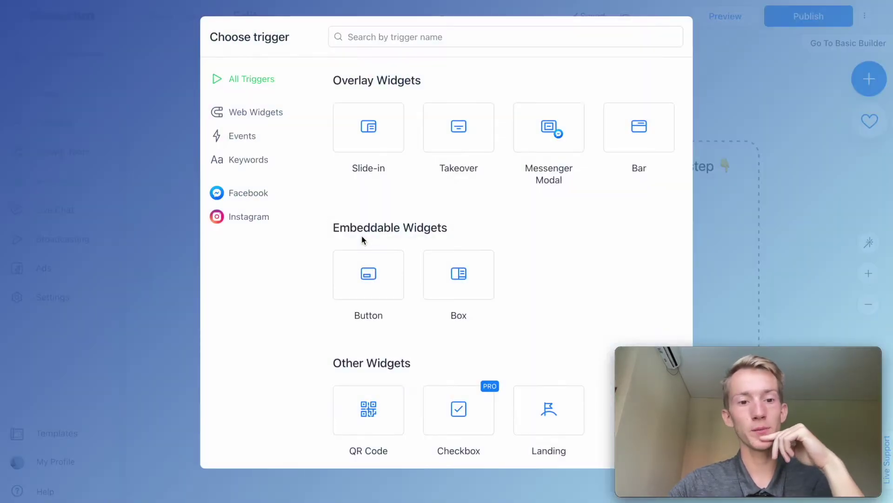
pyautogui.click(262, 221)
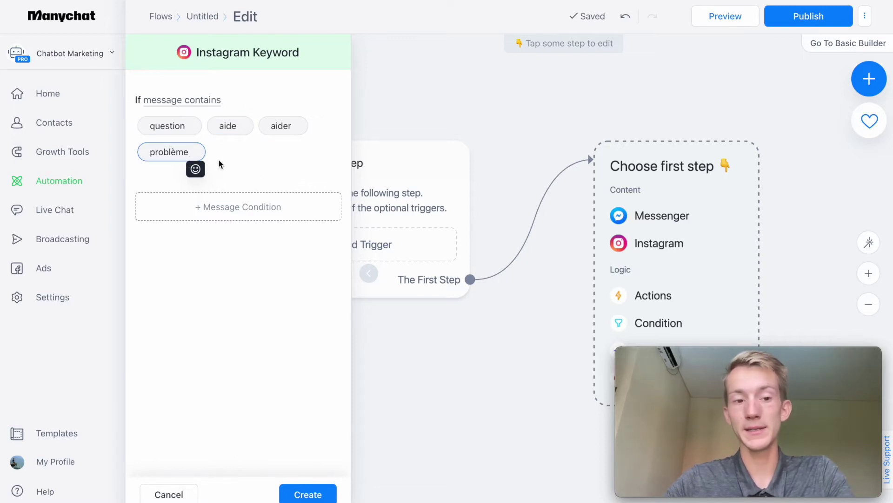
pyautogui.click(310, 495)
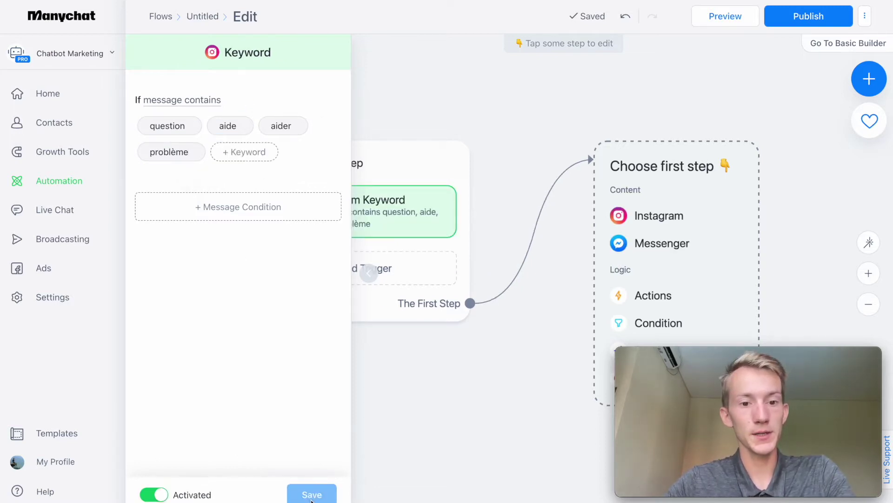
pyautogui.click(485, 381)
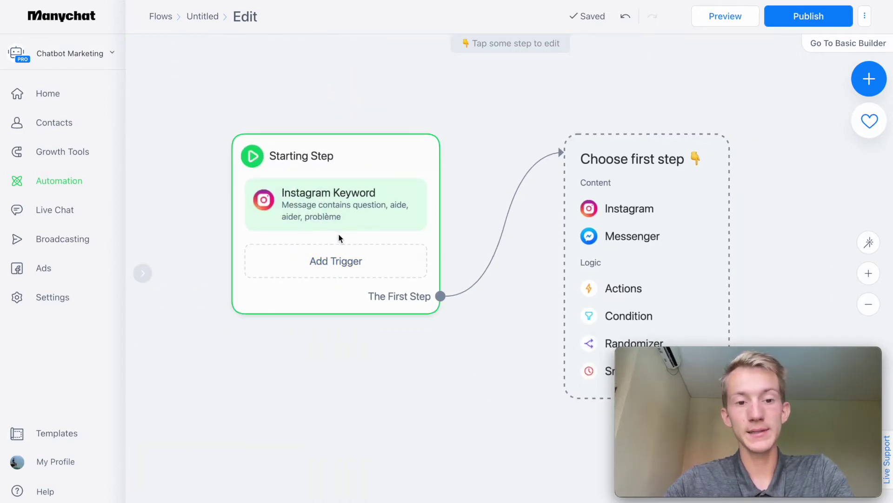
# Step: Open the Automation page separately and bring up the setup of the Instagram Default Reply
pyautogui.click(60, 189)
pyautogui.rightClick(61, 188)
pyautogui.click(84, 192)
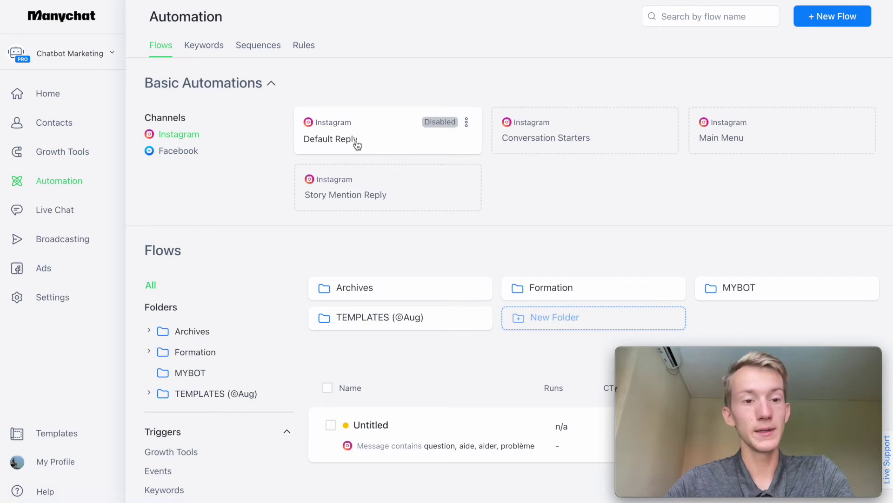
pyautogui.click(467, 122)
pyautogui.click(455, 141)
pyautogui.click(386, 129)
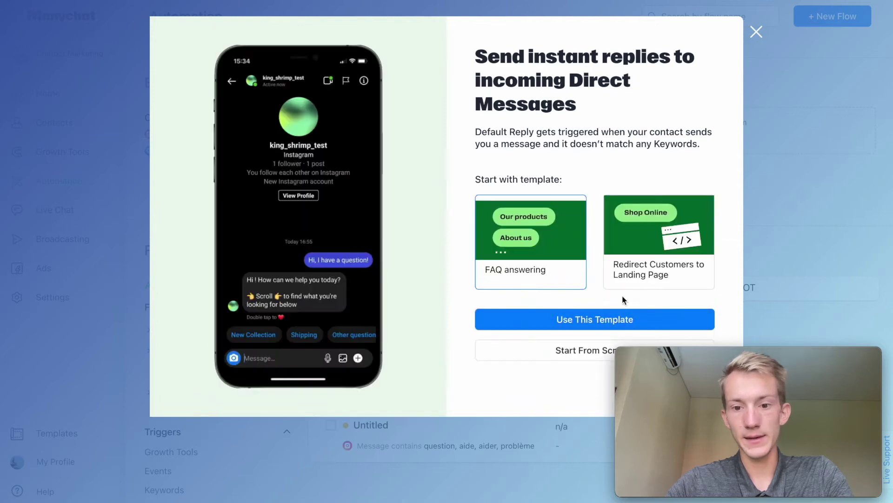
# Step: View the existing-flow picker for the Default Reply, close it and go back to the flow being edited
pyautogui.moveTo(705, 366); pyautogui.dragTo(696, 62)
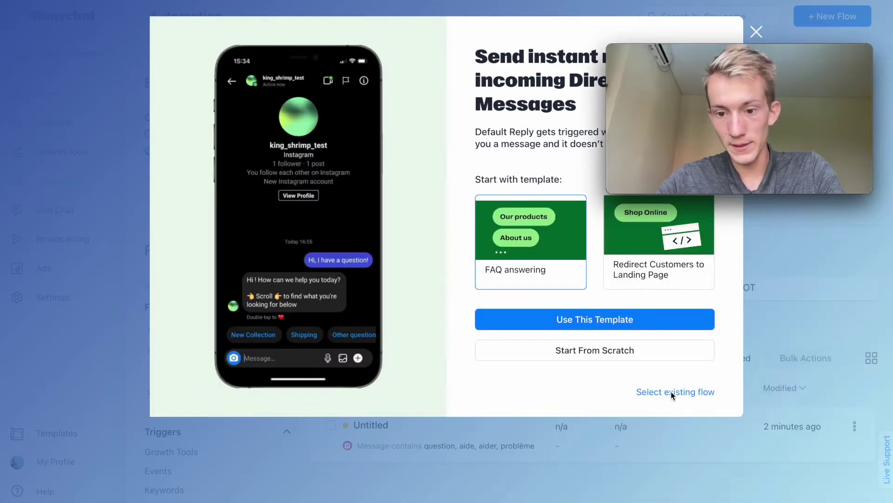
pyautogui.click(657, 393)
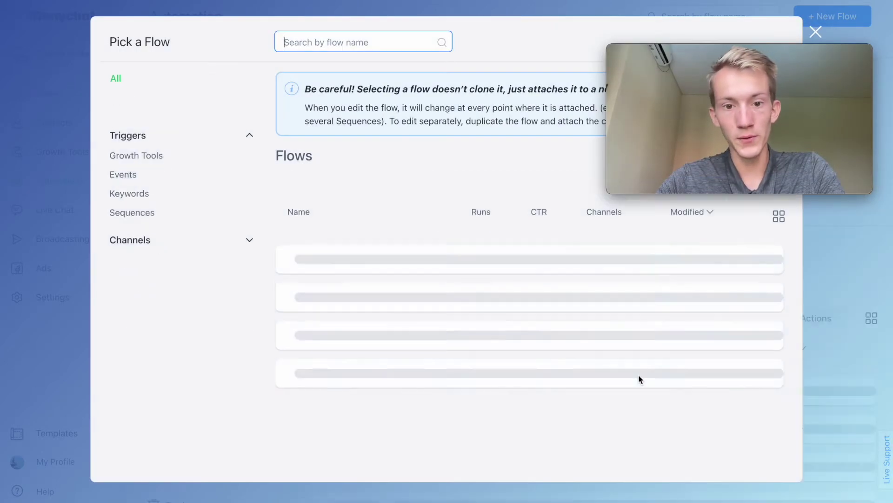
pyautogui.click(817, 31)
pyautogui.moveTo(760, 55); pyautogui.dragTo(769, 357)
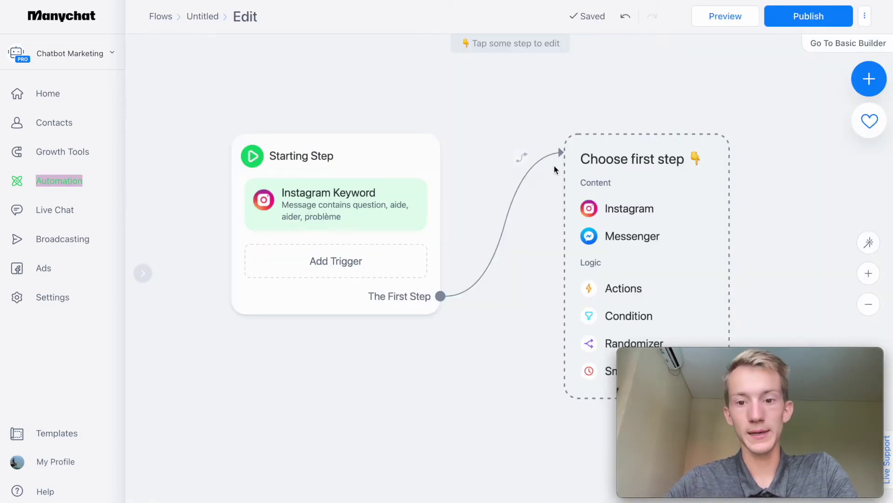
# Step: Set an Instagram Send Message as the flow's first step and add an image block to it
pyautogui.click(646, 222)
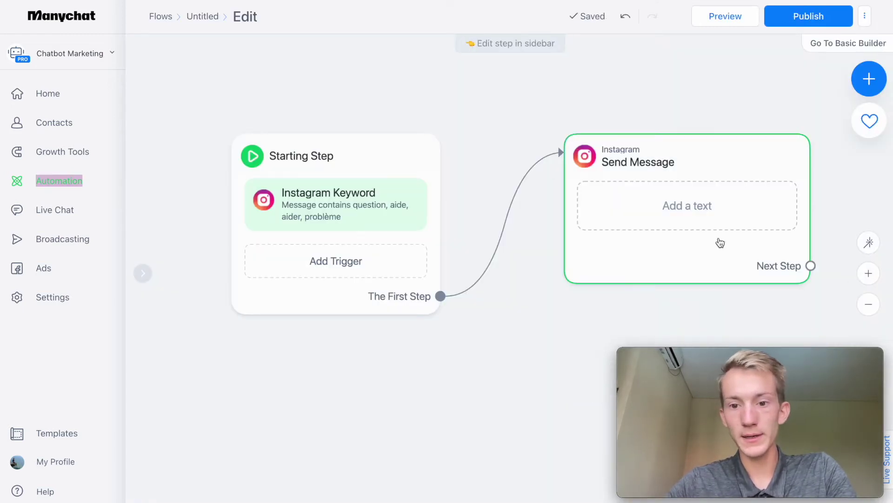
pyautogui.click(736, 244)
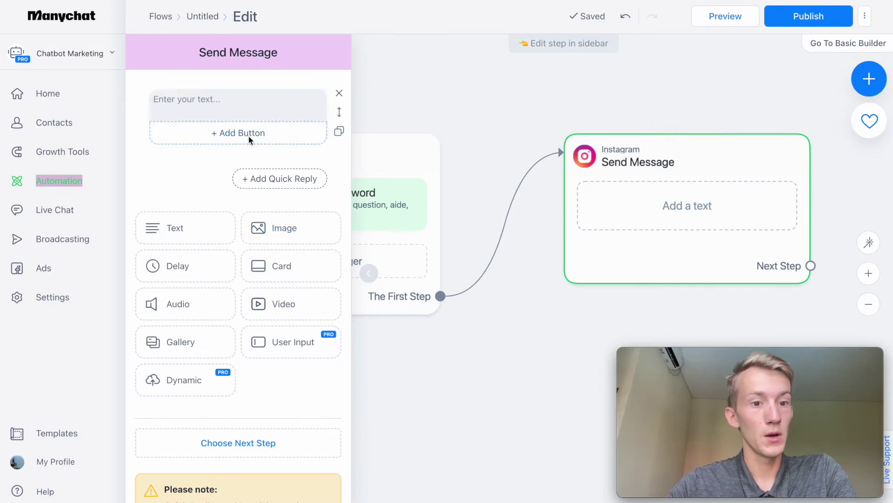
pyautogui.click(285, 234)
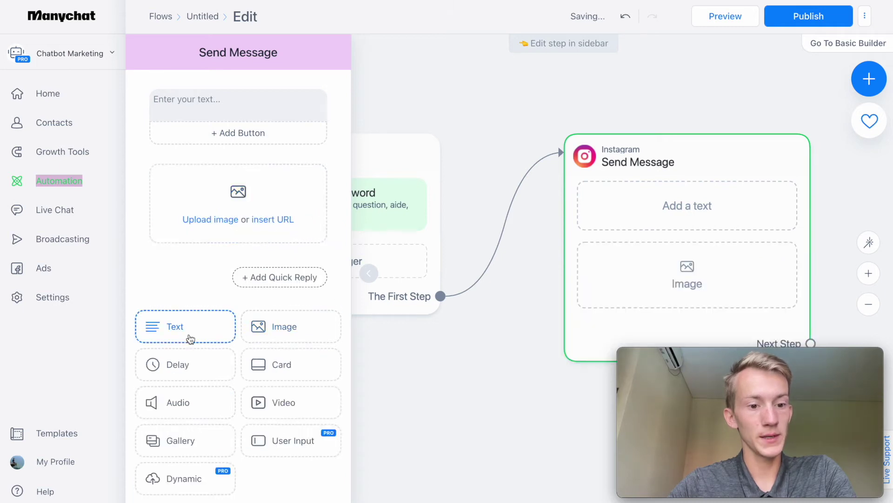
# Step: Try a 3-second delay block between the message's text and image blocks
pyautogui.click(184, 365)
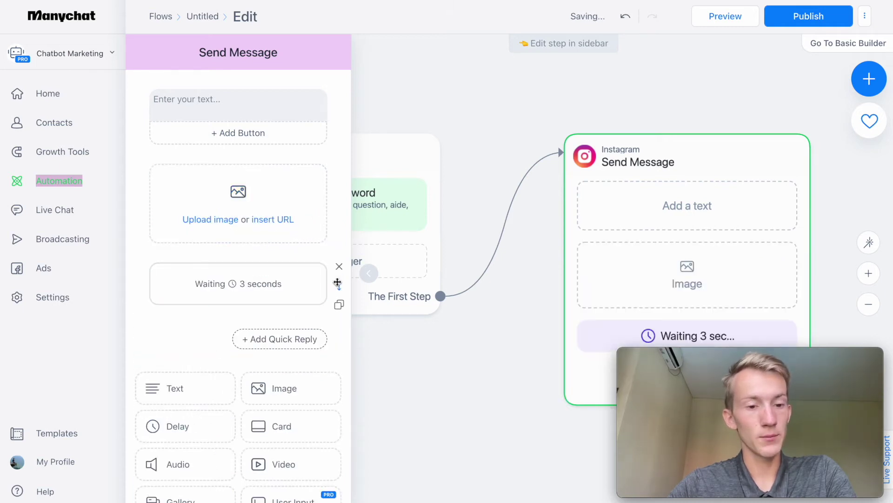
pyautogui.moveTo(337, 281); pyautogui.dragTo(324, 173)
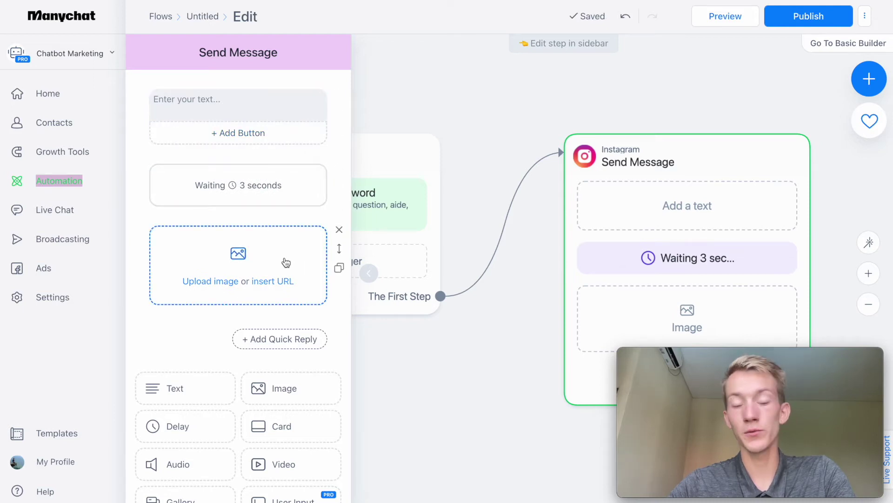
pyautogui.click(339, 167)
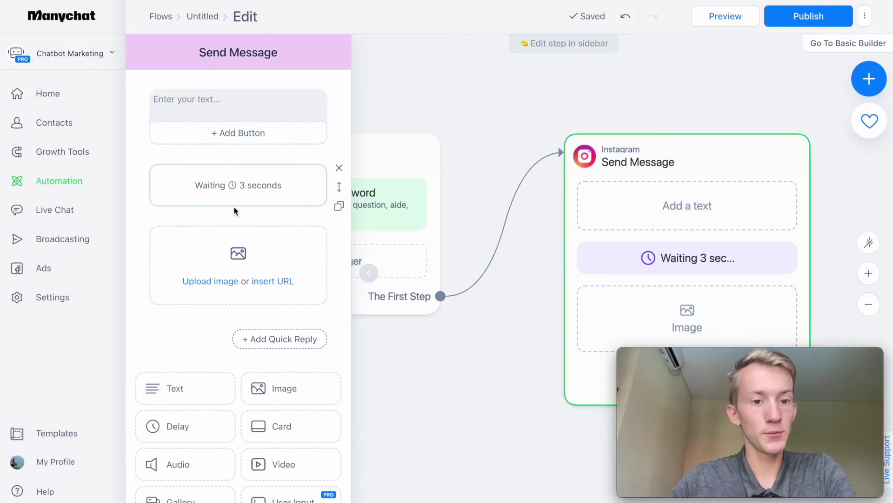
# Step: Try a card block with image, title and subtitle fields below the message's image block
pyautogui.scroll(-2, 235, 211)
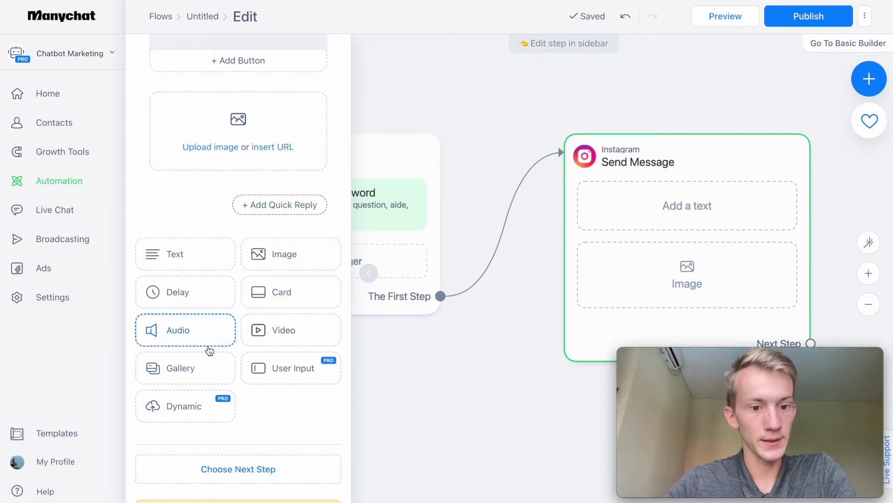
pyautogui.click(273, 300)
pyautogui.scroll(-3, 266, 260)
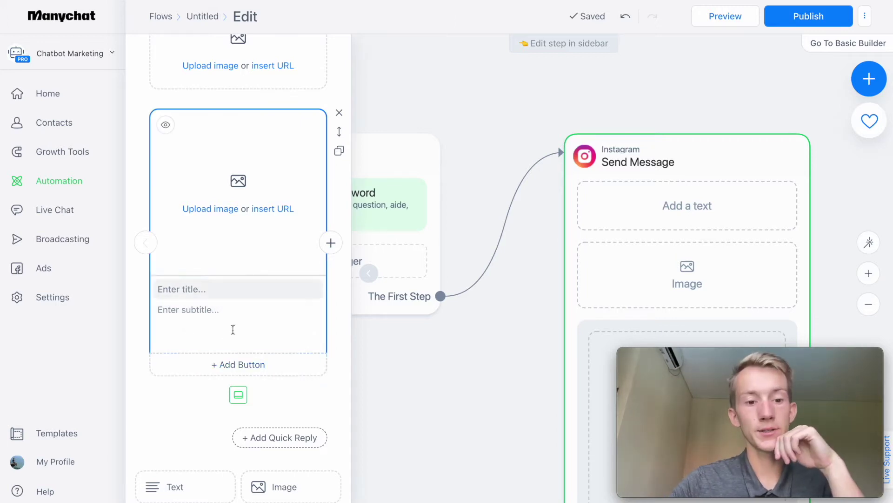
pyautogui.click(339, 117)
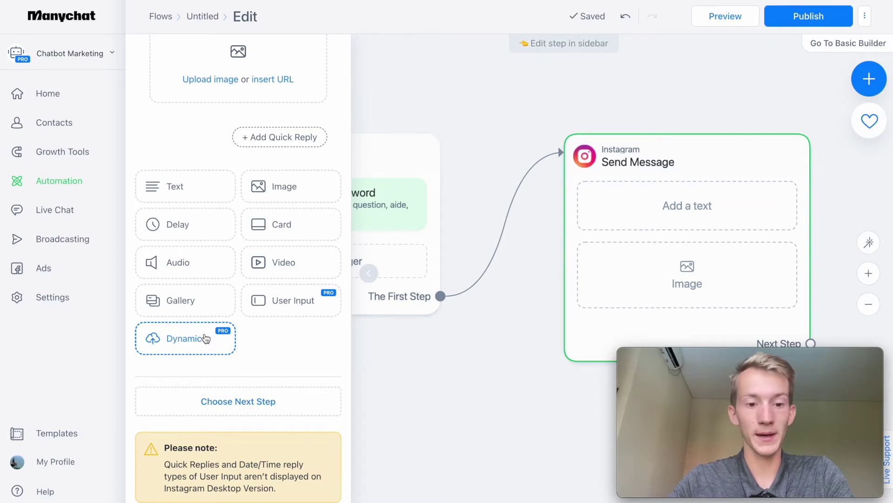
# Step: Try a user input block below the image block with the reply type Text
pyautogui.click(283, 303)
pyautogui.click(185, 135)
pyautogui.scroll(4, 185, 135)
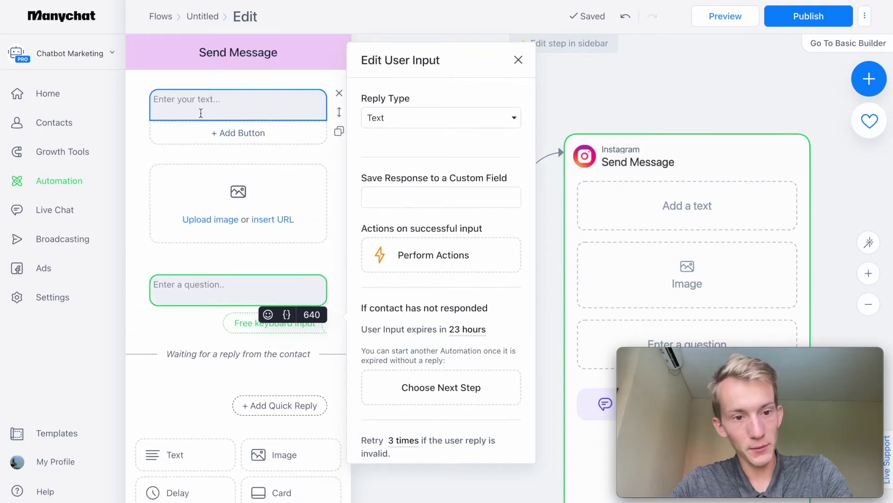
pyautogui.scroll(-2, 201, 283)
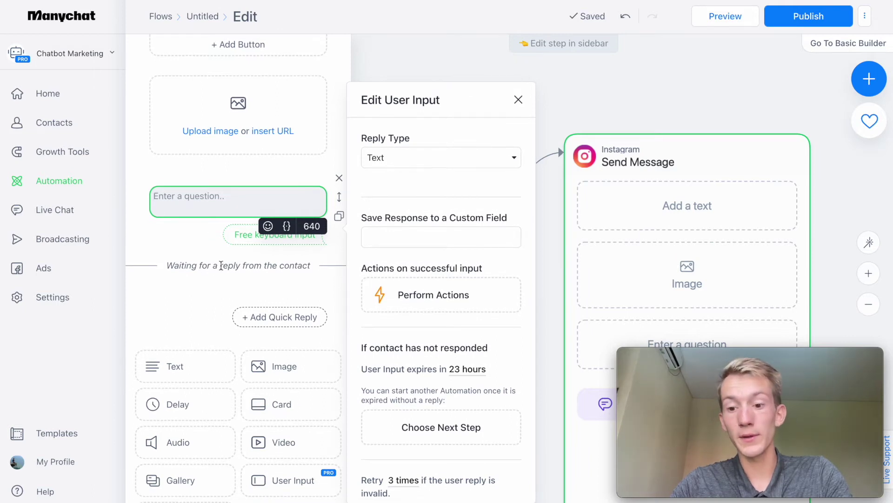
# Step: Add a quick reply to the message, give it the sample label "kqhff" and clear that label again
pyautogui.click(280, 317)
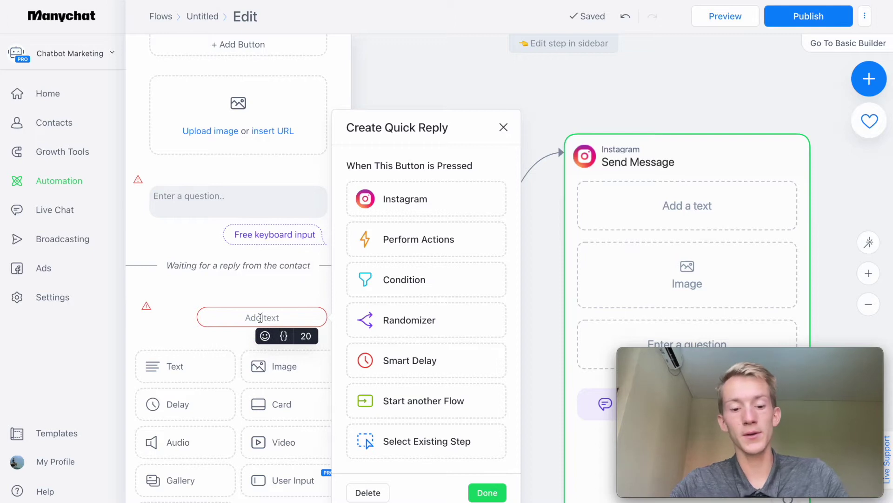
pyautogui.write('kqhff')
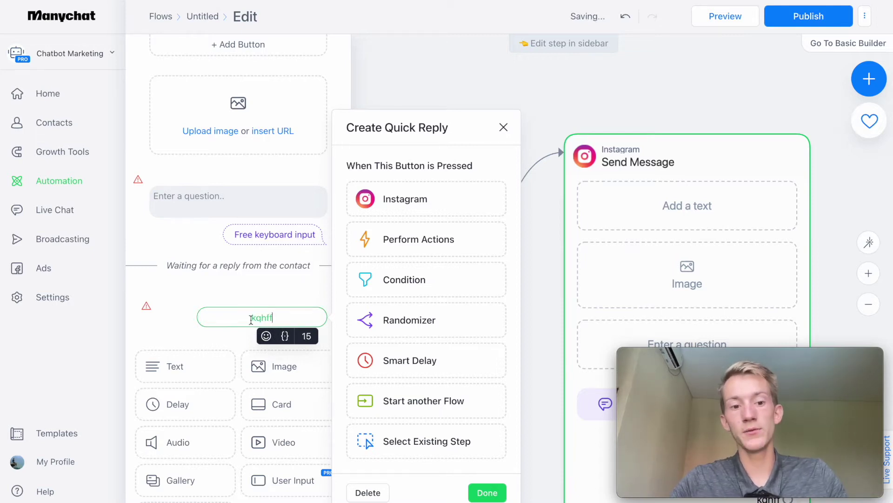
pyautogui.press('Return')
pyautogui.click(320, 323)
pyautogui.press('BackSpace')
pyautogui.press('BackSpace')
pyautogui.press('BackSpace')
pyautogui.press('BackSpace')
pyautogui.press('BackSpace')
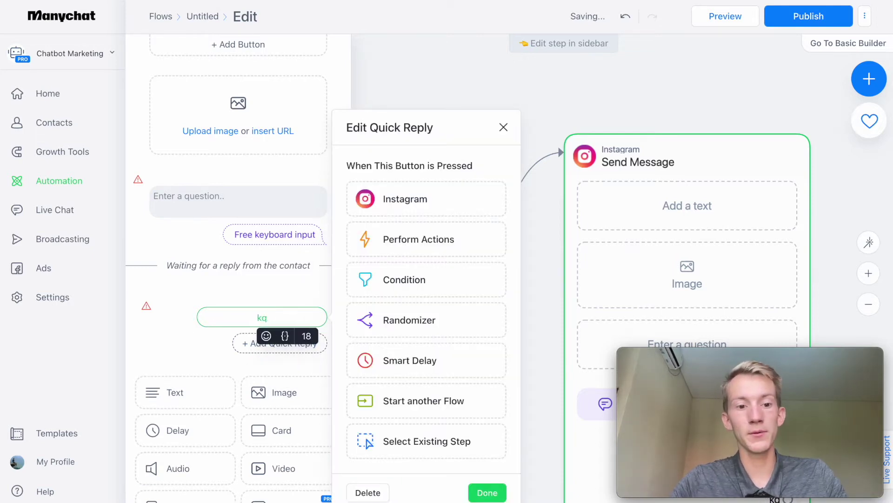
pyautogui.click(186, 301)
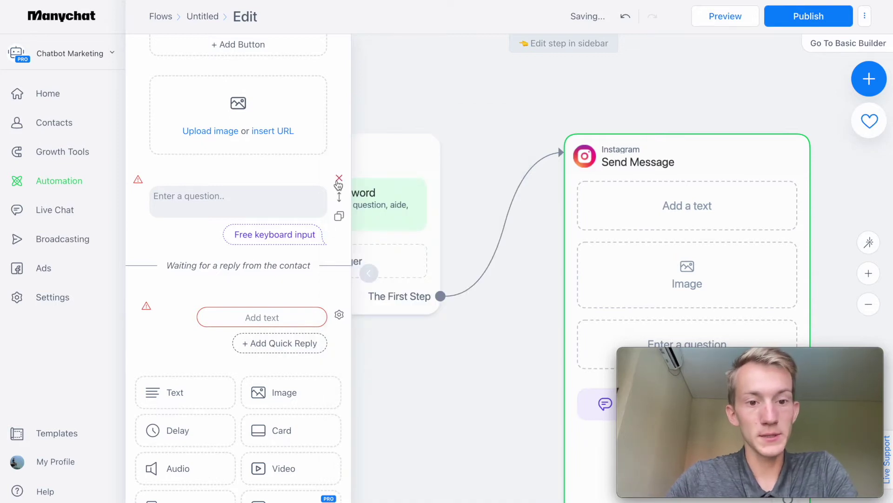
# Step: Remove the user input block and the empty image block from the message
pyautogui.click(339, 180)
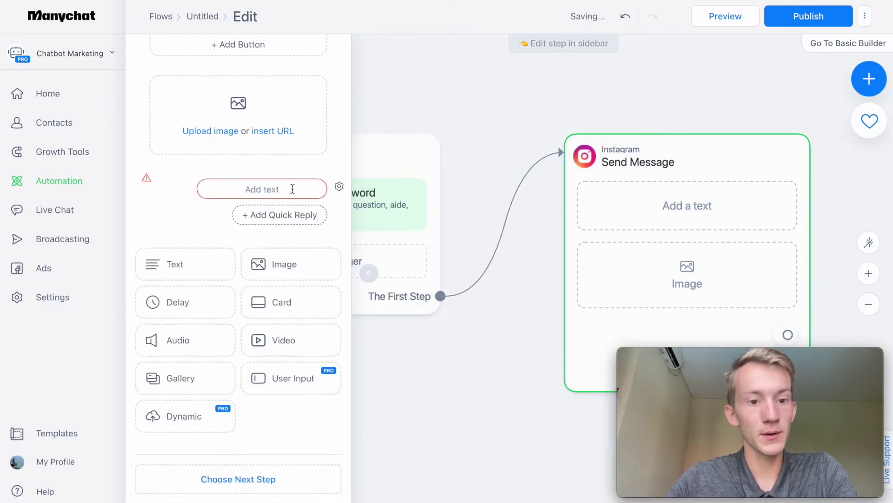
pyautogui.click(340, 186)
pyautogui.click(191, 212)
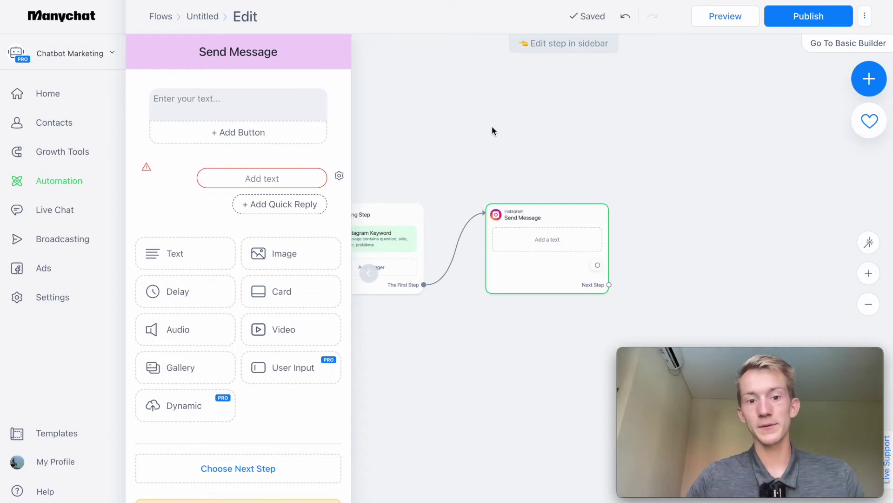
# Step: Open the Instagram Keyword trigger of the starting step to review its message condition and keywords
pyautogui.click(492, 127)
pyautogui.click(373, 236)
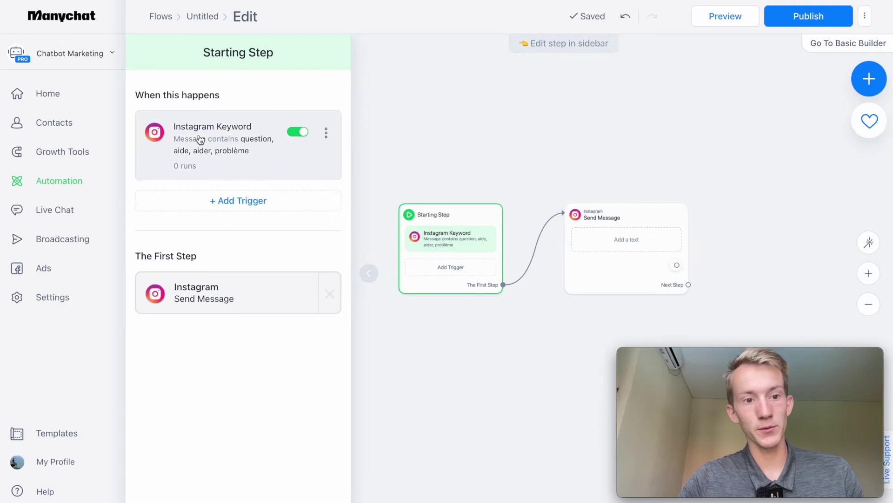
pyautogui.click(215, 149)
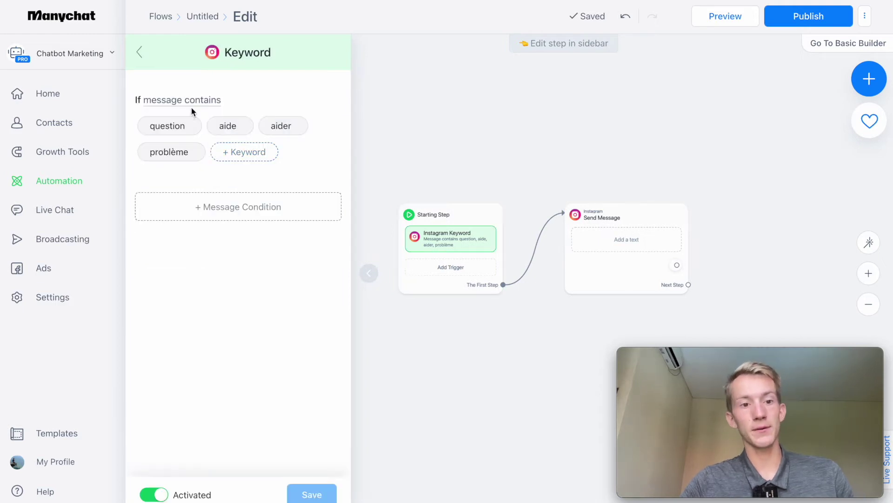
# Step: Try a second message condition on the keyword trigger, check the matching options of the first one, and remove the added condition
pyautogui.click(236, 208)
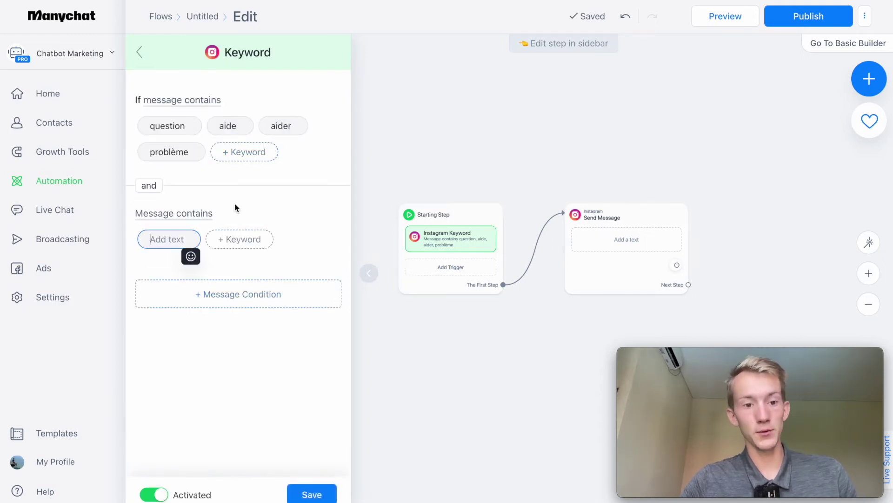
pyautogui.click(201, 100)
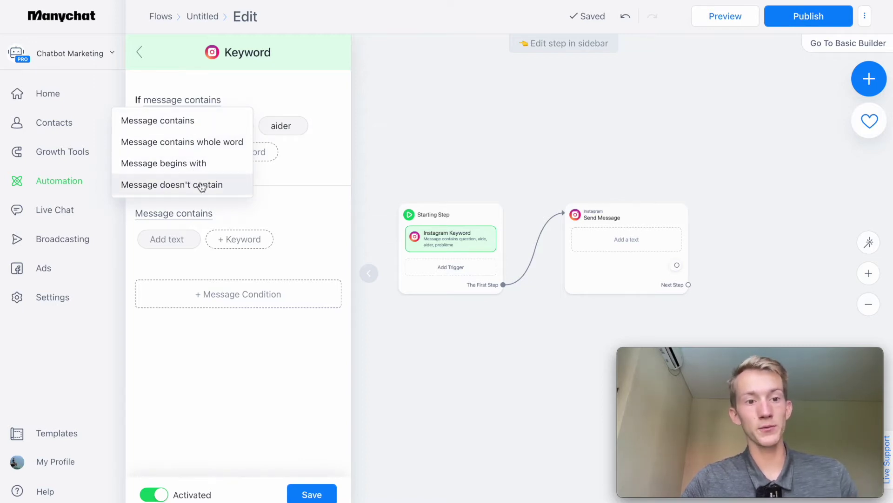
pyautogui.click(308, 212)
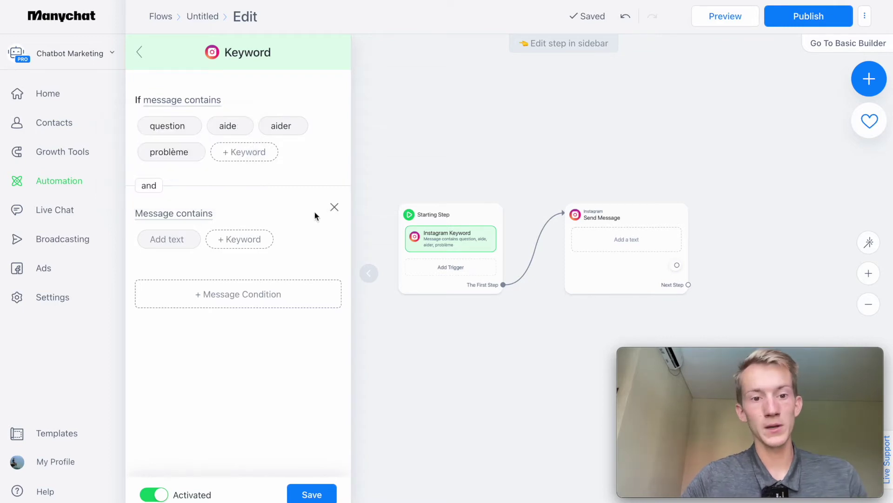
pyautogui.click(335, 208)
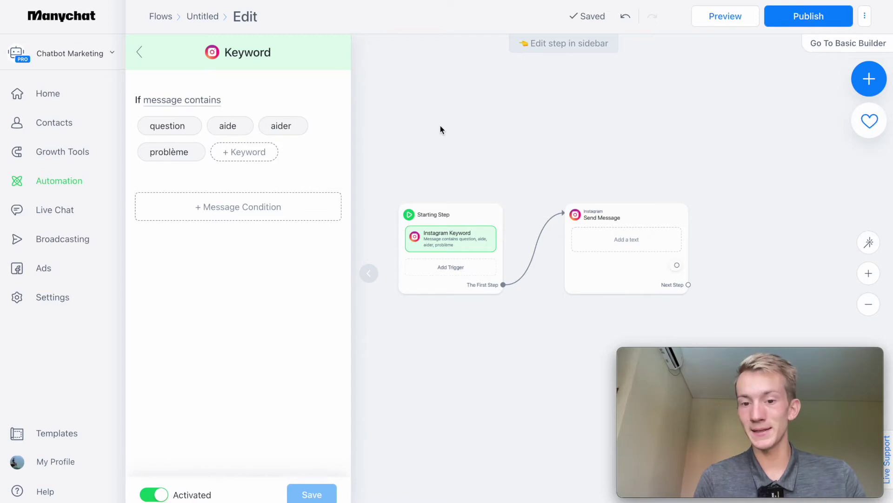
# Step: Enter "bonjour" as the text of the Instagram Send Message step
pyautogui.click(627, 217)
pyautogui.click(247, 181)
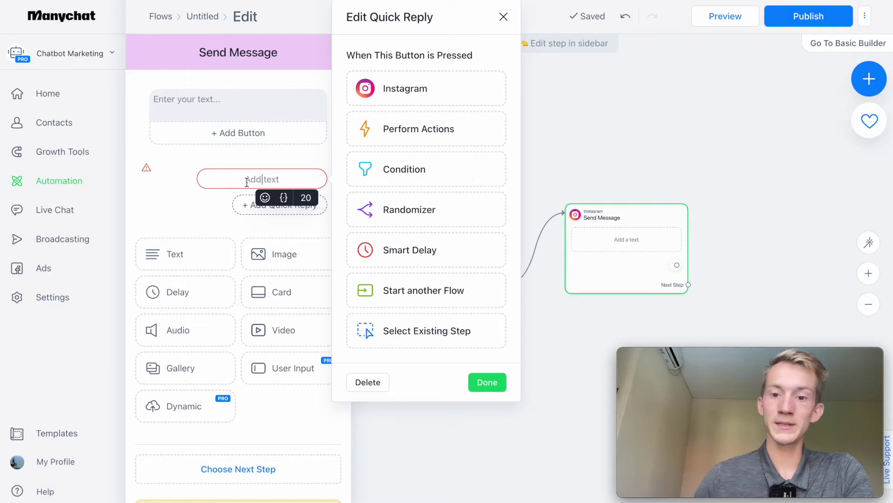
pyautogui.click(194, 105)
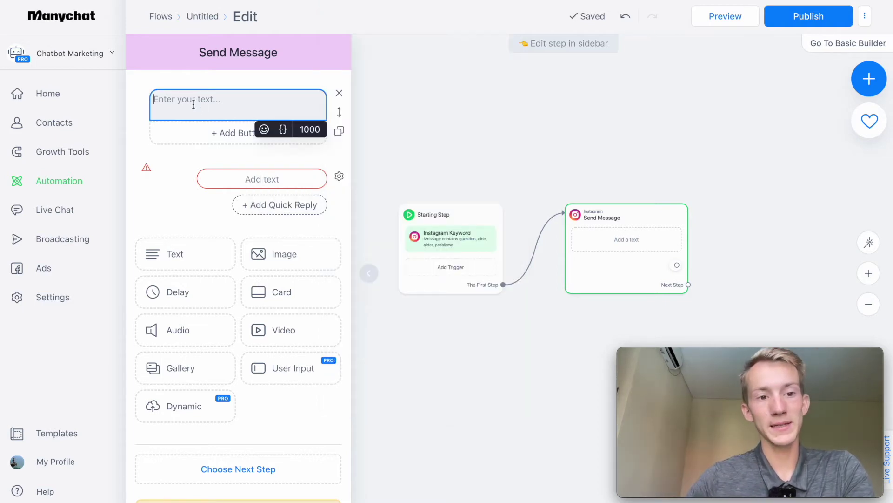
pyautogui.write('bonjour')
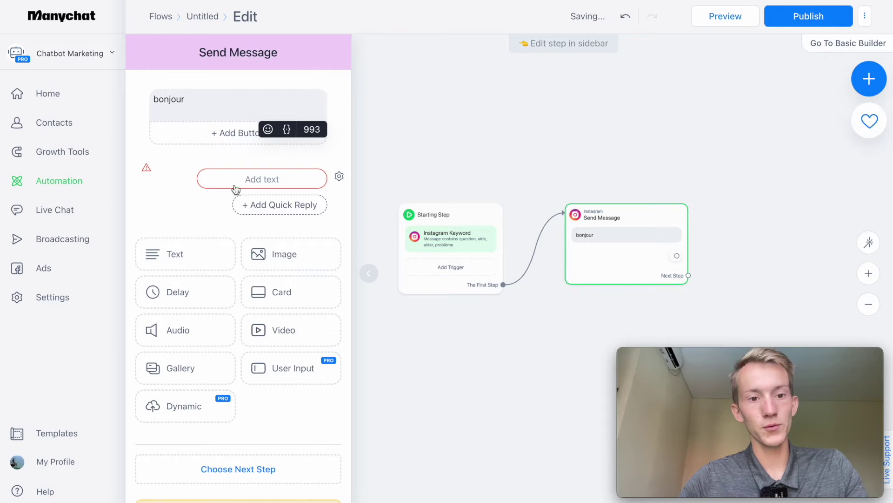
# Step: Label the empty quick reply "bonjour" and add a second quick reply labelled "salut"
pyautogui.click(234, 178)
pyautogui.write('bonjour')
pyautogui.click(205, 230)
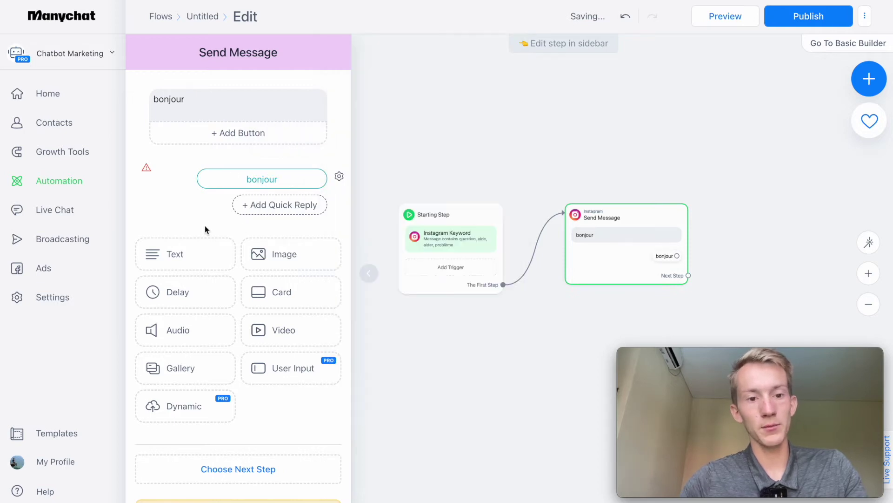
pyautogui.click(253, 210)
pyautogui.write('salut')
pyautogui.click(185, 212)
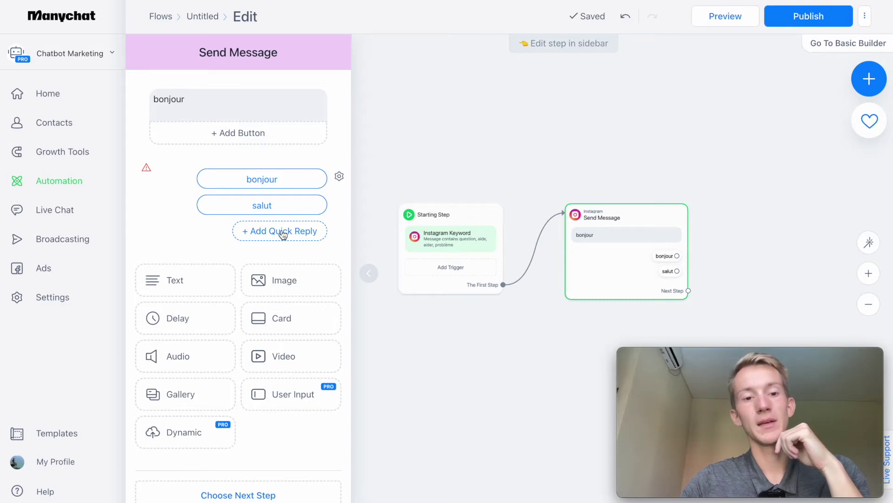
# Step: Try a button below the message text, check which actions it can run, and delete it
pyautogui.click(268, 178)
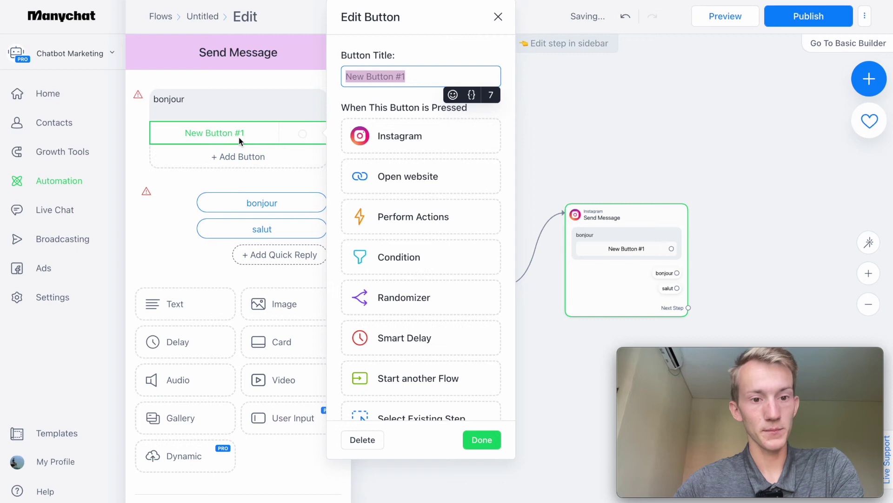
pyautogui.click(390, 184)
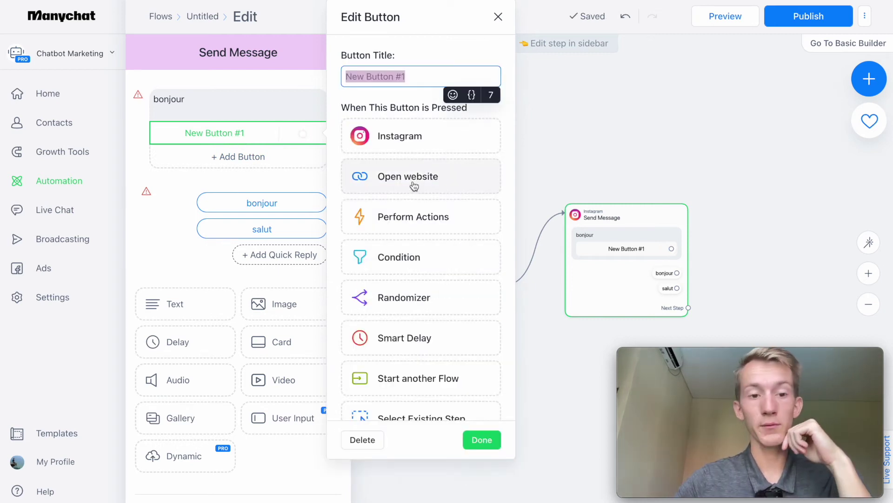
pyautogui.click(362, 440)
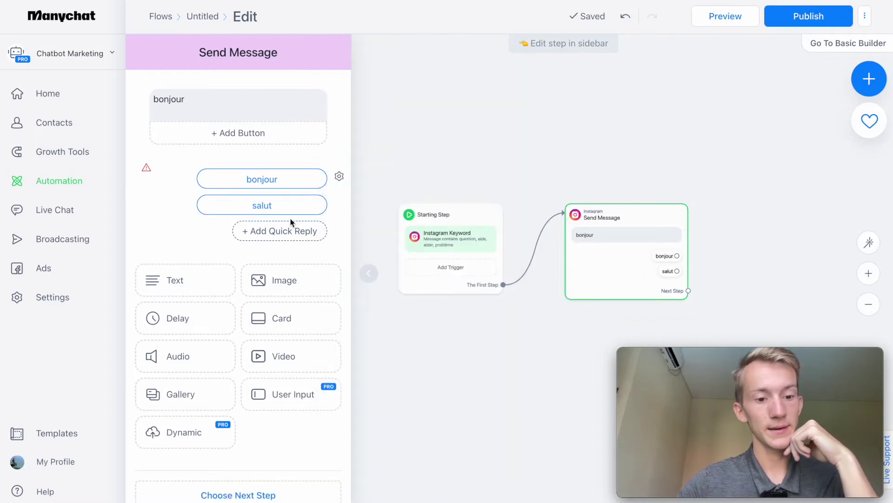
# Step: Try a gallery block below the message text and remove its cards again
pyautogui.click(192, 393)
pyautogui.scroll(-2, 252, 156)
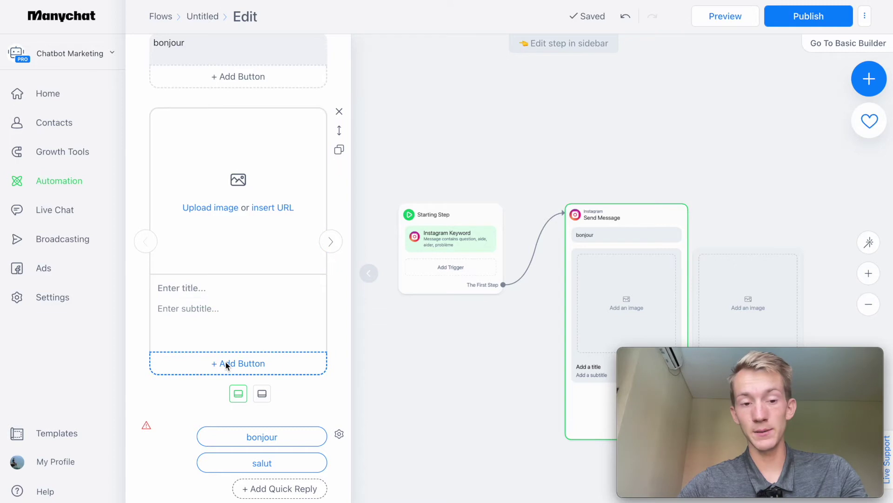
pyautogui.click(338, 113)
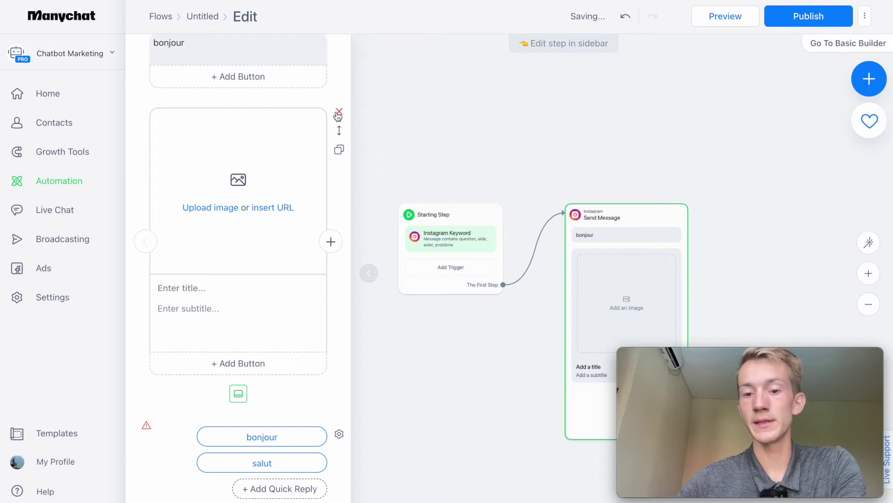
pyautogui.click(338, 113)
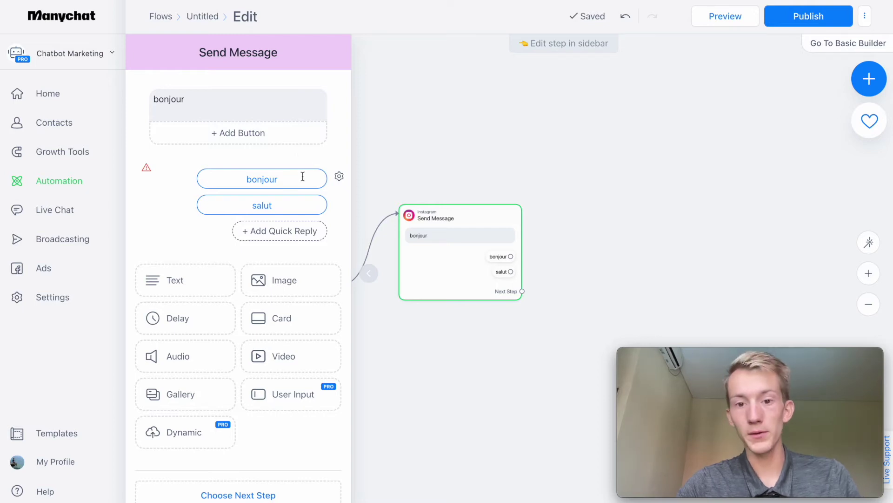
# Step: Review the follow-up and retry options in the quick reply settings
pyautogui.click(339, 176)
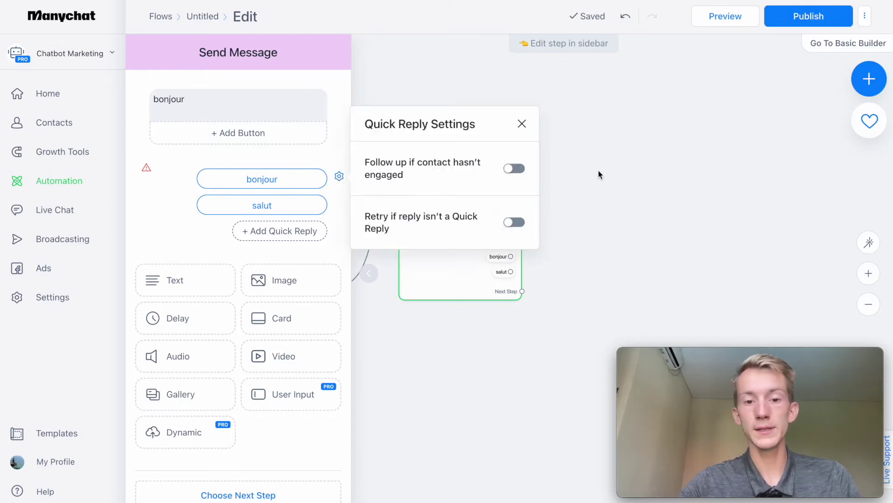
pyautogui.click(651, 157)
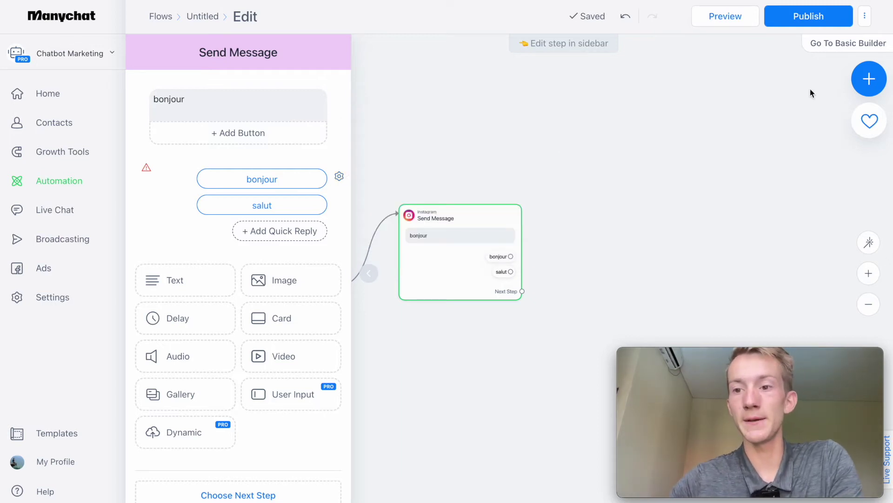
# Step: Add an Actions step to the flow and place it beside the Send Message step
pyautogui.click(866, 80)
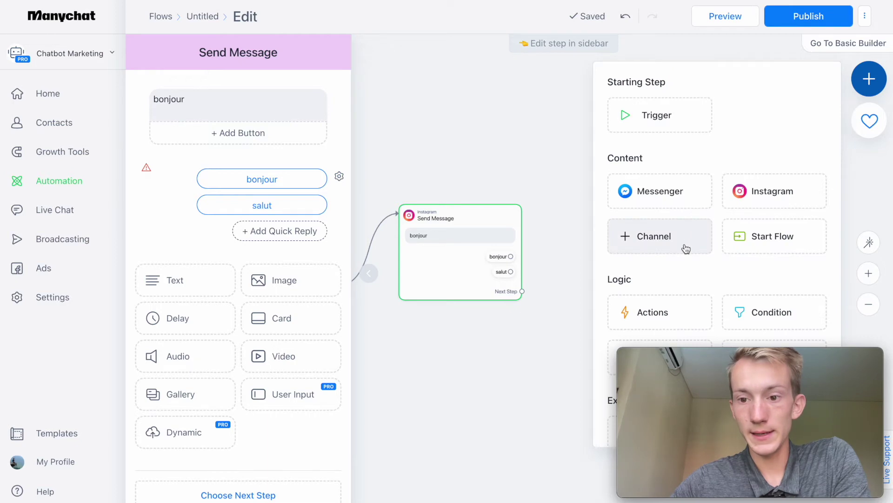
pyautogui.scroll(-1, 686, 248)
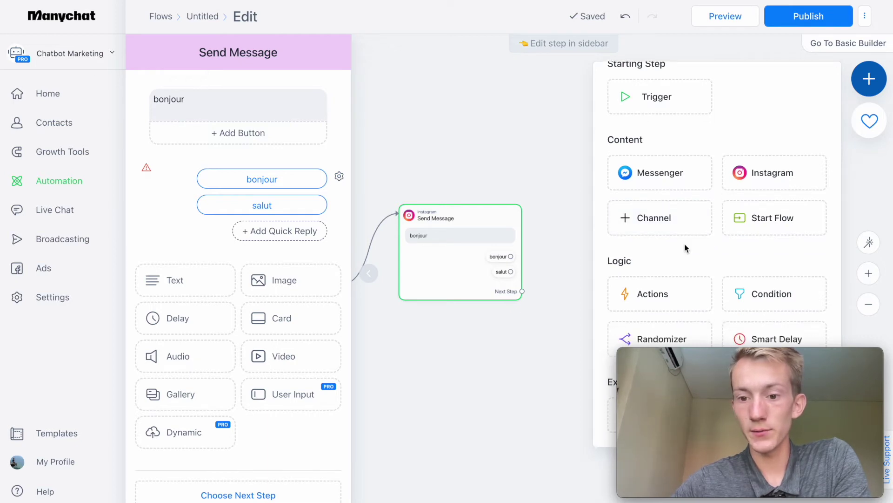
pyautogui.click(661, 291)
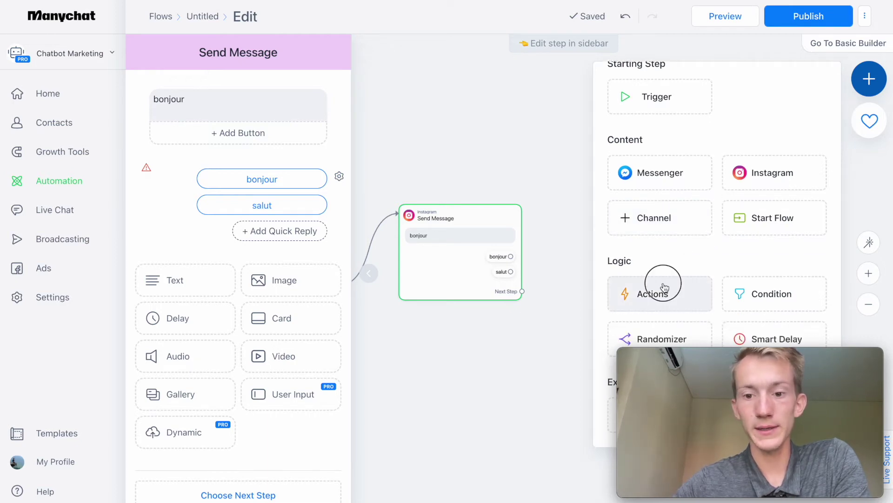
pyautogui.moveTo(642, 279); pyautogui.dragTo(600, 207)
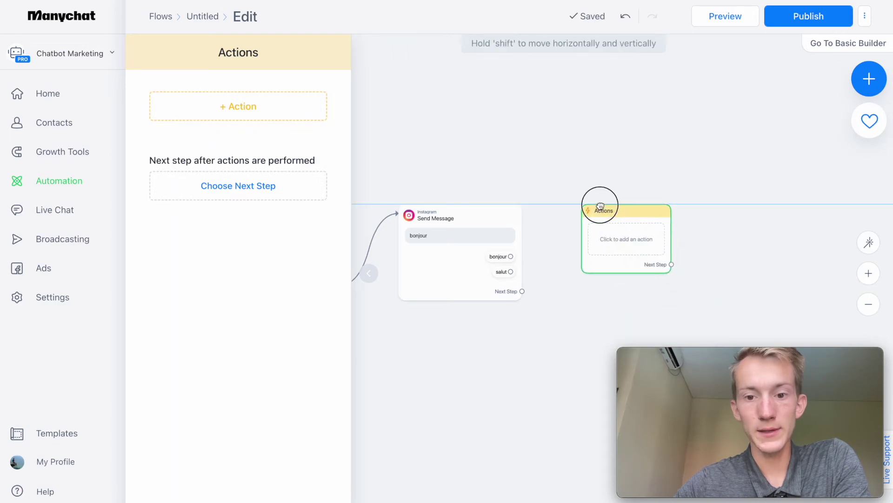
# Step: Examine the action types available for the new Actions step
pyautogui.click(240, 119)
pyautogui.scroll(-6, 239, 184)
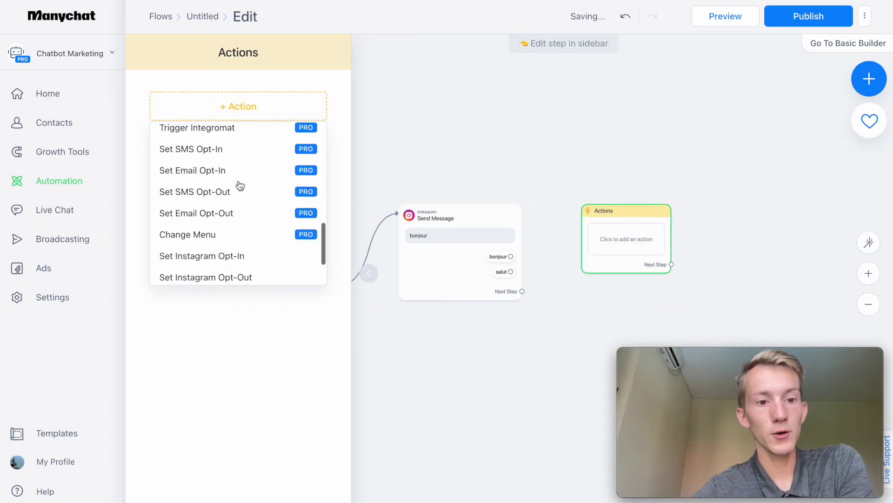
pyautogui.scroll(7, 233, 167)
pyautogui.scroll(-5, 219, 158)
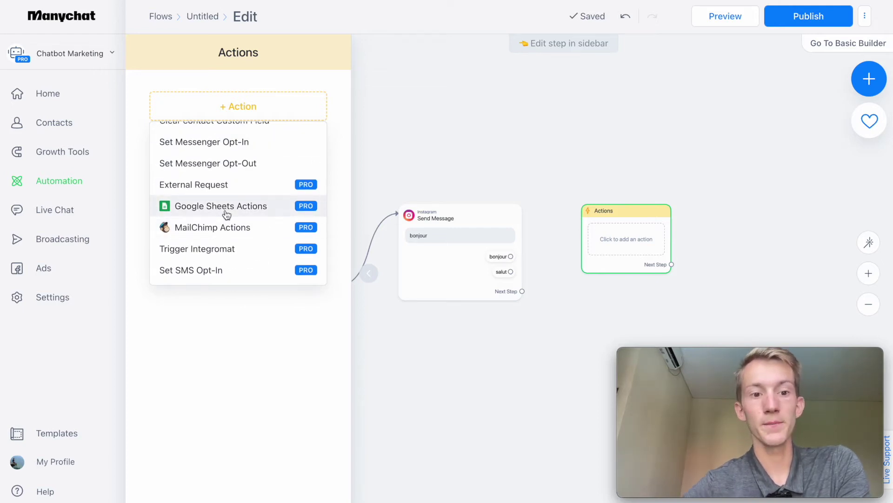
pyautogui.scroll(5, 227, 214)
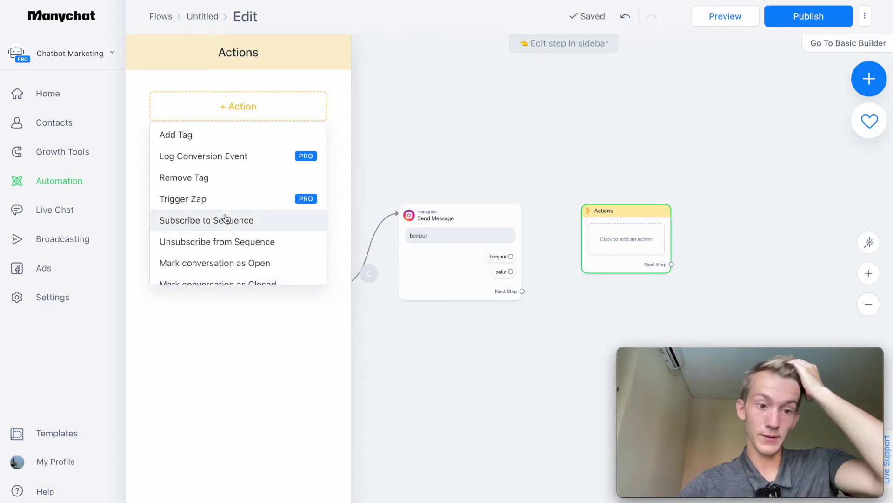
pyautogui.scroll(-3, 226, 218)
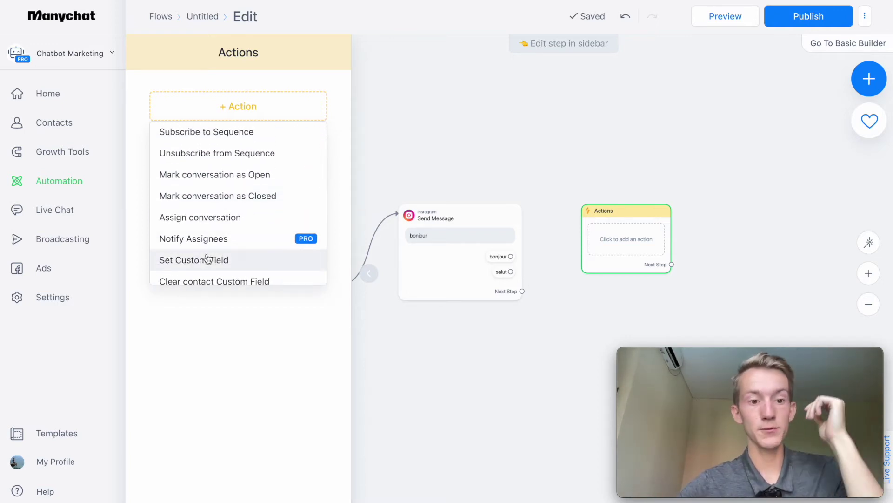
# Step: Try a Set Custom Field action in the Actions step and remove it again
pyautogui.click(207, 259)
pyautogui.click(224, 127)
pyautogui.click(295, 99)
pyautogui.click(331, 98)
pyautogui.click(561, 60)
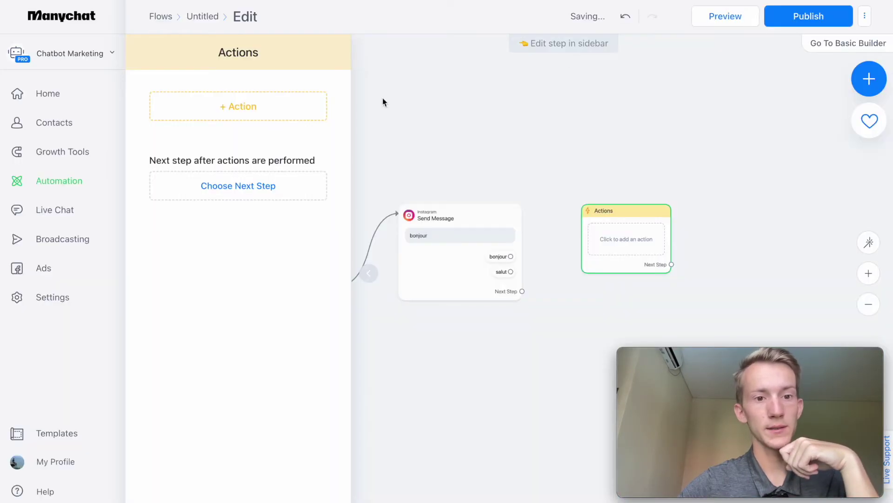
# Step: Connect the "bonjour" quick reply to the Actions step
pyautogui.click(220, 116)
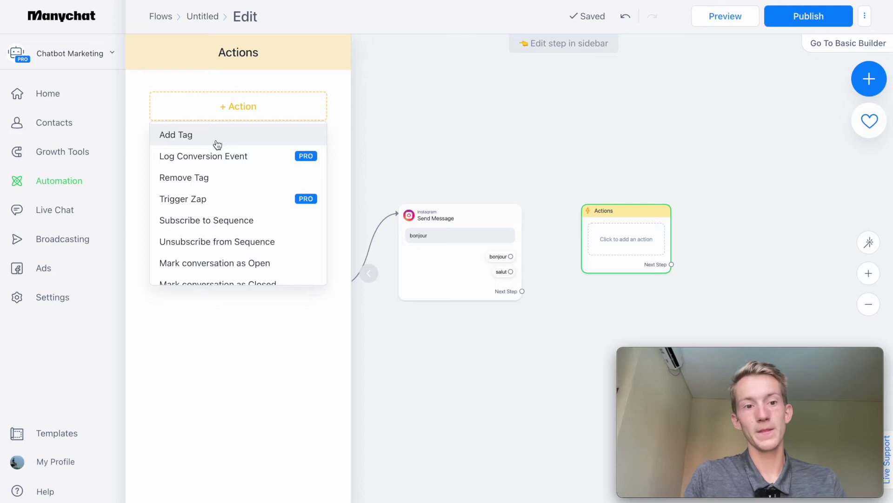
pyautogui.moveTo(510, 257)
pyautogui.mouseDown()
pyautogui.moveTo(613, 237)
pyautogui.moveTo(638, 211)
pyautogui.mouseUp()
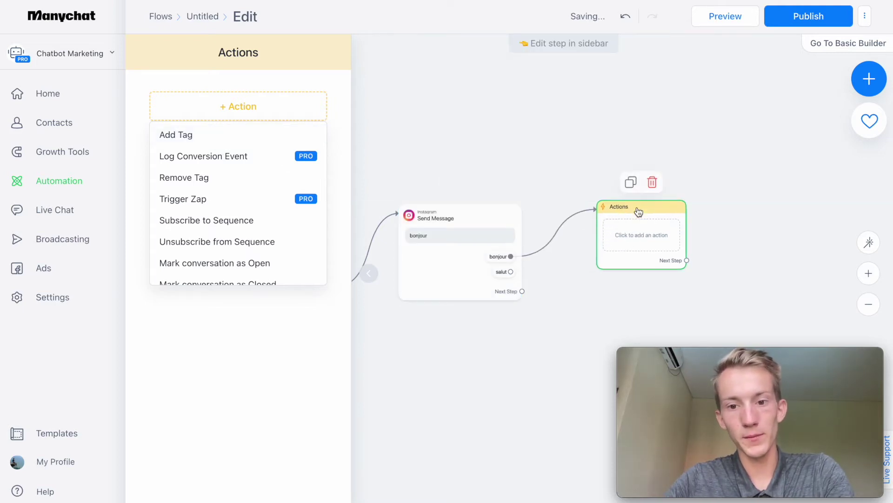
# Step: Add an Add Tag action to the Actions step, enter "bonjour" as the tag name, and close the step's settings
pyautogui.click(195, 135)
pyautogui.click(221, 128)
pyautogui.write('bon')
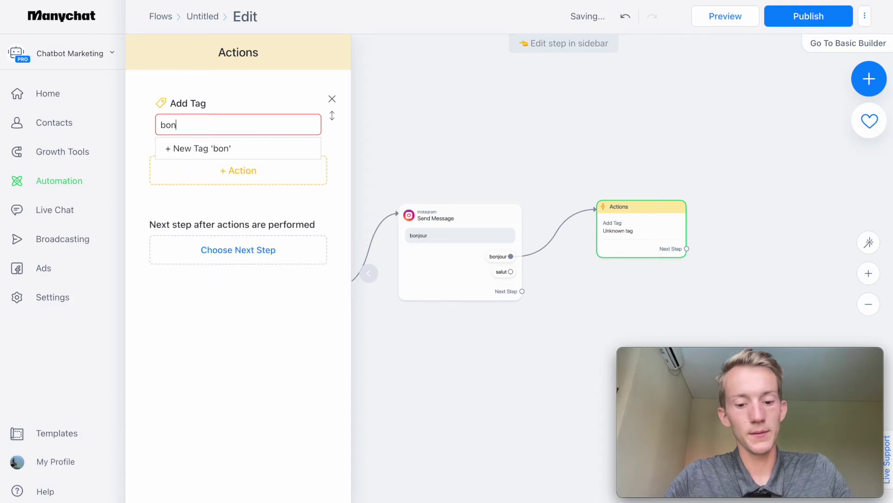
pyautogui.write('jour')
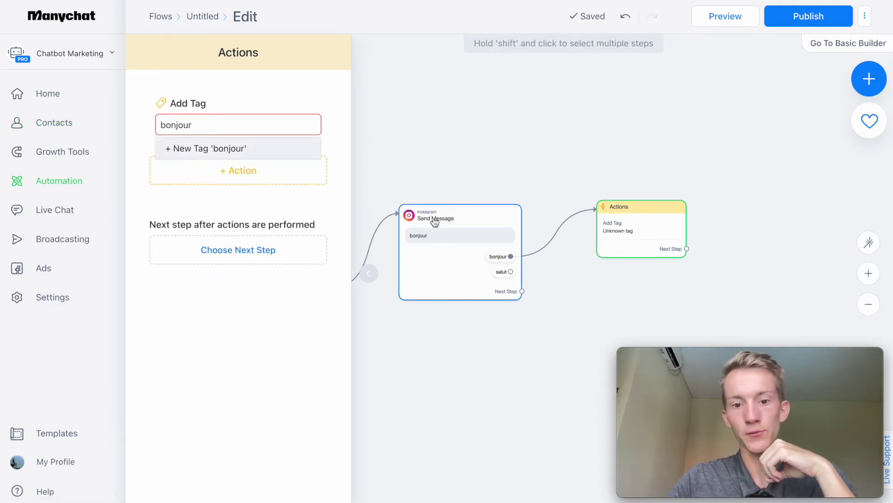
pyautogui.moveTo(508, 245)
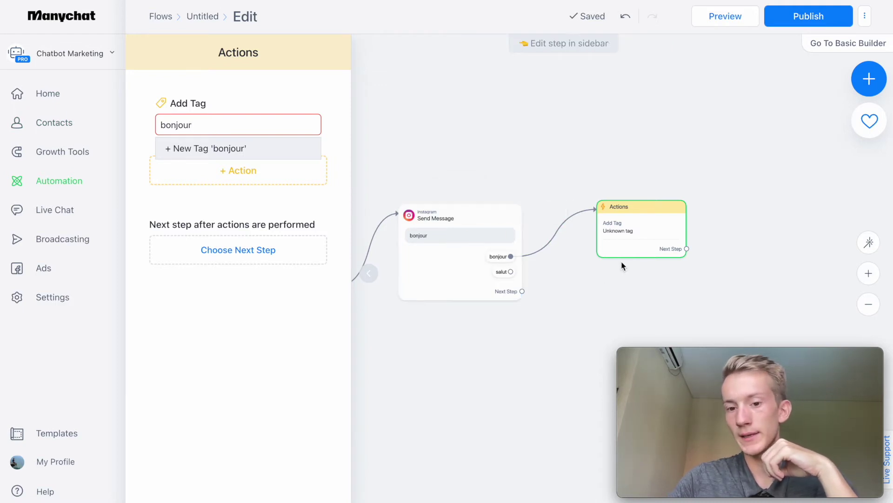
pyautogui.moveTo(678, 286); pyautogui.dragTo(619, 262)
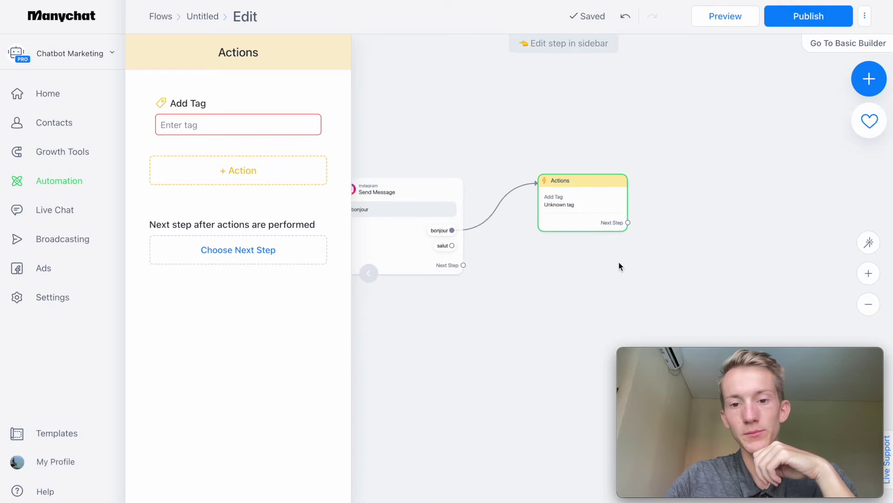
pyautogui.click(598, 266)
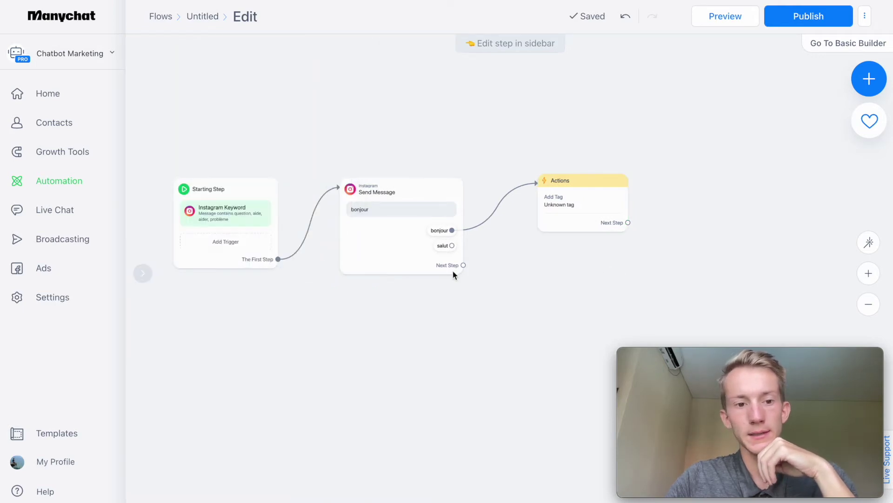
# Step: Move the starting step away from the message and link its first step to a new Condition step
pyautogui.moveTo(364, 228); pyautogui.dragTo(196, 233)
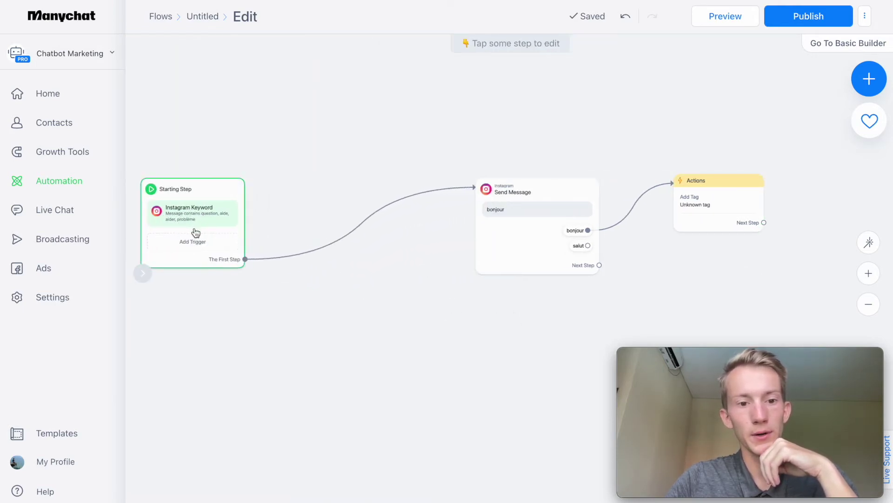
pyautogui.moveTo(245, 260); pyautogui.dragTo(317, 179)
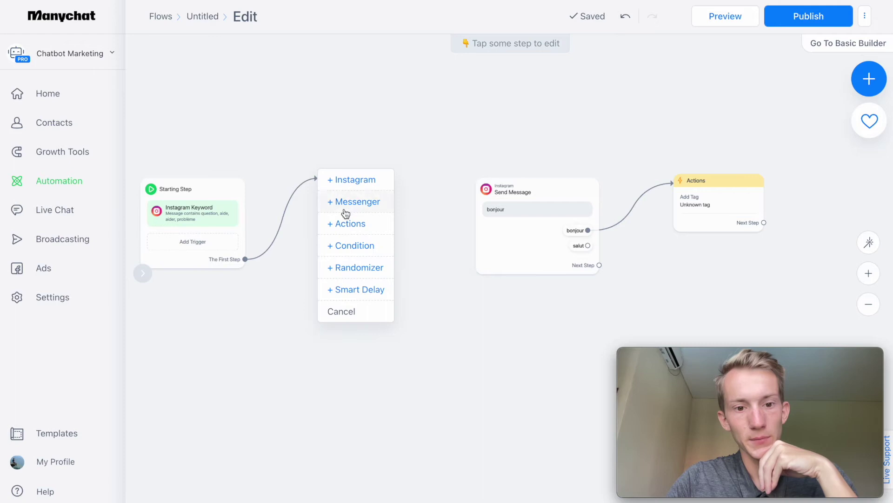
pyautogui.click(355, 246)
# Step: Try to add a Tag condition to the Condition step, searching the tags for "bon", and close the step's settings
pyautogui.click(243, 134)
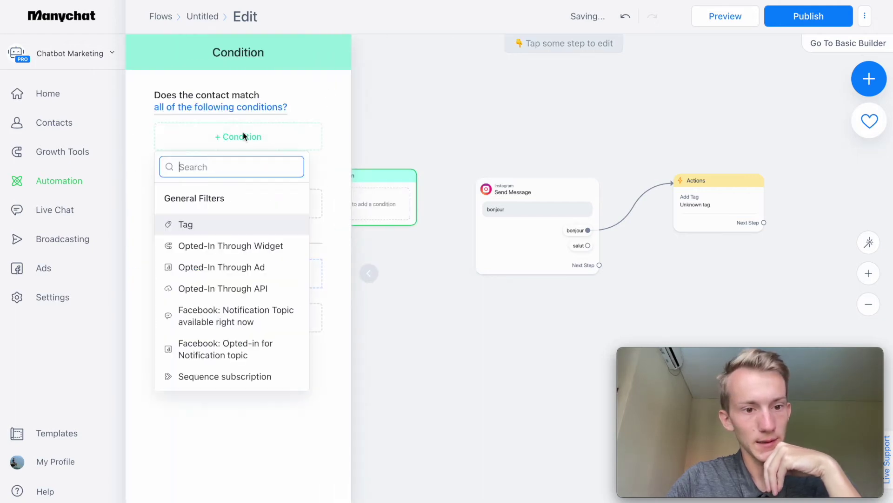
pyautogui.click(200, 222)
pyautogui.write('bon')
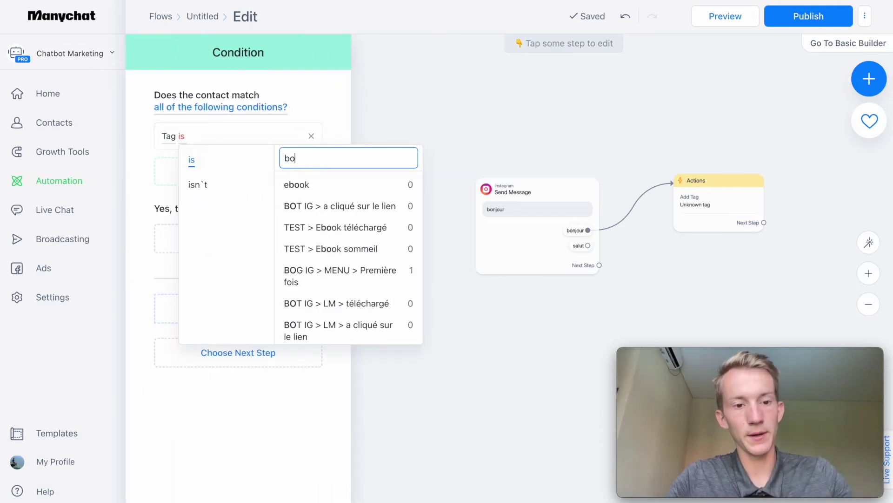
pyautogui.click(446, 91)
pyautogui.click(446, 92)
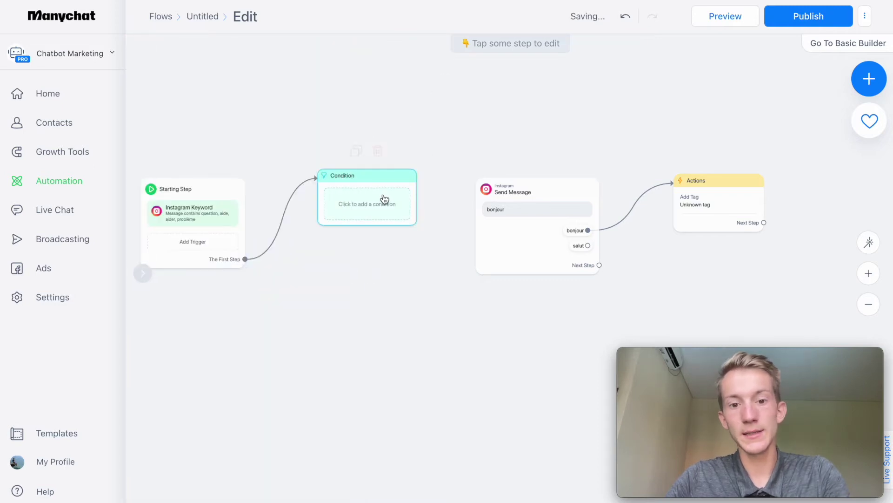
pyautogui.click(513, 206)
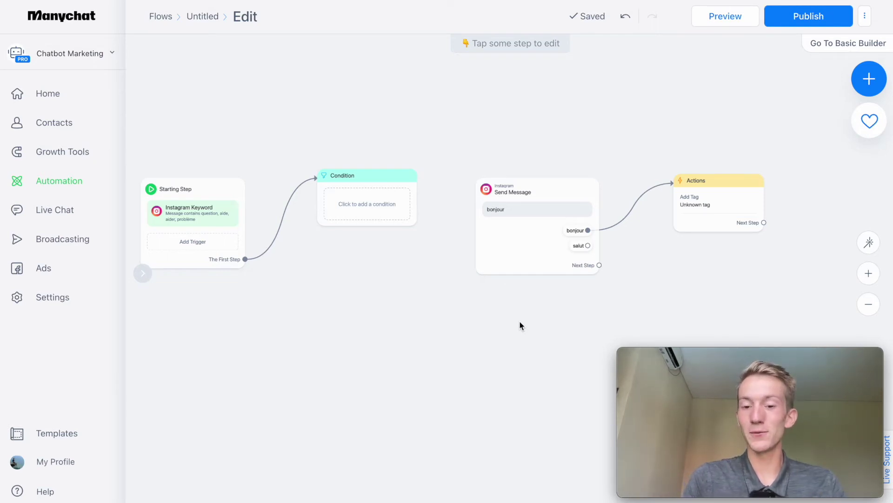
pyautogui.moveTo(679, 233)
pyautogui.moveTo(367, 199)
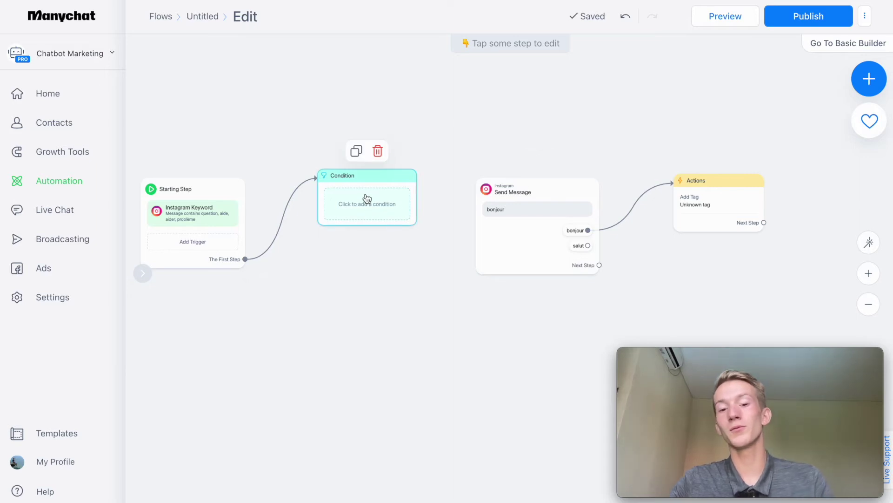
# Step: Add a Smart Delay step, place it below the Actions step, and open its delay settings
pyautogui.hscroll(5, 668, 147)
pyautogui.click(868, 80)
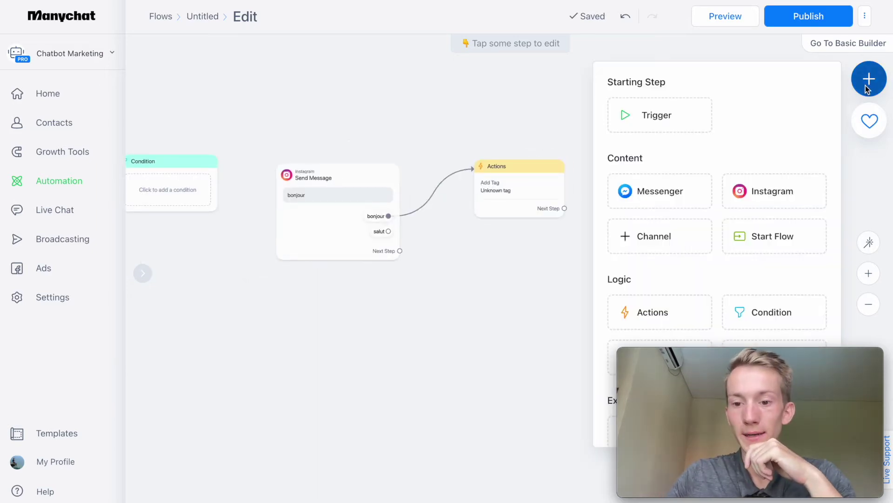
pyautogui.scroll(-1, 767, 281)
pyautogui.click(766, 340)
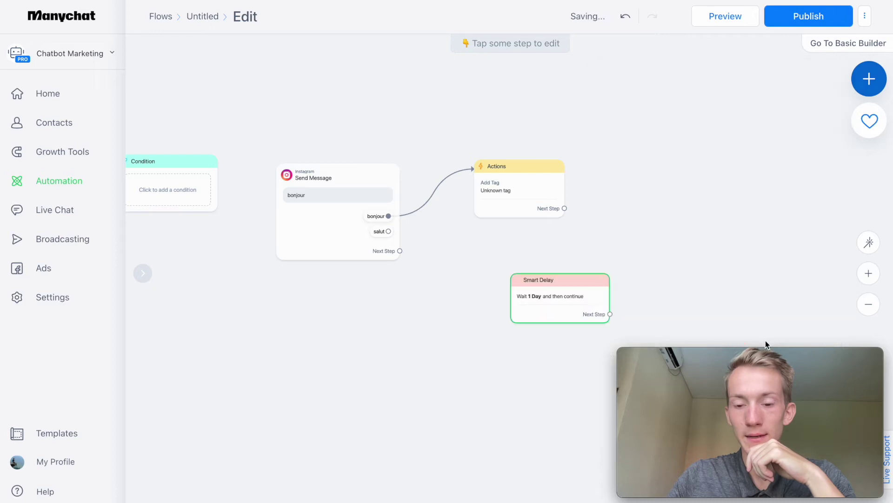
pyautogui.moveTo(610, 286); pyautogui.dragTo(502, 279)
pyautogui.click(503, 279)
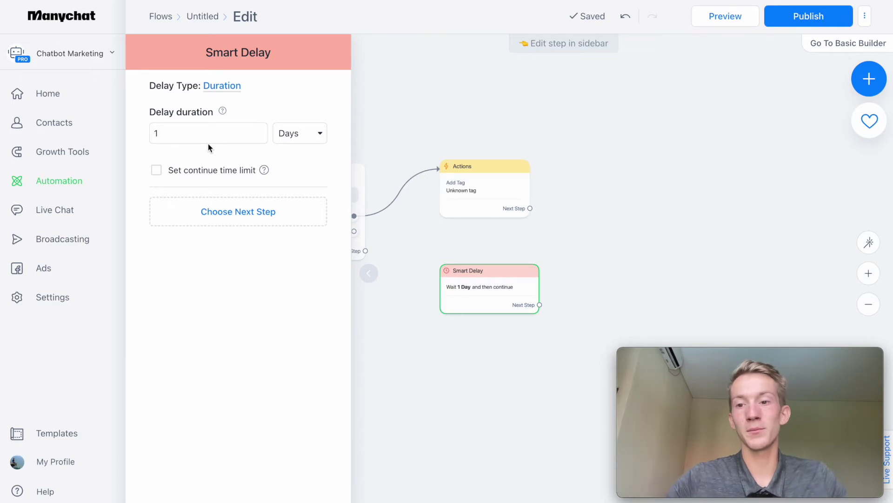
# Step: Add a Start Flow step, place it below the Smart Delay step, and close its settings
pyautogui.click(869, 78)
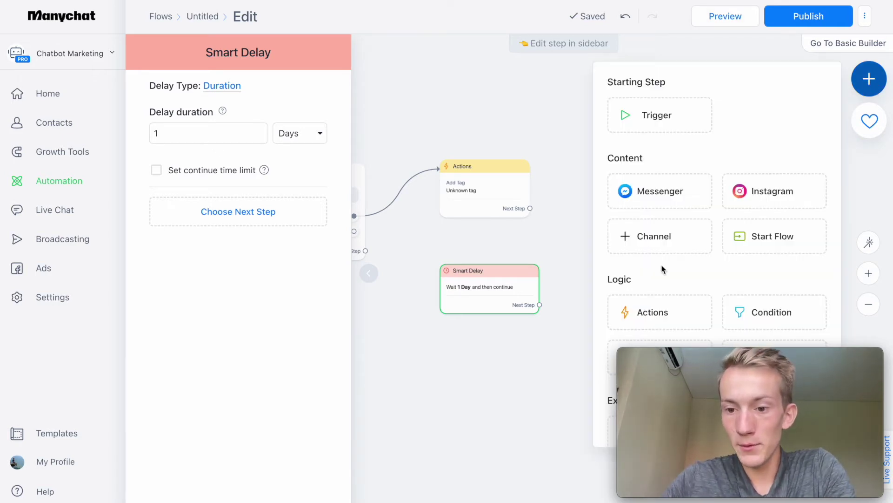
pyautogui.scroll(-1, 663, 269)
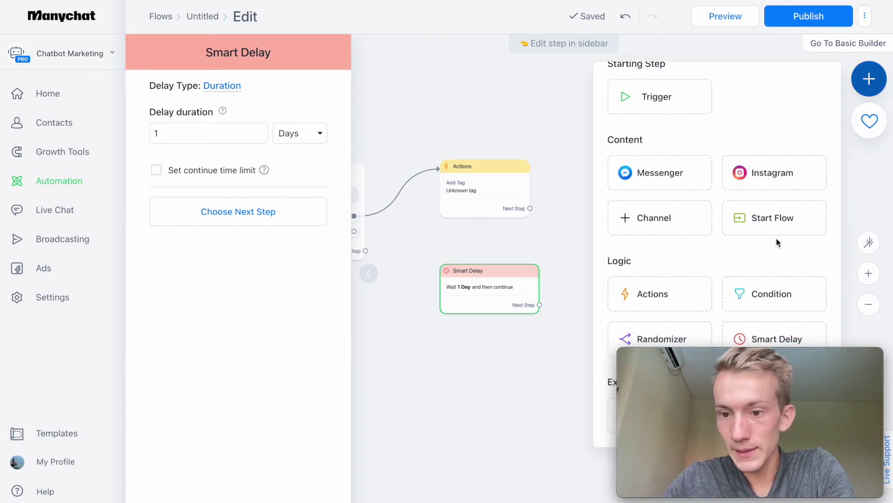
pyautogui.click(773, 225)
pyautogui.moveTo(679, 279); pyautogui.dragTo(490, 347)
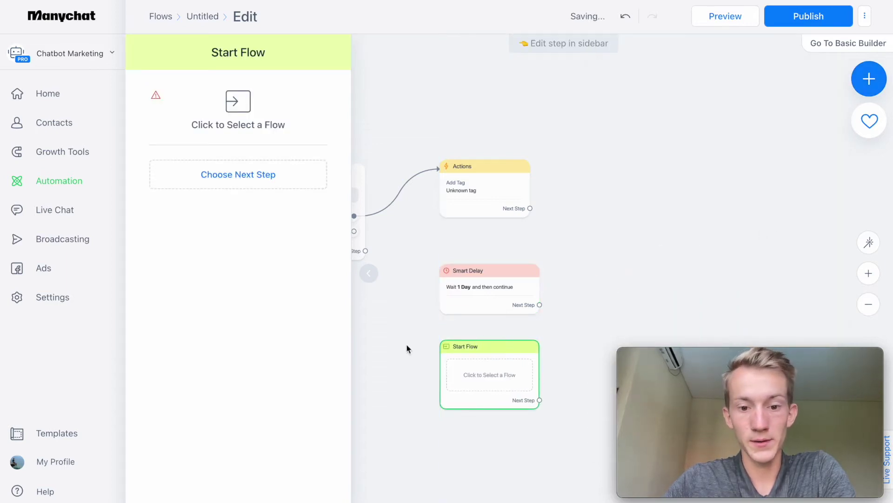
pyautogui.click(407, 347)
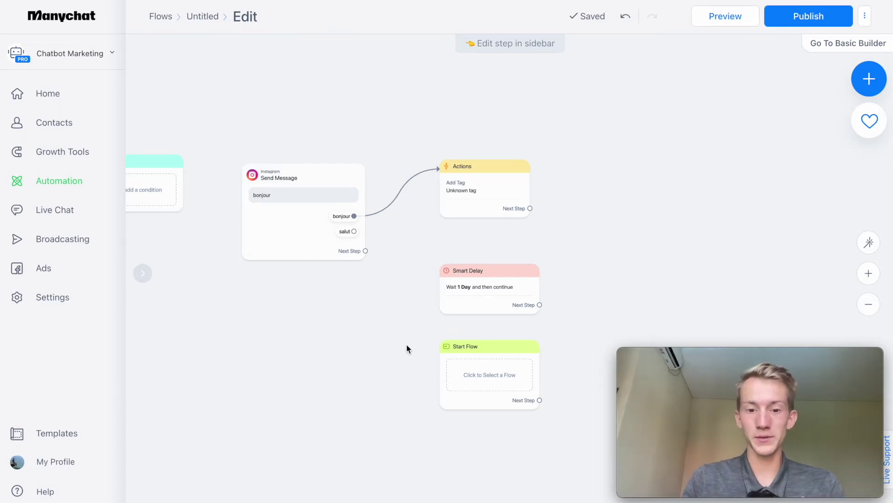
# Step: Delete all steps of the flow except the starting step
pyautogui.moveTo(529, 375)
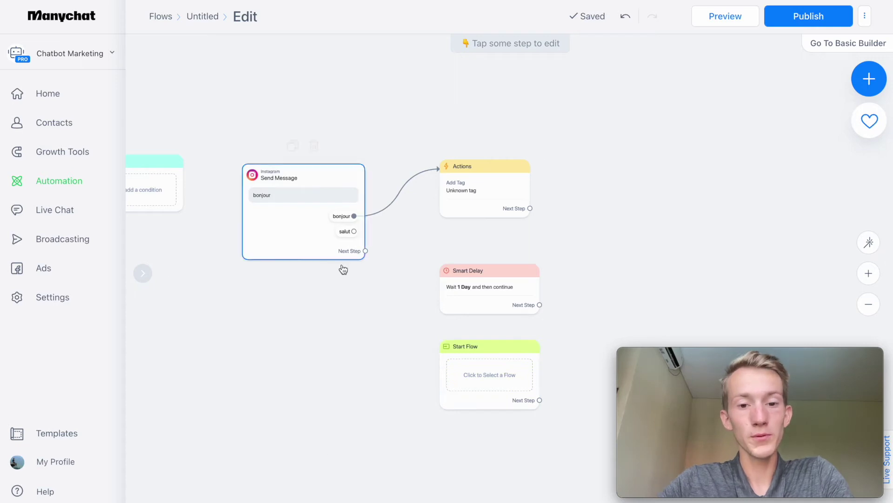
pyautogui.click(874, 314)
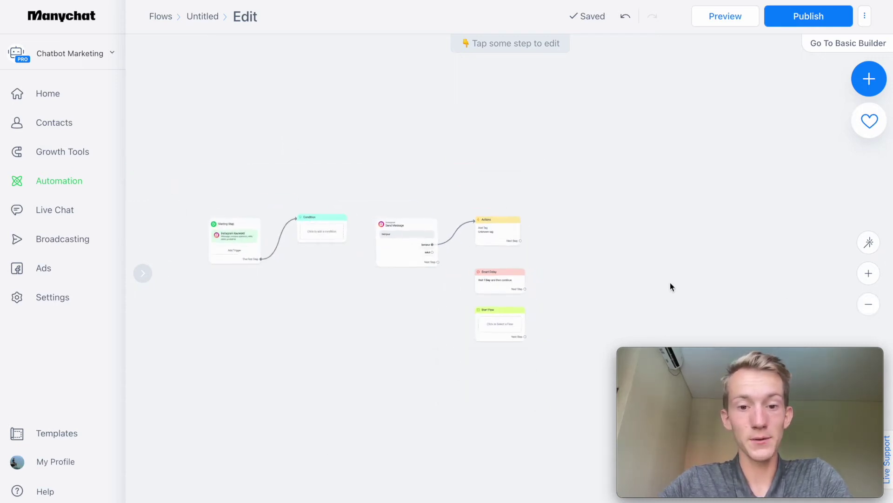
pyautogui.moveTo(566, 330); pyautogui.dragTo(319, 199)
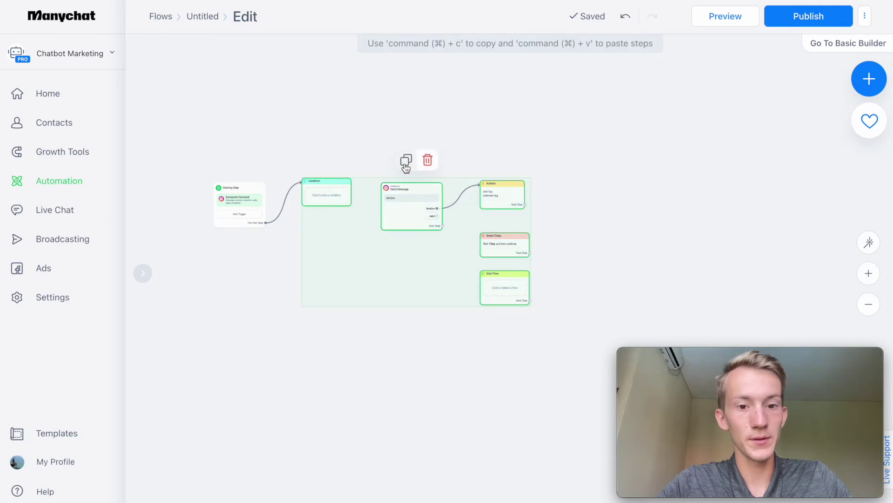
pyautogui.click(426, 160)
pyautogui.click(568, 96)
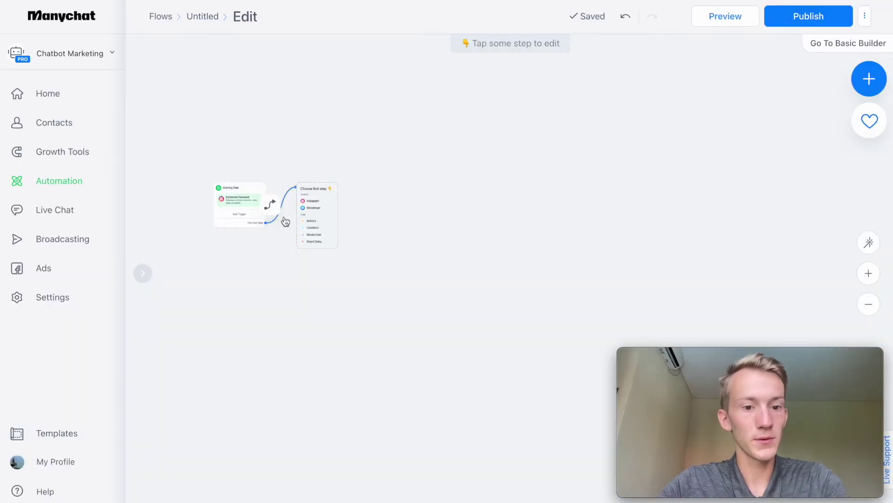
# Step: Add an Instagram message as the flow's first step, move it away from the starting step, and open the starting step's settings
pyautogui.click(311, 201)
pyautogui.moveTo(334, 195); pyautogui.dragTo(409, 192)
pyautogui.click(239, 203)
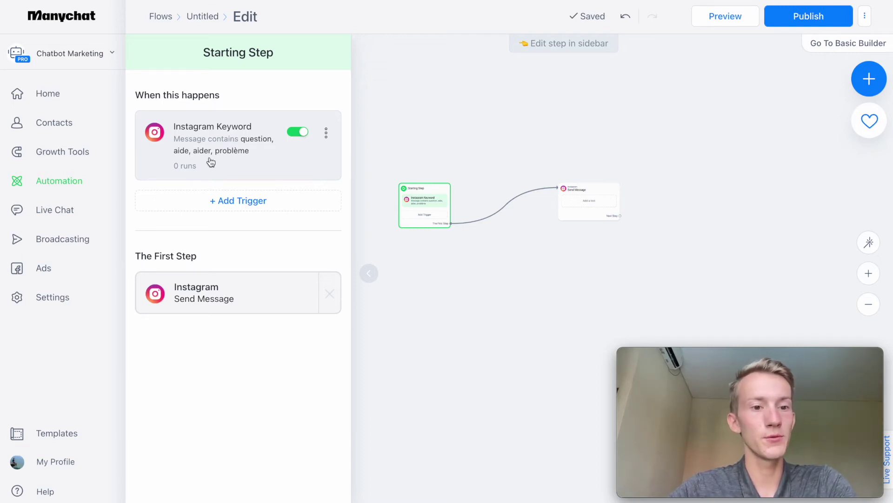
# Step: Set the Instagram message's text to "Bonjour, il semble que tu aies besoin d'aide 👋 Est-ce que tu veux accéder à notre FAQ ?"
pyautogui.click(581, 211)
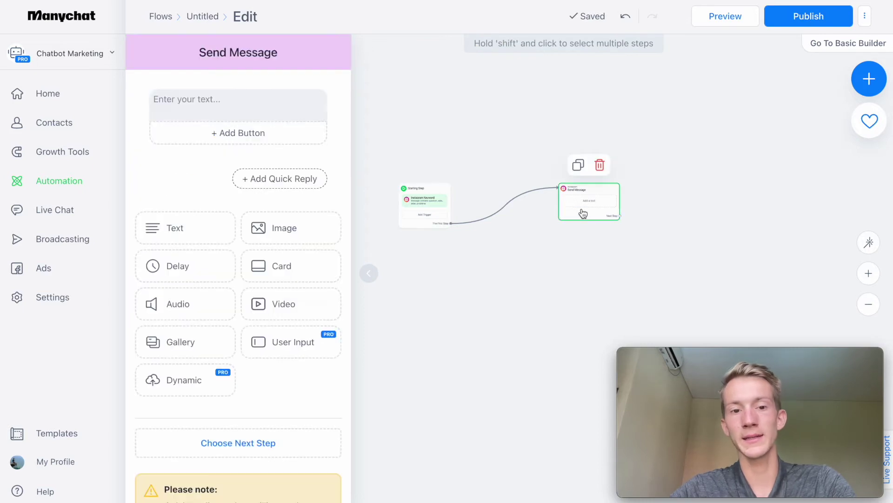
pyautogui.write('Bonjour')
pyautogui.click(287, 129)
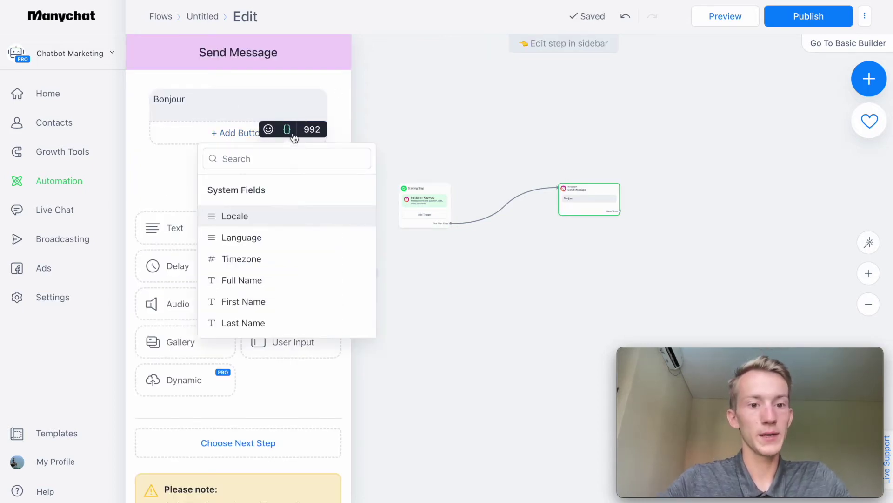
pyautogui.click(208, 103)
pyautogui.hotkey('ctrl', 'a')
pyautogui.write("Bonjour, il semble que tu aies besoin d'aide.  Est-ce que tu veux accéder à notre FAQ ?")
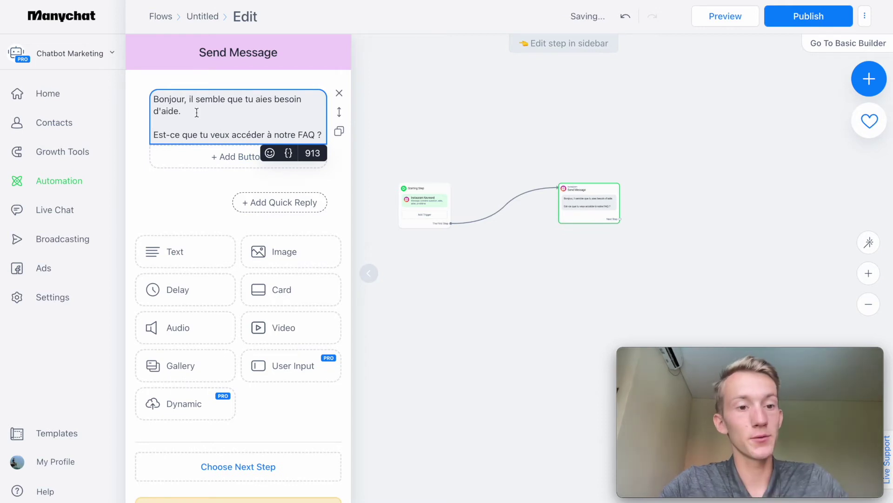
pyautogui.press('ctrl+super+space')
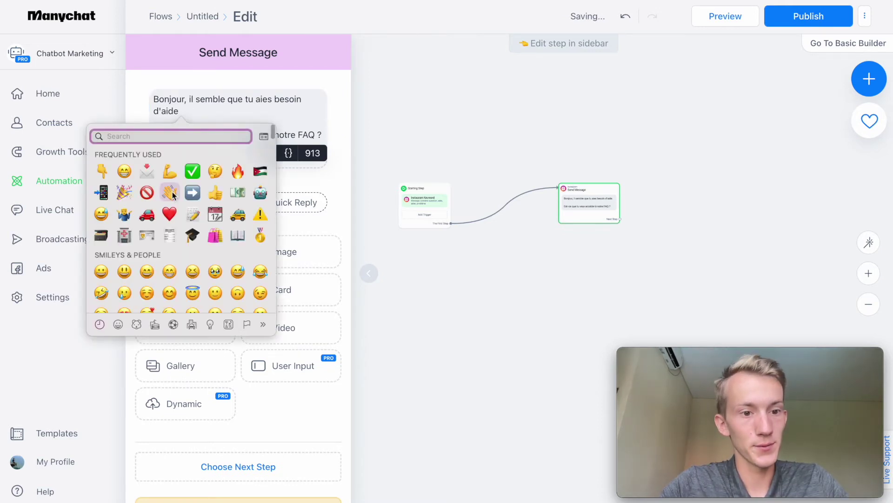
pyautogui.click(170, 192)
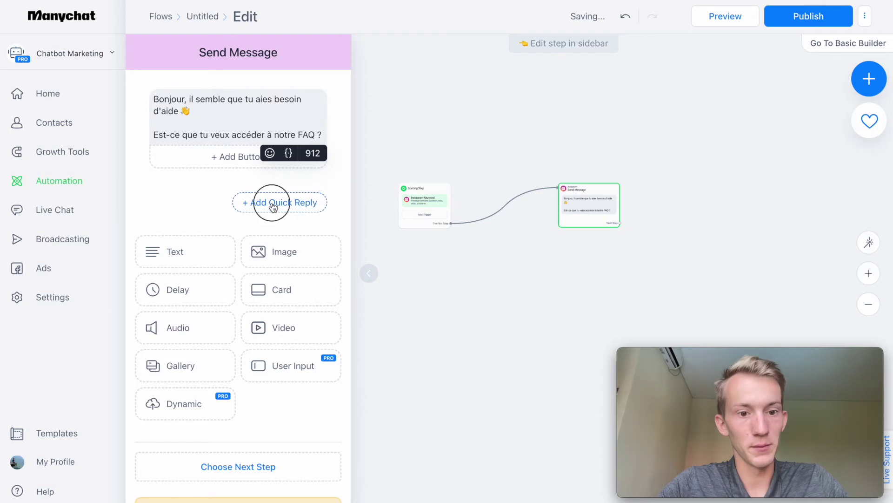
# Step: Add two quick replies to the message: "Oui ça m'intéresse" and "Parler à un humain"
pyautogui.click(273, 205)
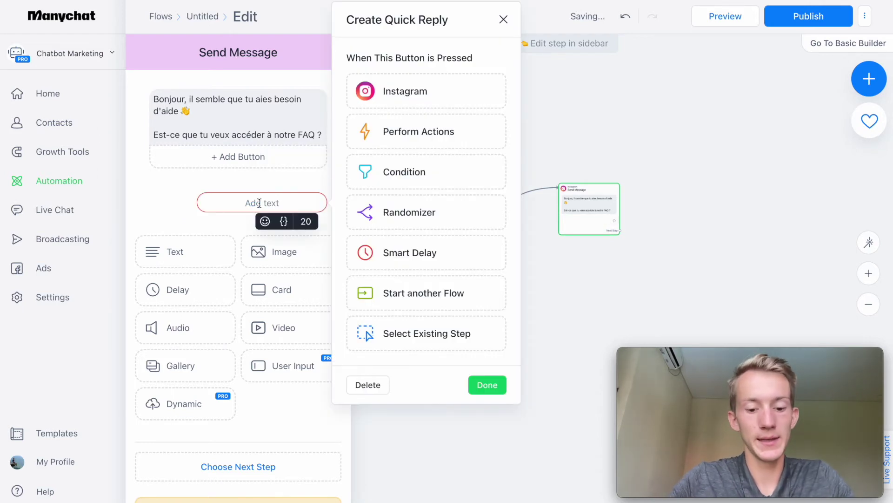
pyautogui.write("Oui ça m'intéresse Parler à un humain")
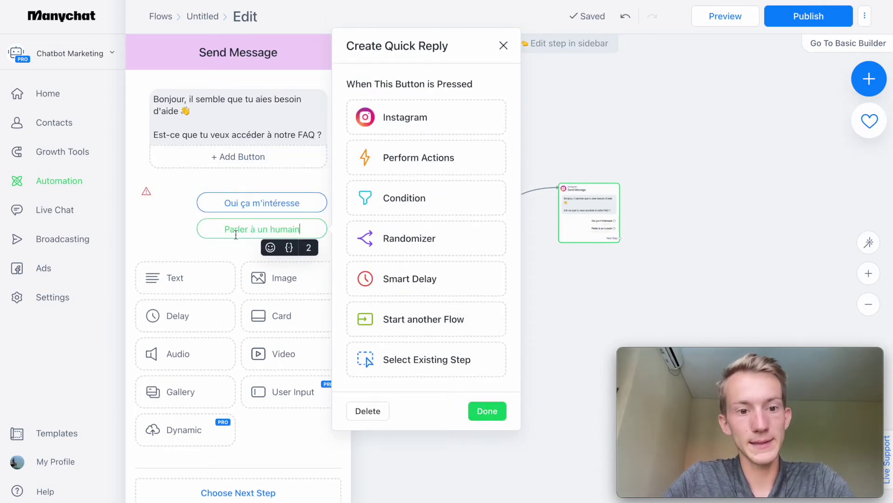
pyautogui.click(483, 411)
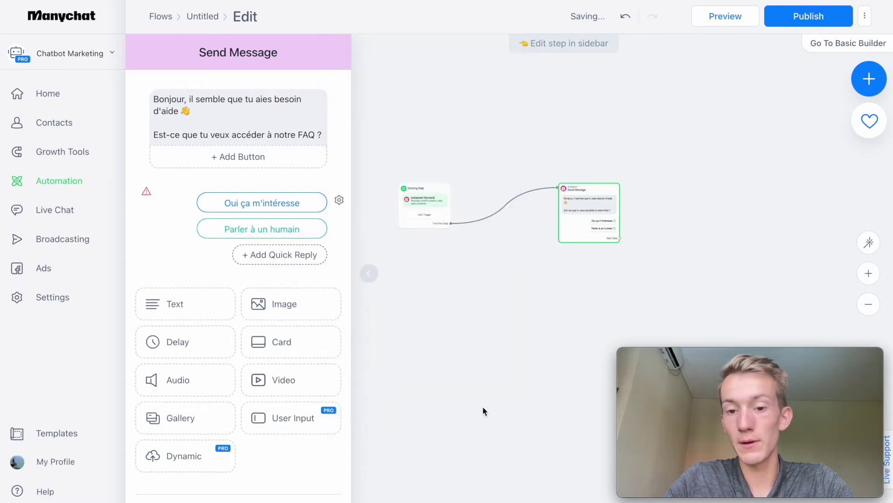
# Step: Connect the "Parler à un humain" quick reply to a new Start Flow step placed below the message
pyautogui.moveTo(699, 278); pyautogui.dragTo(557, 223)
pyautogui.click(868, 276)
pyautogui.moveTo(460, 185); pyautogui.dragTo(593, 266)
pyautogui.moveTo(570, 160); pyautogui.dragTo(467, 249)
pyautogui.click(506, 361)
pyautogui.moveTo(528, 254); pyautogui.dragTo(515, 262)
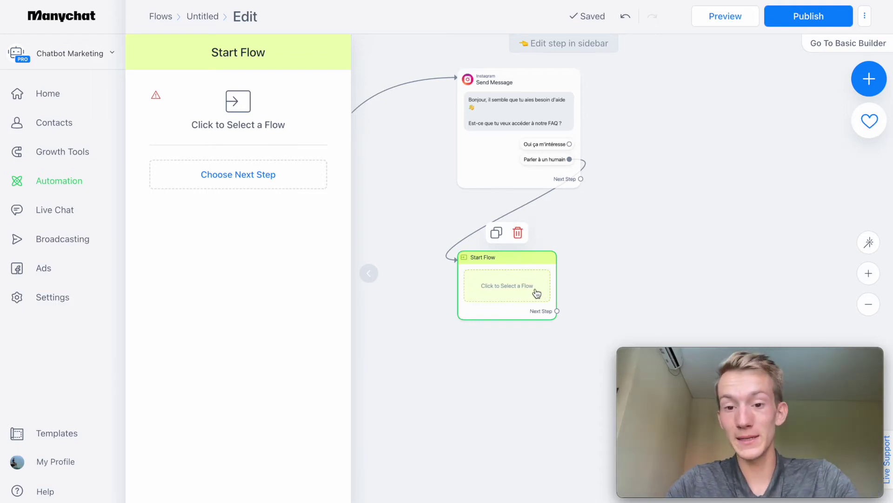
# Step: Connect the "Oui ça m'intéresse" quick reply to a new Instagram message step
pyautogui.click(599, 133)
pyautogui.moveTo(569, 144); pyautogui.dragTo(753, 79)
pyautogui.click(765, 96)
pyautogui.moveTo(753, 176); pyautogui.dragTo(613, 179)
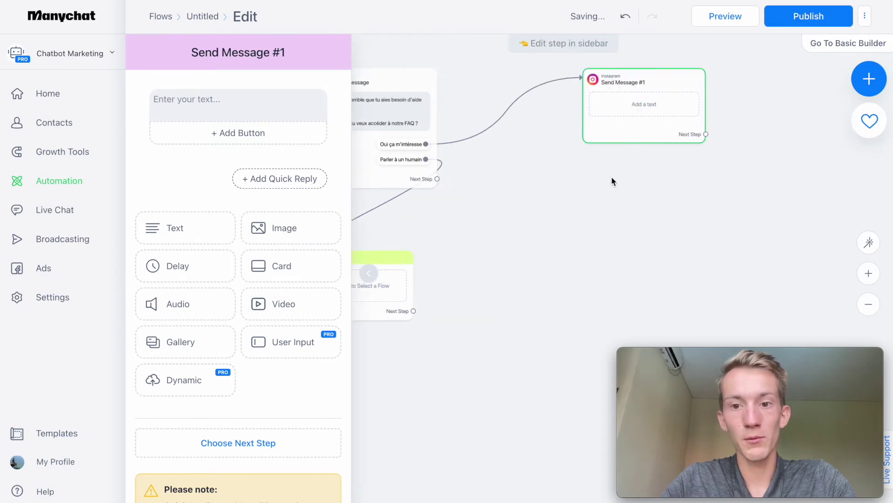
# Step: Add a gallery to the new message and set its text to "👉📱👈 Voici notre FAQ ! Pour voir les différentes questions, fais défiler notre carousel !"
pyautogui.click(180, 342)
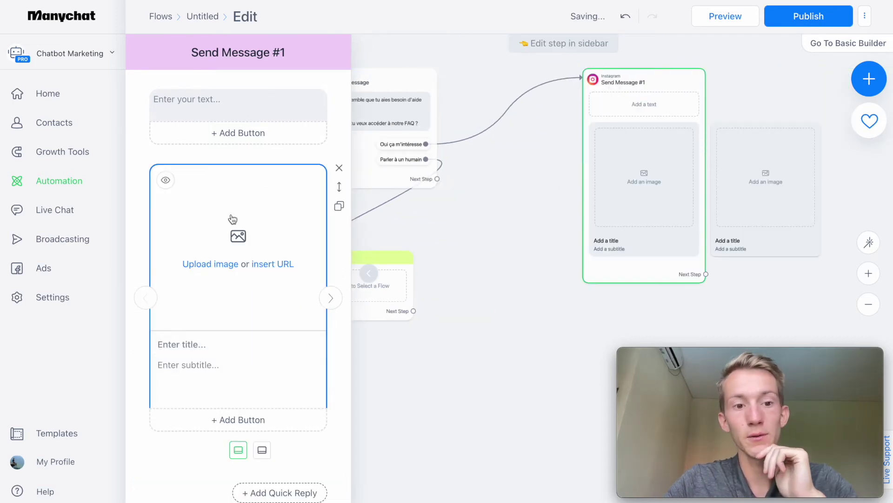
pyautogui.click(252, 112)
pyautogui.write('👉📱👈 Voici notre FAQ ! Pour voir les différentes questions, fais défiler notre carousel')
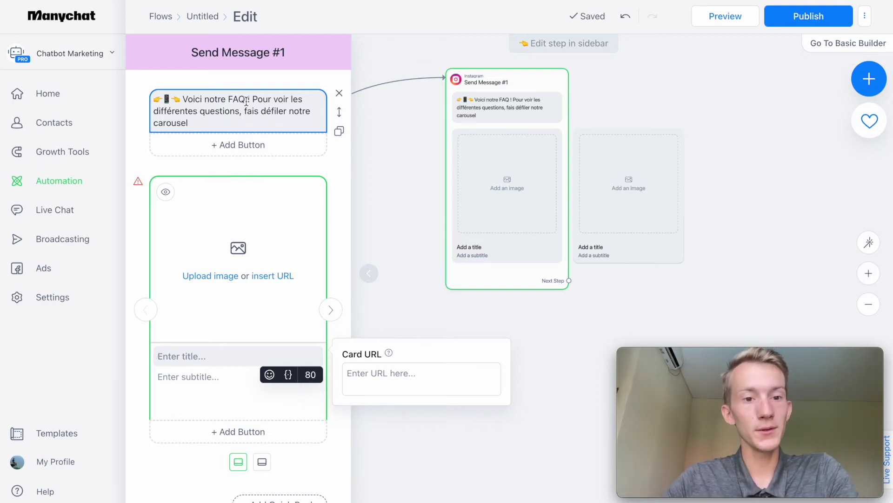
pyautogui.click(213, 123)
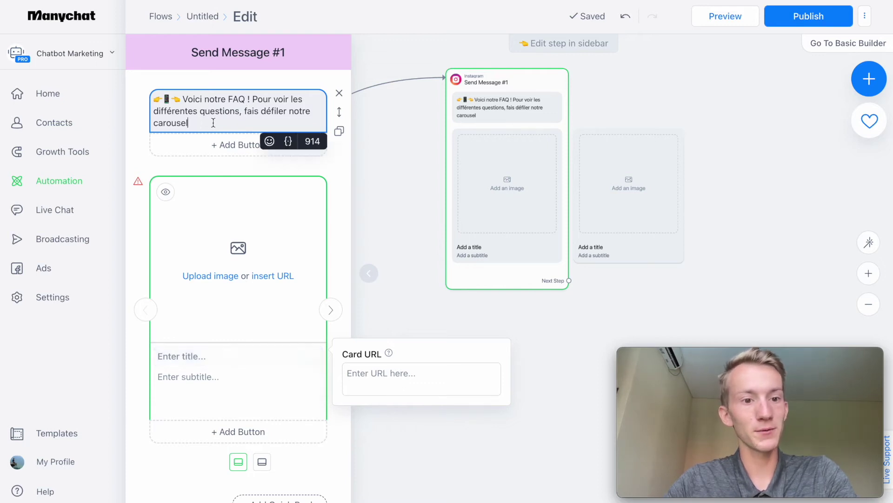
pyautogui.write('!')
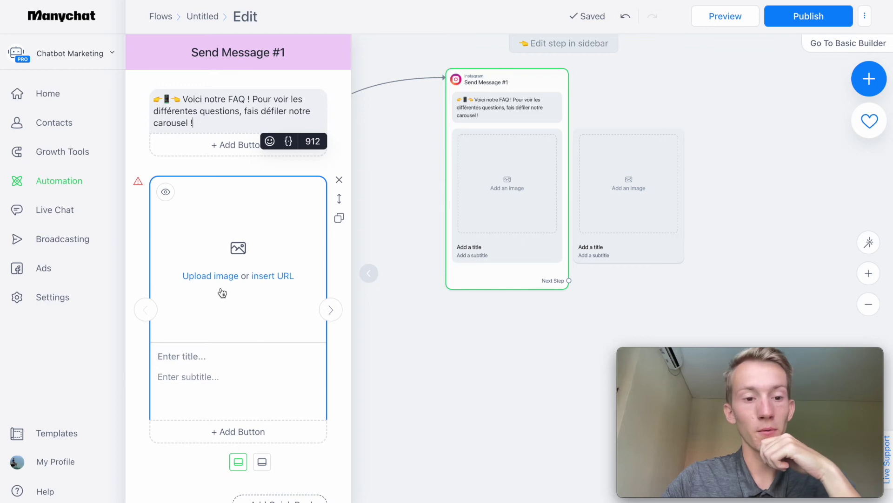
# Step: Title the first gallery card "1/3 - Délai de livraison ?"
pyautogui.click(177, 355)
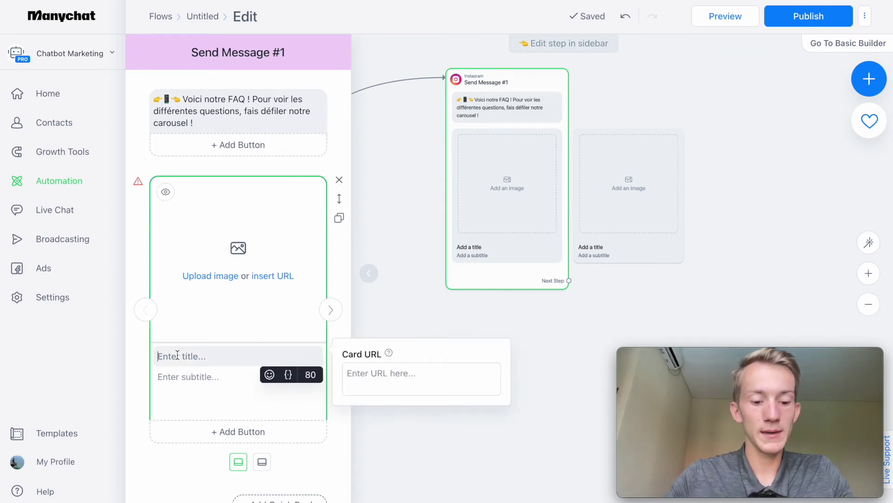
pyautogui.write('Délait de')
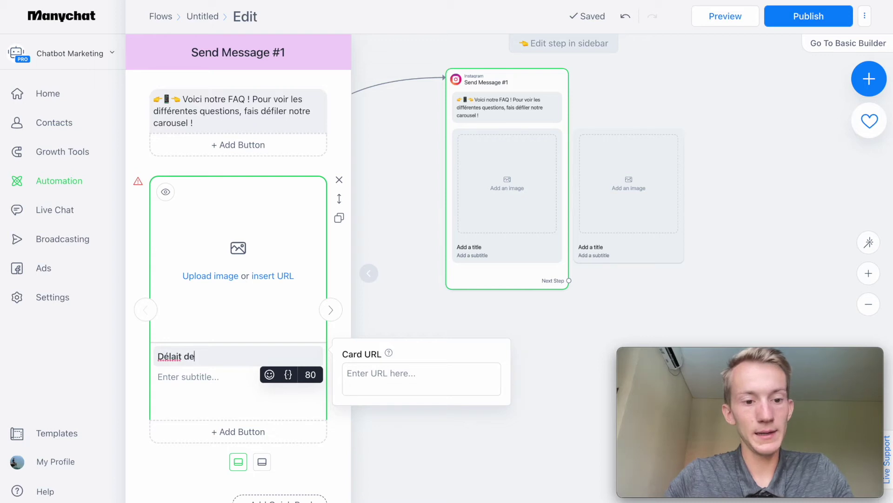
pyautogui.write(' livraison,?')
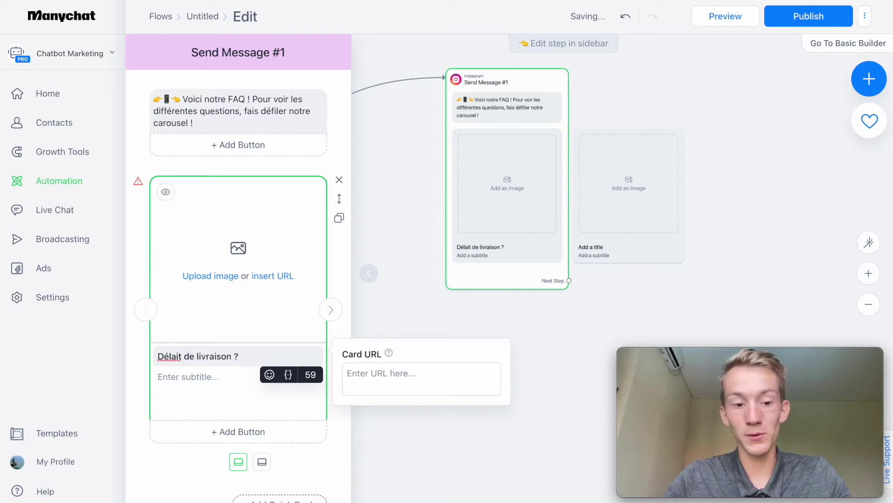
pyautogui.click(182, 356)
pyautogui.press('BackSpace')
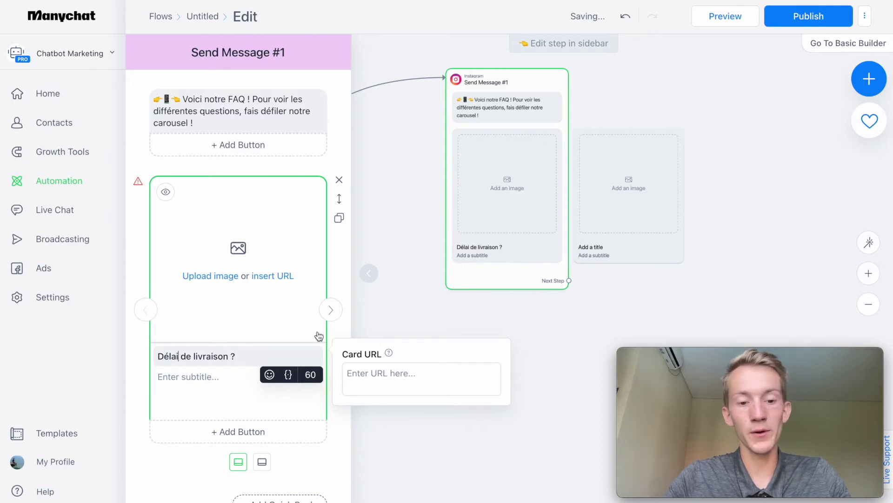
pyautogui.click(159, 359)
pyautogui.write('1/3 -')
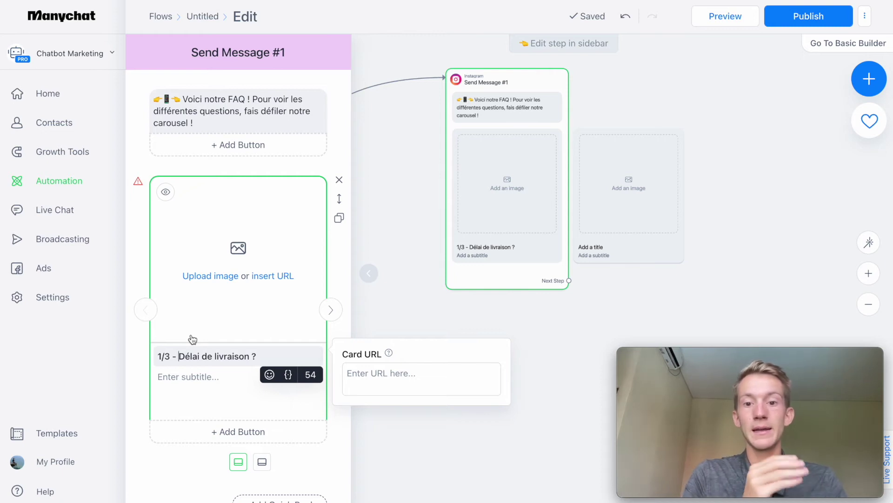
# Step: Title the second gallery card "2/3 - Origine de nos produits ?"
pyautogui.click(337, 309)
pyautogui.click(214, 355)
pyautogui.write('2/3 )')
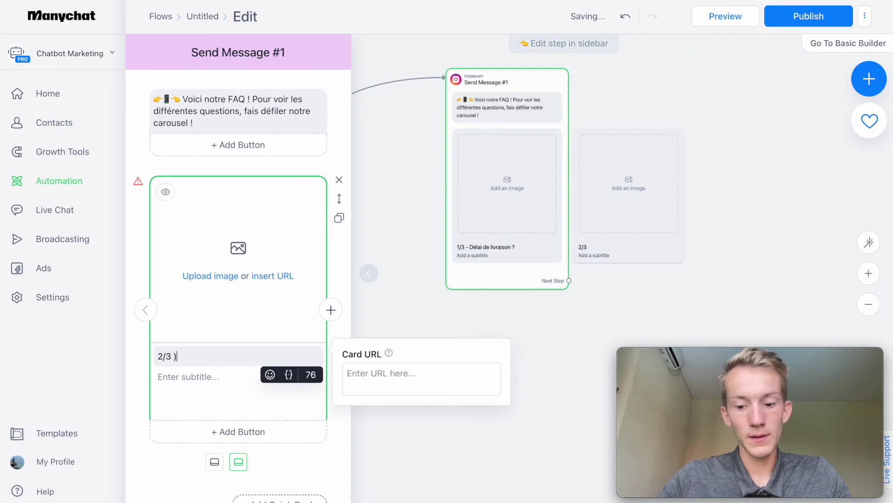
pyautogui.write('rggine de nos produits ?')
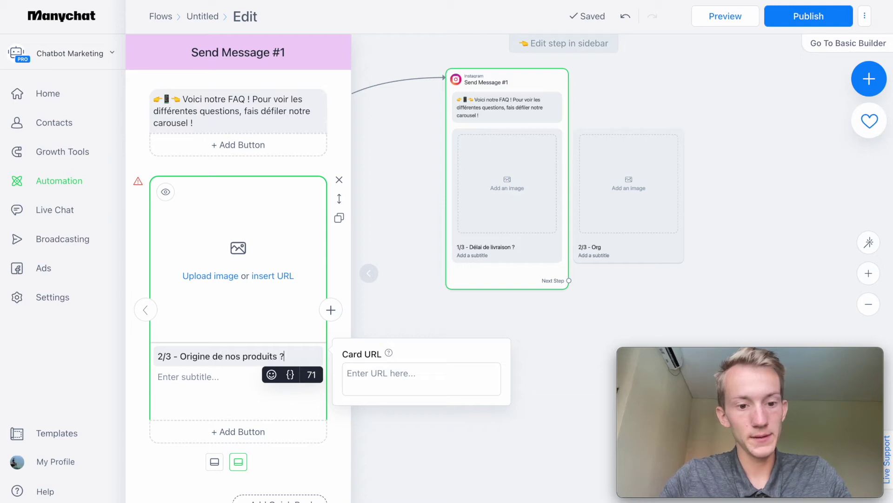
# Step: Add a third gallery card and title it "3/3 - Qui est Floralis ?"
pyautogui.click(330, 310)
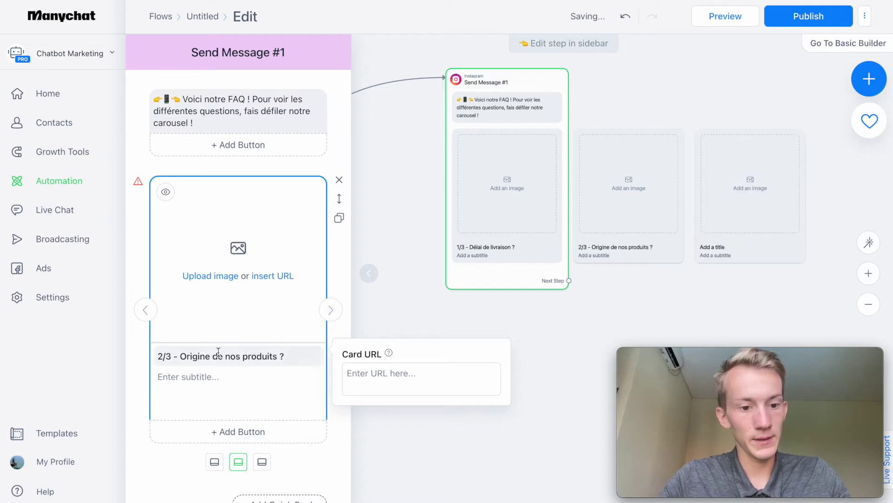
pyautogui.click(211, 356)
pyautogui.write('3/3 - Qui est Floralis ?')
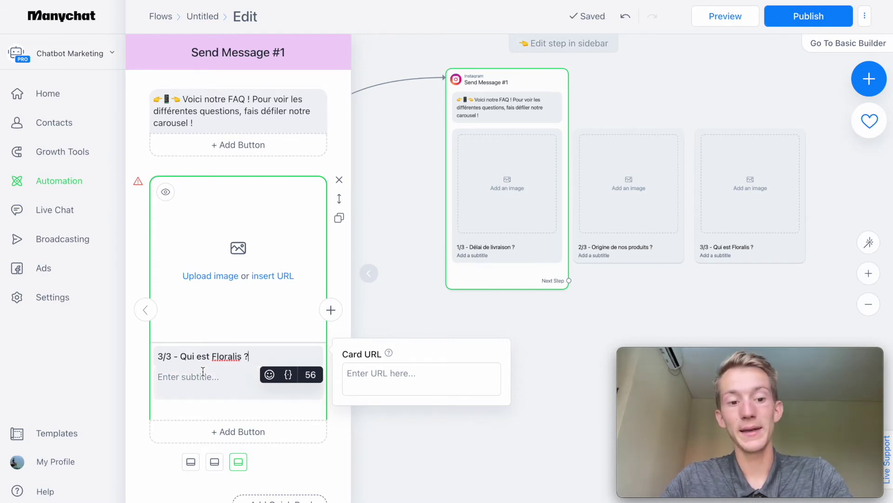
# Step: Set the first card's subtitle to "Clique ici pour voir la réponse 👇"
pyautogui.click(145, 309)
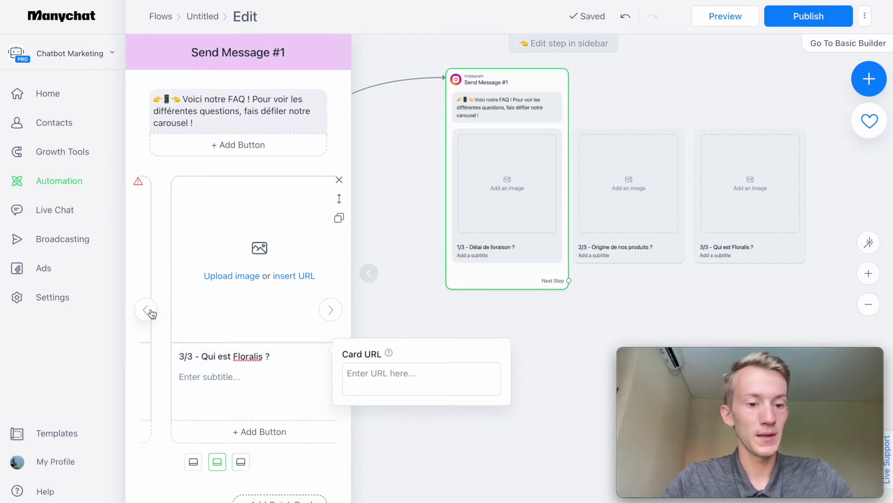
pyautogui.click(150, 309)
pyautogui.click(177, 378)
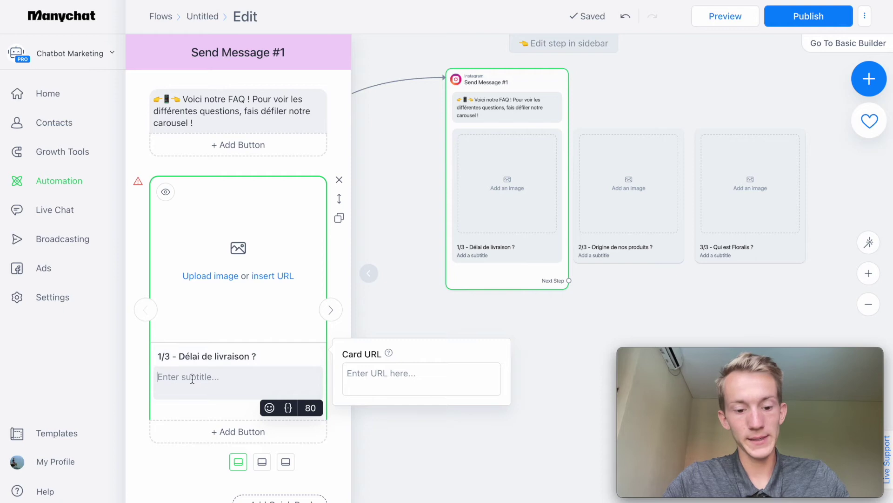
pyautogui.write('Clique ici pour voi')
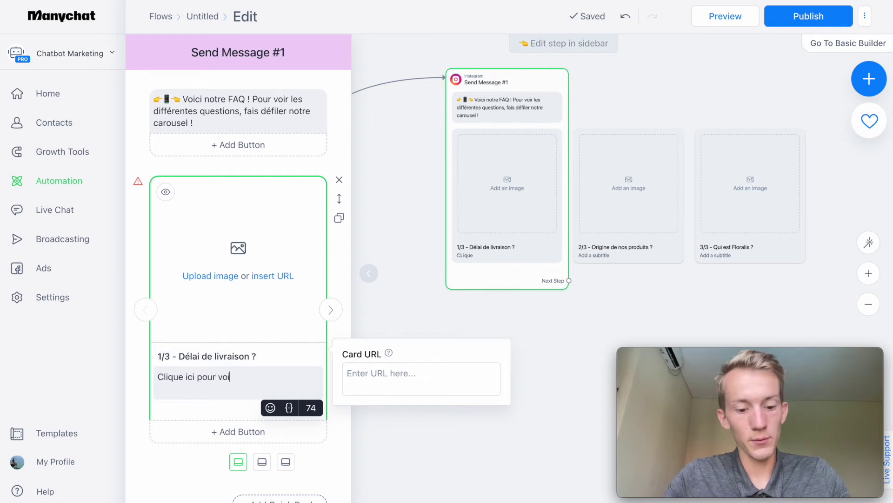
pyautogui.write('r la réponde')
pyautogui.press('BackSpace')
pyautogui.press('BackSpace')
pyautogui.write('se')
pyautogui.press('ctrl+super+space')
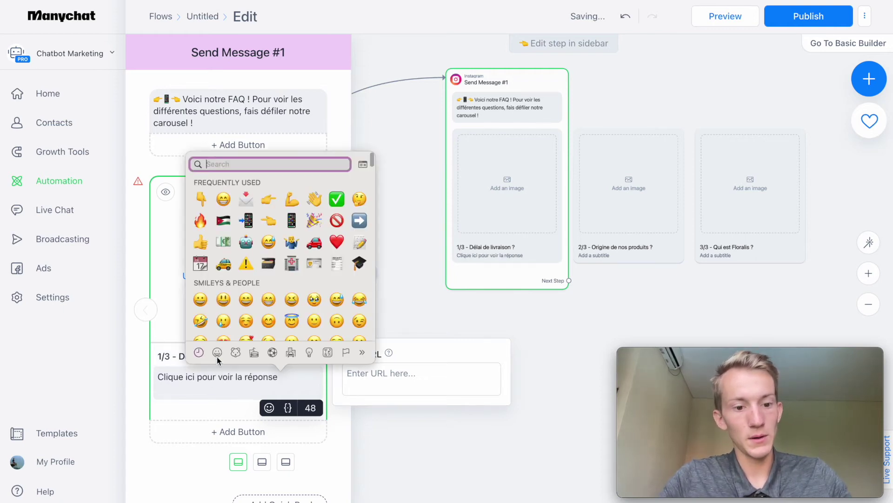
pyautogui.click(198, 205)
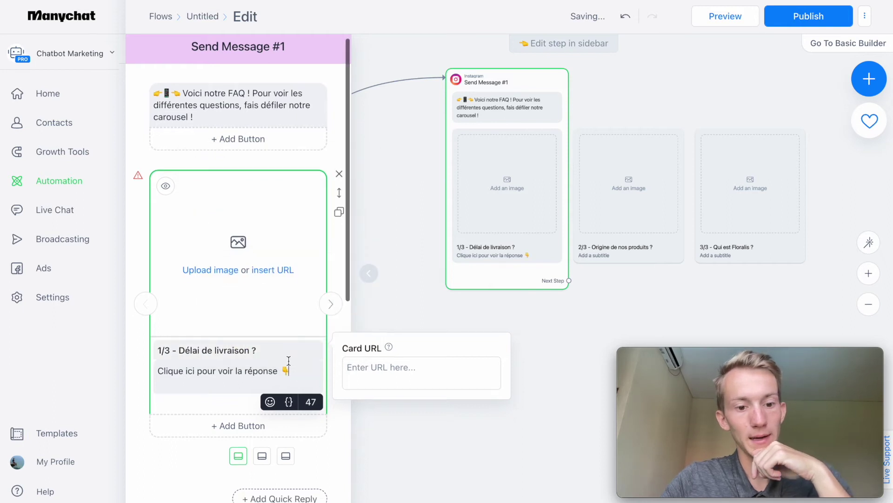
# Step: Add a button titled "✅ Voir la réponse" to the first gallery card
pyautogui.scroll(-2, 279, 359)
pyautogui.click(236, 366)
pyautogui.write('✅')
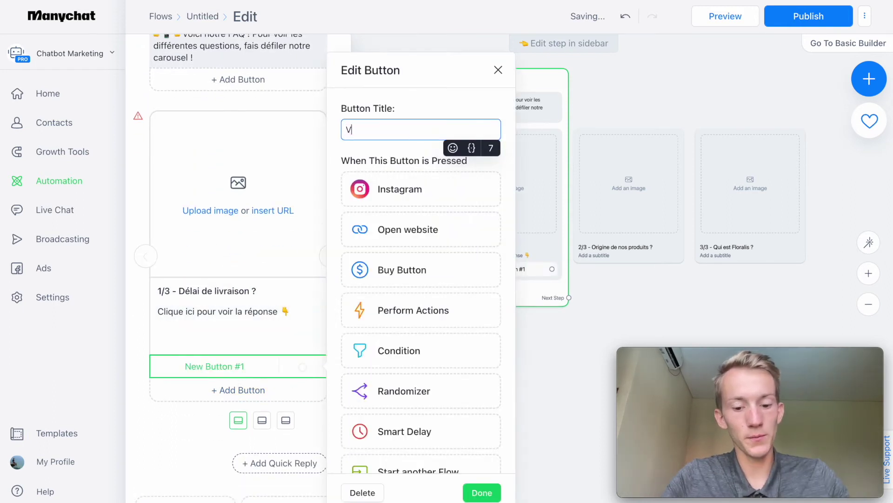
pyautogui.write('Voir la réponse')
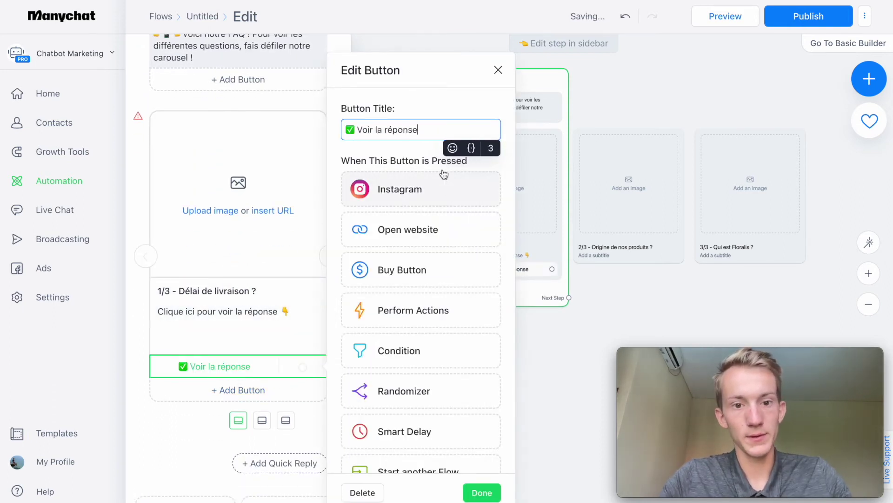
# Step: Copy the first card's button title and add a button with that same title to both the second and third cards
pyautogui.moveTo(425, 131); pyautogui.dragTo(340, 131)
pyautogui.press('super+c')
pyautogui.click(265, 359)
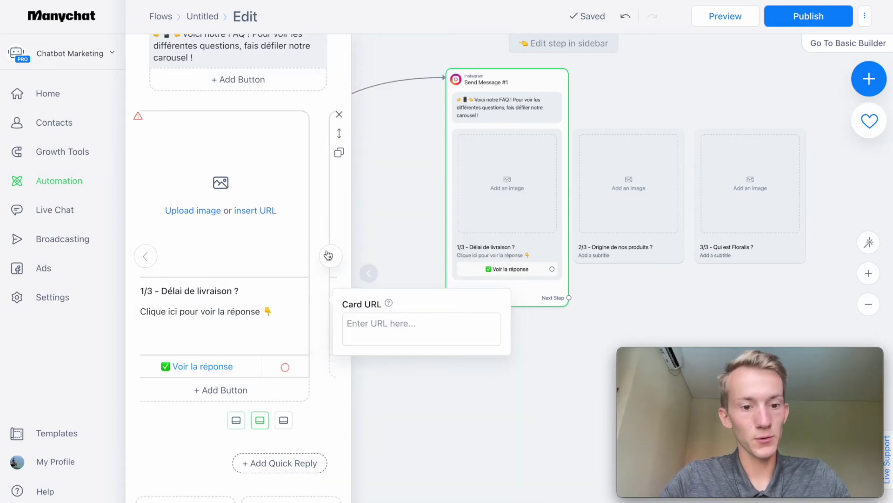
pyautogui.click(330, 256)
pyautogui.click(214, 368)
pyautogui.press('super+v')
pyautogui.click(234, 340)
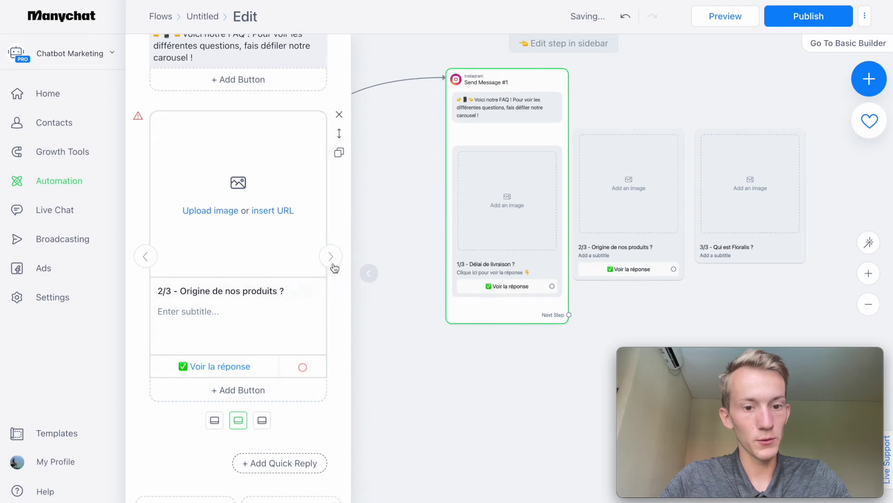
pyautogui.click(328, 256)
pyautogui.click(222, 371)
pyautogui.press('super+v')
pyautogui.click(229, 344)
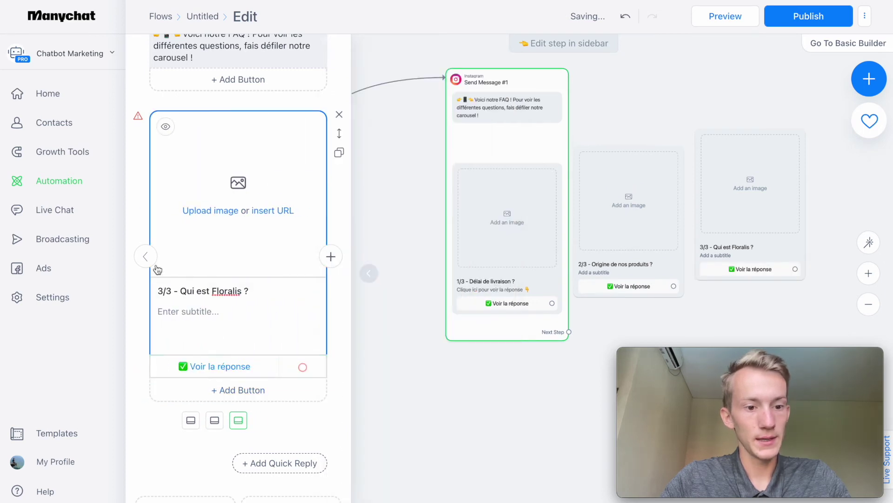
# Step: Copy the first card's subtitle into the subtitles of the second and third cards, and return to the first card
pyautogui.click(145, 257)
pyautogui.click(145, 256)
pyautogui.moveTo(289, 309); pyautogui.dragTo(160, 311)
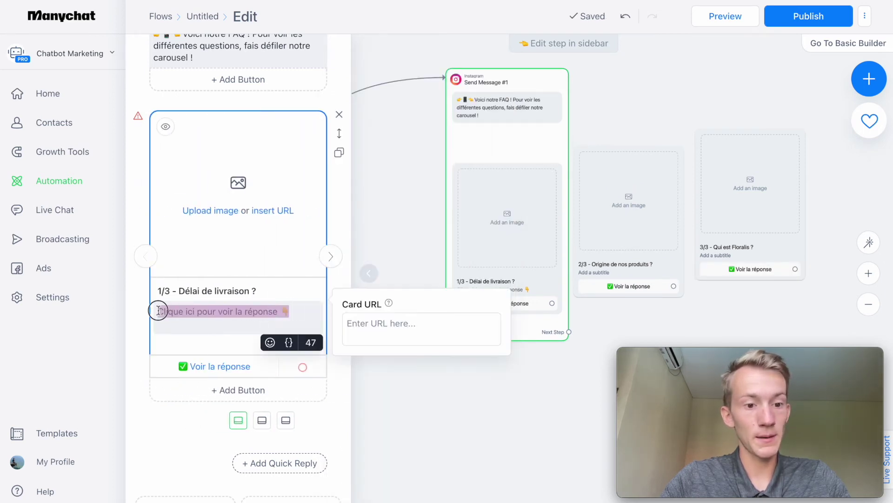
pyautogui.click(278, 318)
pyautogui.tripleClick(262, 327)
pyautogui.press('super+c')
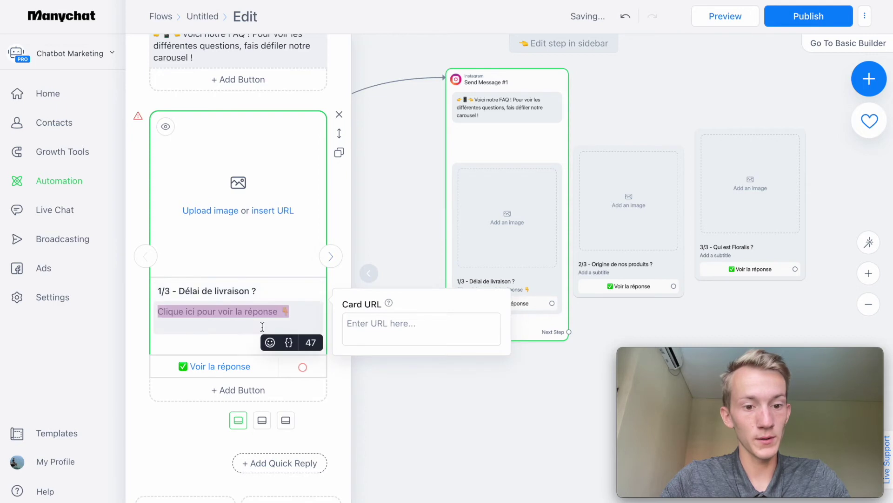
pyautogui.click(331, 256)
pyautogui.click(207, 310)
pyautogui.press('super+v')
pyautogui.click(331, 256)
pyautogui.click(207, 311)
pyautogui.press('super+v')
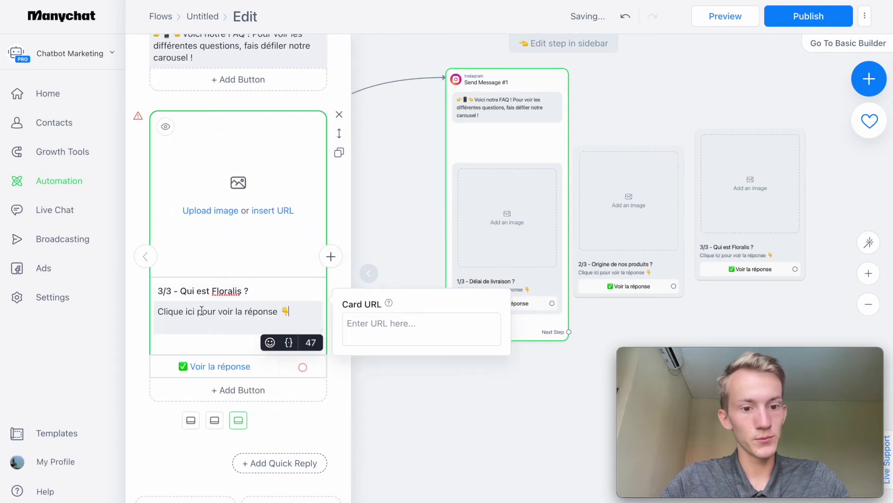
pyautogui.click(146, 256)
pyautogui.click(146, 257)
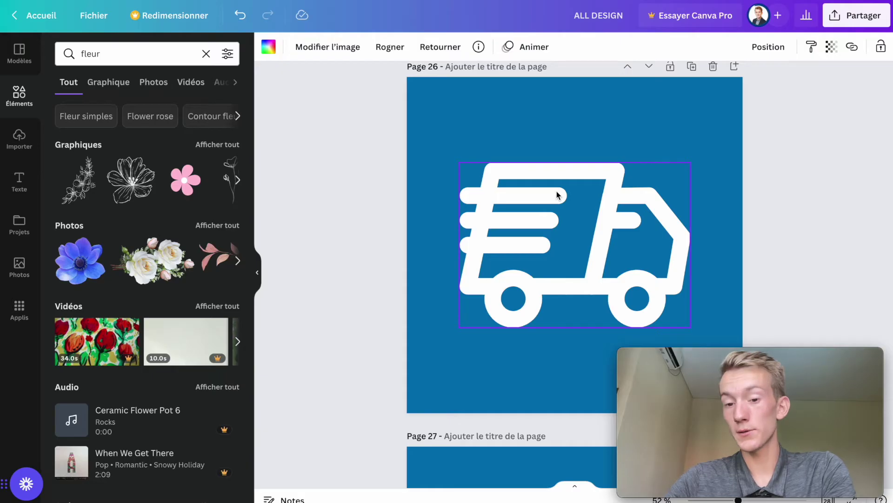
# Step: Look over the truck, globe and flower designs on pages 26 to 28 in Canva and open the design's sharing options
pyautogui.click(434, 197)
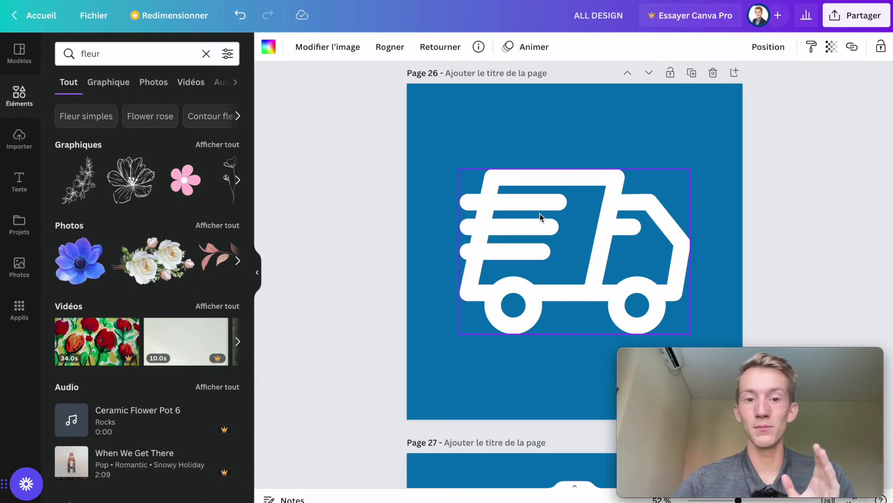
pyautogui.scroll(-10, 540, 214)
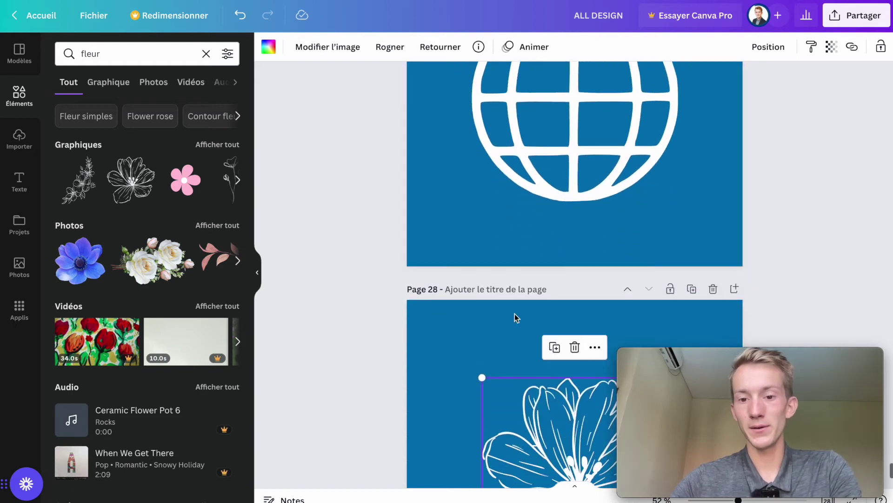
pyautogui.scroll(-4, 514, 405)
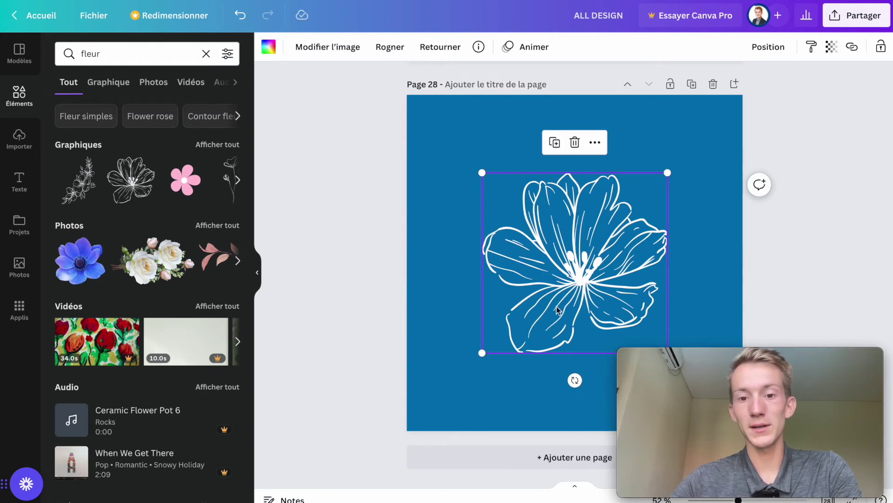
pyautogui.scroll(12, 559, 235)
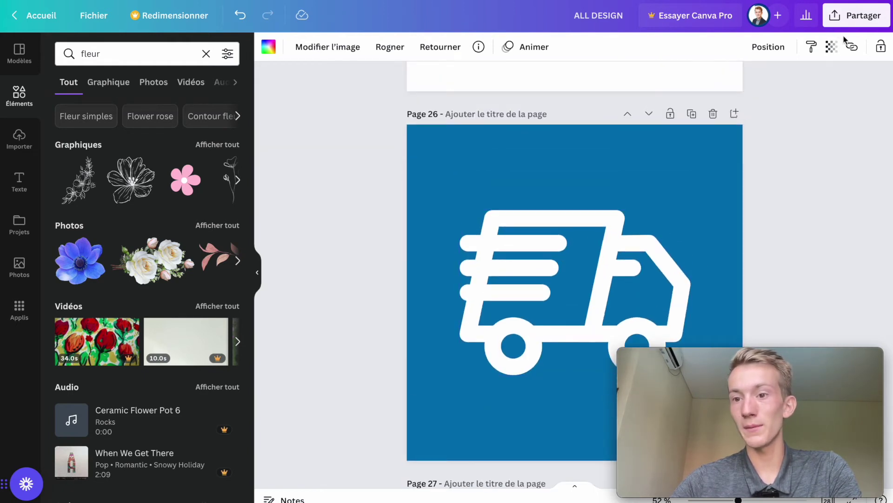
pyautogui.click(857, 16)
pyautogui.click(703, 299)
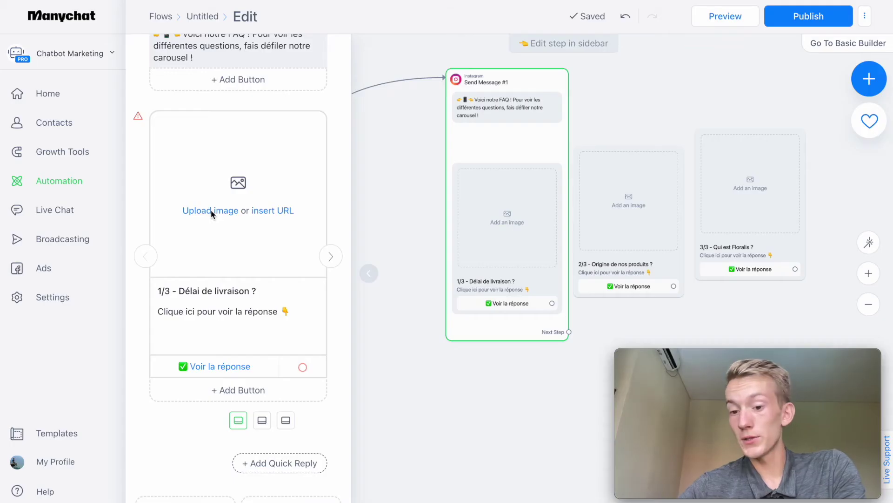
# Step: Back in Manychat, upload 26.png from the ALL DESIGN folder in Downloads as the first card's image
pyautogui.moveTo(210, 214)
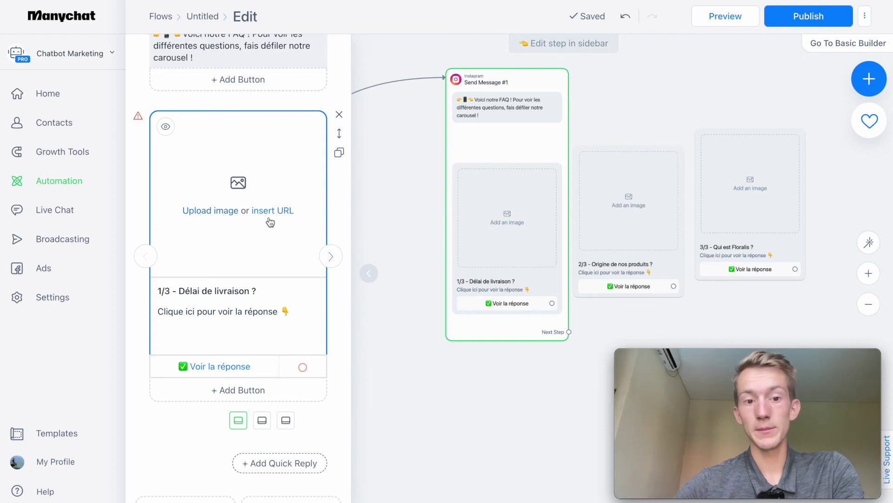
pyautogui.click(199, 212)
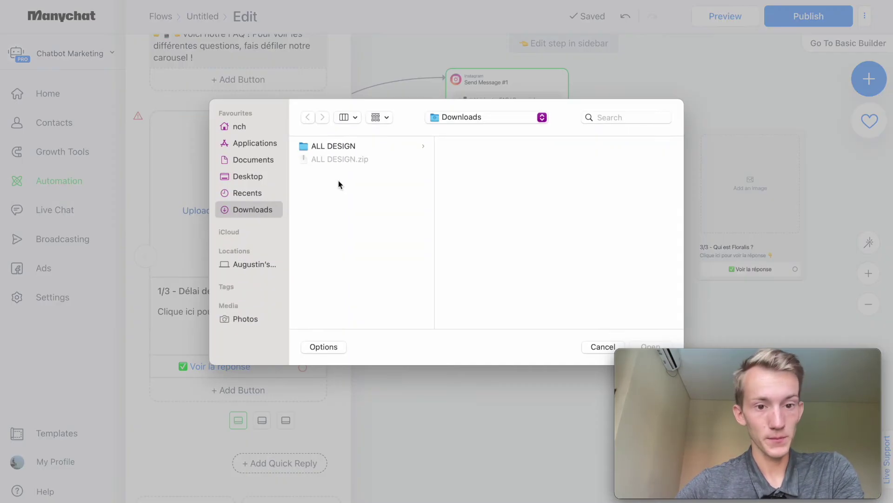
pyautogui.click(329, 148)
pyautogui.click(468, 148)
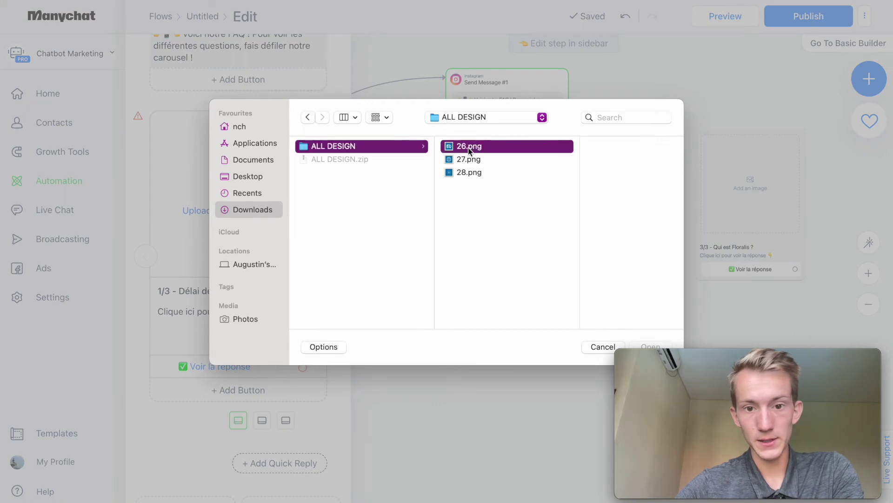
pyautogui.click(649, 346)
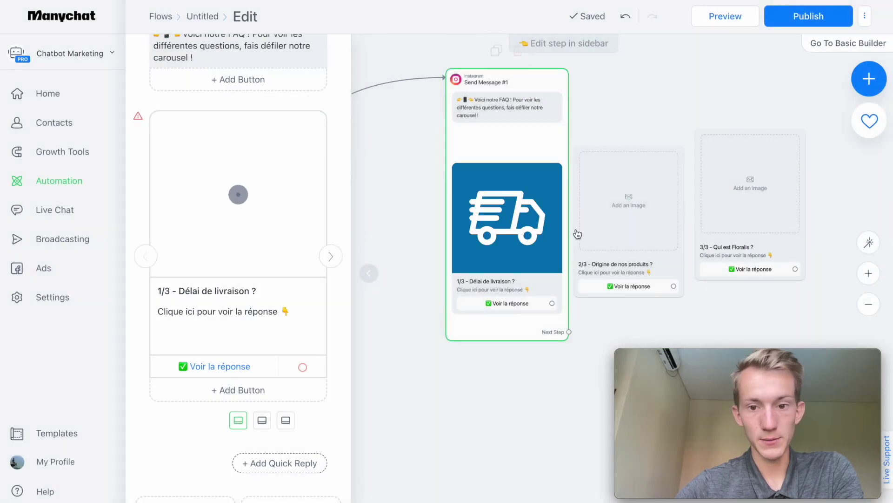
# Step: Upload 27.png from the ALL DESIGN folder as the second card's image
pyautogui.click(330, 256)
pyautogui.click(208, 210)
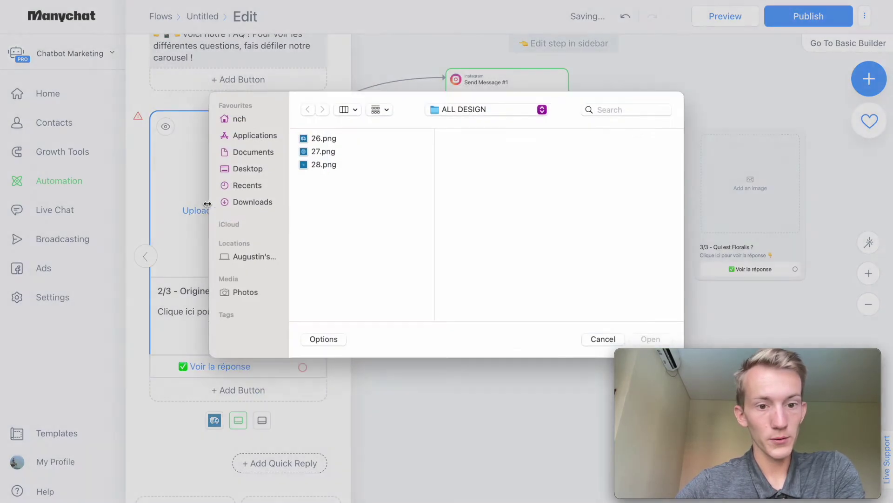
pyautogui.click(339, 160)
pyautogui.click(651, 347)
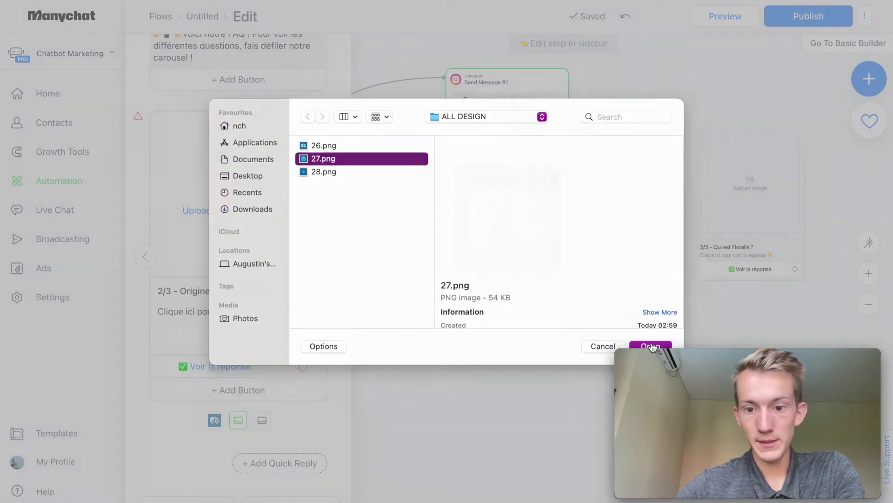
# Step: Upload 28.png from the ALL DESIGN folder as the third card's image
pyautogui.click(330, 256)
pyautogui.click(220, 213)
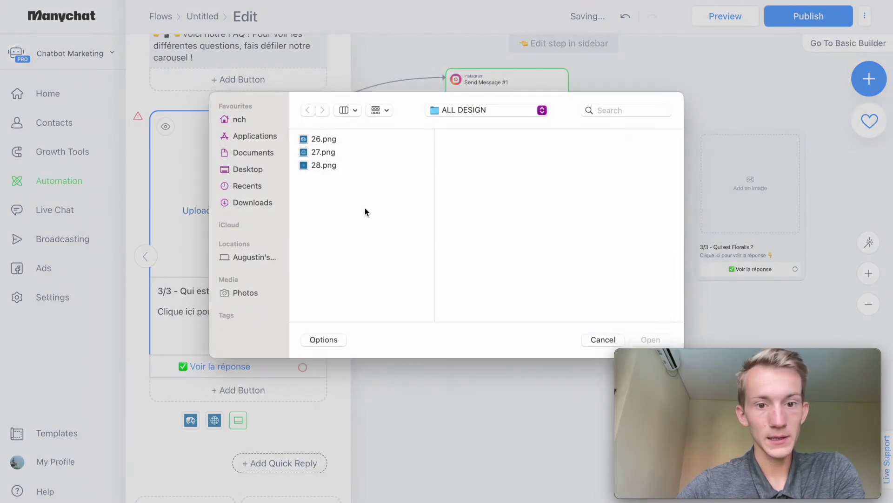
pyautogui.click(323, 172)
pyautogui.click(650, 347)
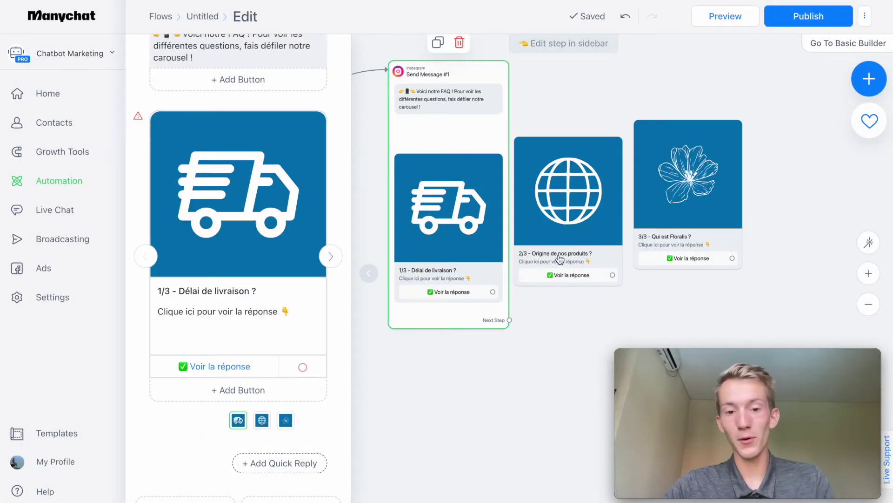
# Step: Link the first card's "Voir la réponse" button to a new Instagram message below it containing the placeholder text "xxx"
pyautogui.click(525, 362)
pyautogui.scroll(-1, 604, 340)
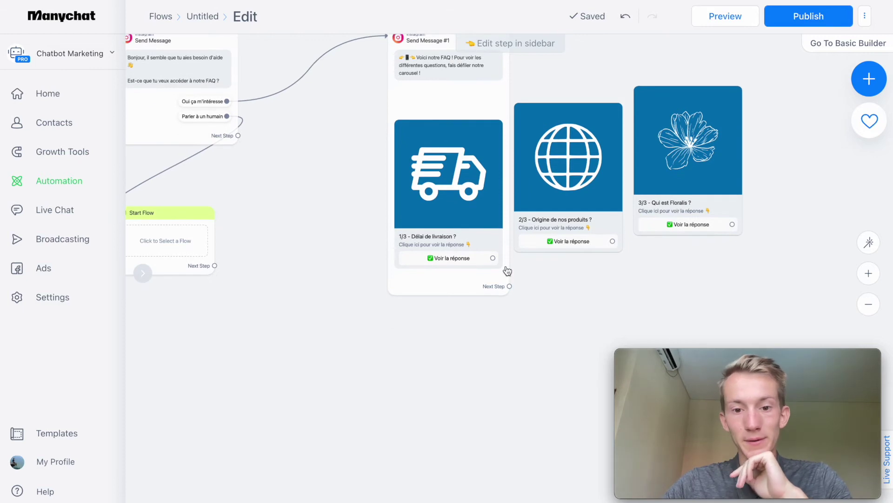
pyautogui.moveTo(479, 309); pyautogui.dragTo(365, 391)
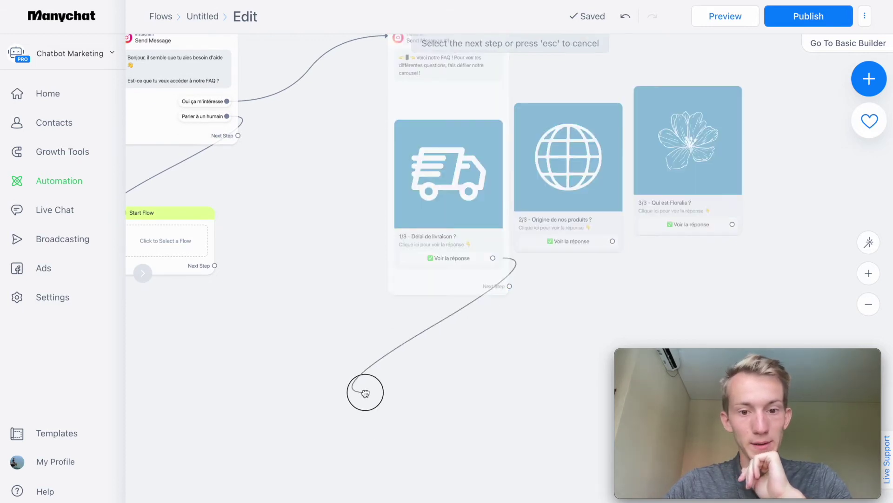
pyautogui.click(401, 262)
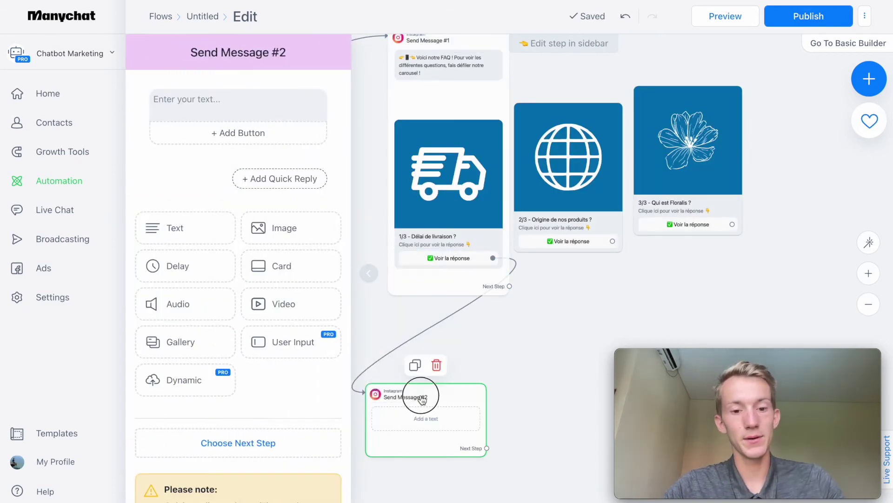
pyautogui.moveTo(421, 399); pyautogui.dragTo(444, 398)
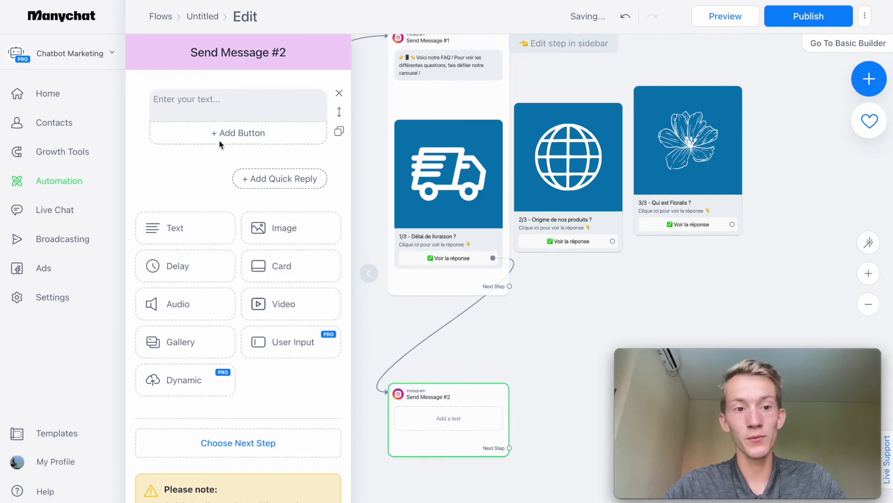
pyautogui.click(193, 113)
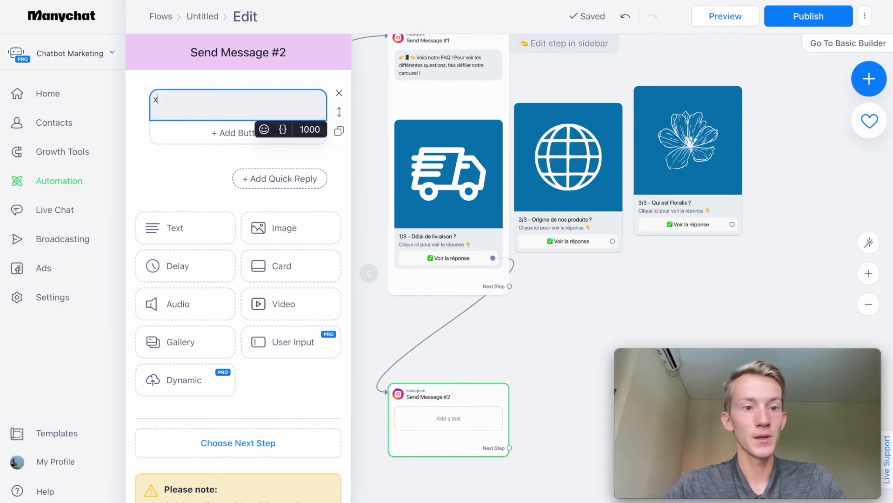
pyautogui.write('xxx')
pyautogui.click(543, 389)
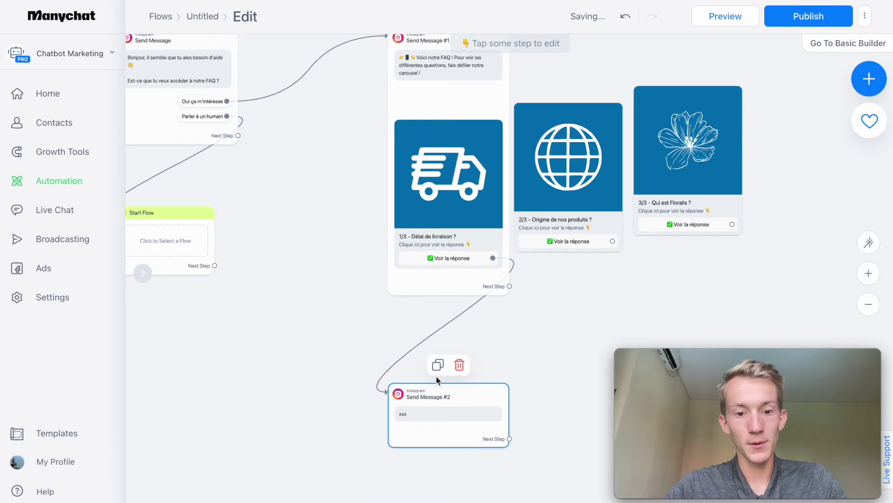
# Step: Duplicate the "xxx" message twice and link the second and third cards' "Voir la réponse" buttons to the copies
pyautogui.click(434, 367)
pyautogui.moveTo(532, 378); pyautogui.dragTo(329, 294)
pyautogui.moveTo(357, 231); pyautogui.dragTo(387, 327)
pyautogui.click(387, 281)
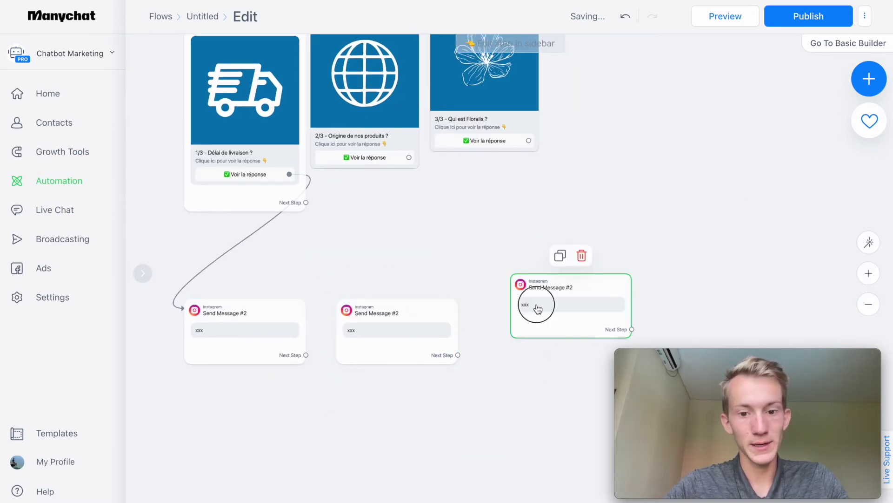
pyautogui.moveTo(530, 305); pyautogui.dragTo(519, 319)
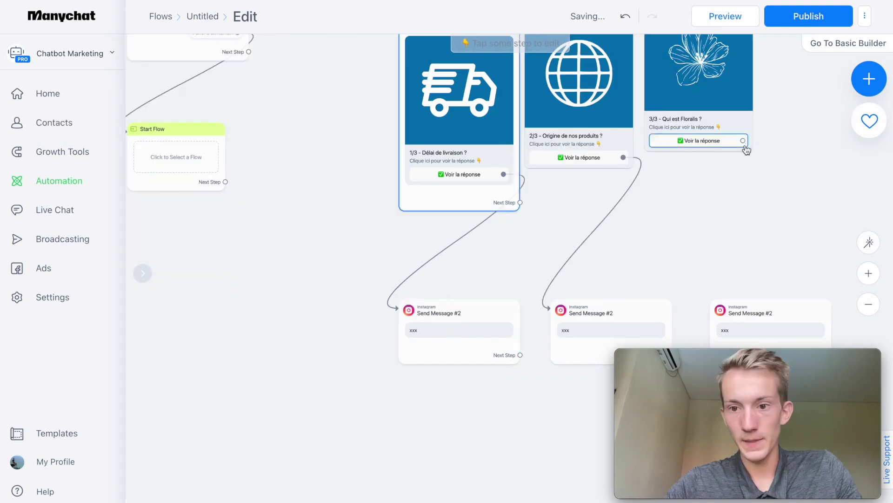
pyautogui.moveTo(743, 140); pyautogui.dragTo(745, 309)
pyautogui.moveTo(301, 189); pyautogui.dragTo(131, 202)
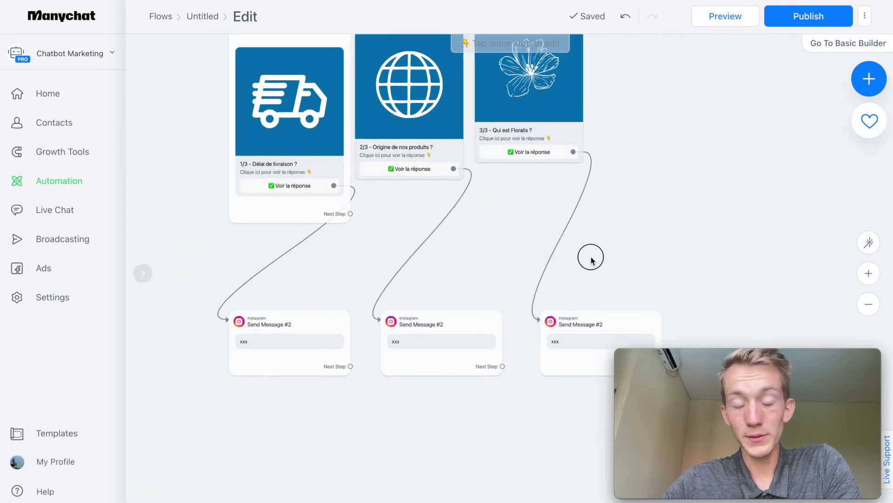
# Step: Add a Smart Delay of 5 minutes as the next step of the first card's answer message
pyautogui.moveTo(591, 260); pyautogui.dragTo(653, 155)
pyautogui.moveTo(413, 261); pyautogui.dragTo(411, 355)
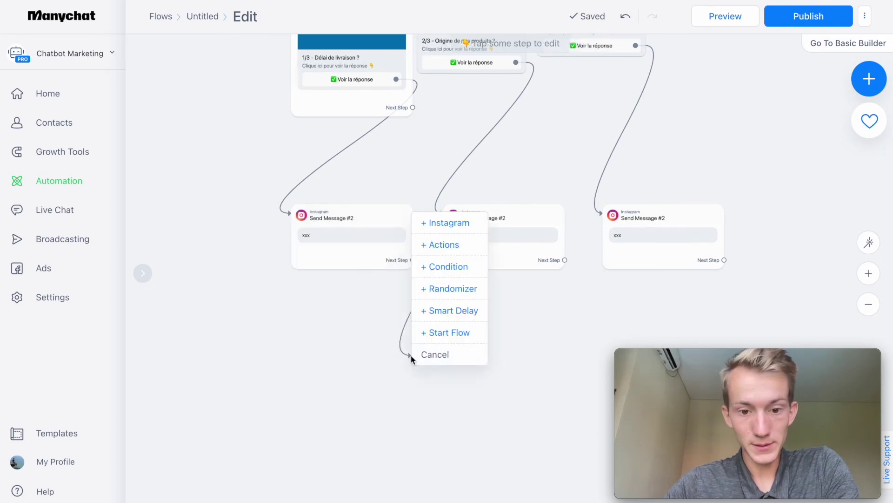
pyautogui.click(451, 318)
pyautogui.click(200, 133)
pyautogui.press('BackSpace')
pyautogui.write('5')
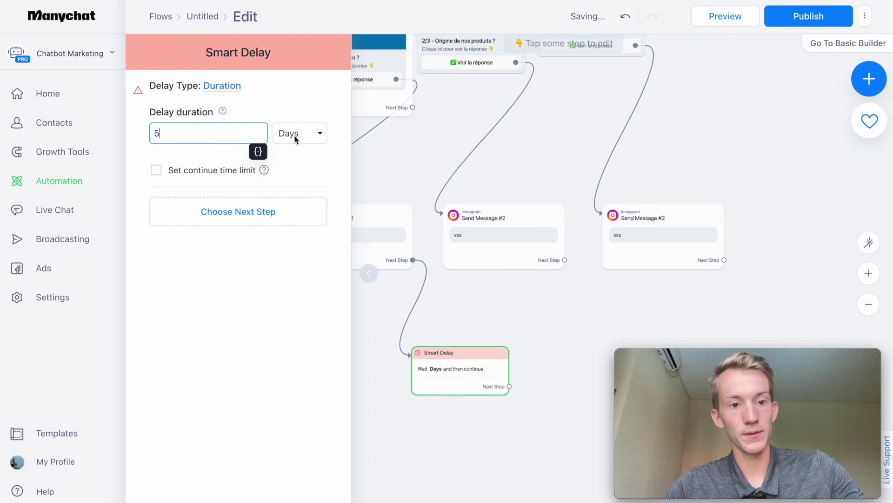
pyautogui.click(294, 140)
pyautogui.click(297, 103)
# Step: Connect the second and third answer messages to the same Smart Delay as their next step
pyautogui.click(565, 259)
pyautogui.click(452, 370)
pyautogui.click(724, 260)
pyautogui.click(452, 372)
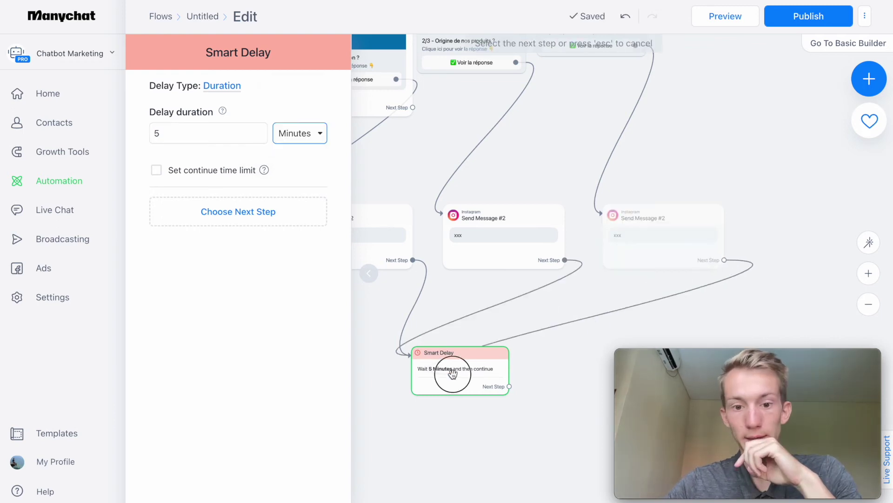
# Step: Add an Instagram message after the Smart Delay asking "Est-ce qu'on bien répondu à ta question ?"
pyautogui.moveTo(509, 386); pyautogui.dragTo(594, 376)
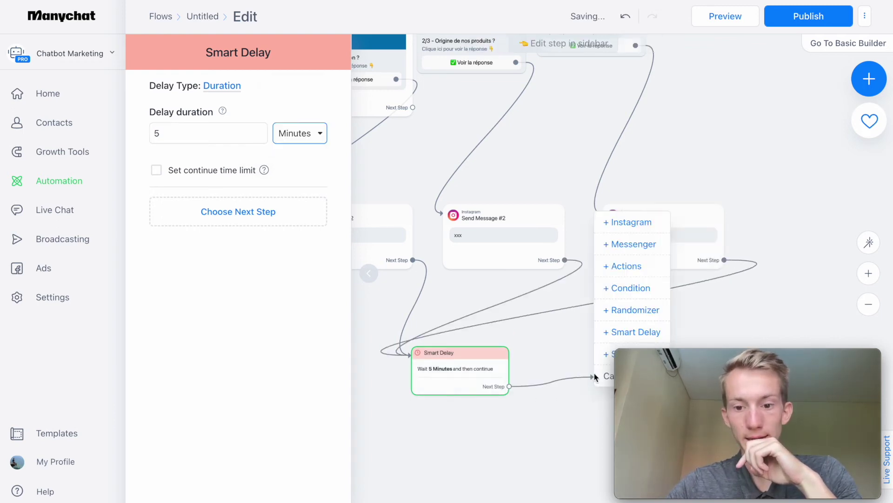
pyautogui.click(622, 223)
pyautogui.click(201, 100)
pyautogui.write("Est-ce qu'on p")
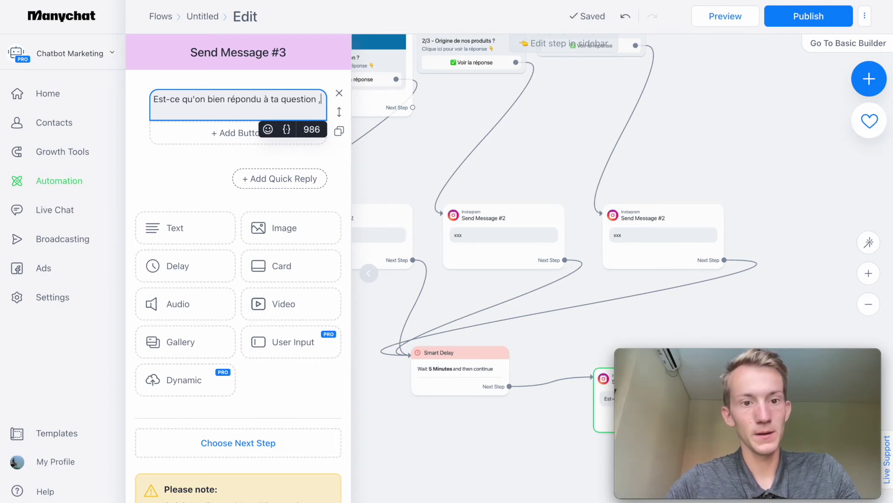
# Step: Add the quick replies "Oui" and "Non" to the question message
pyautogui.press('Tab')
pyautogui.click(264, 173)
pyautogui.write('Oui')
pyautogui.click(224, 208)
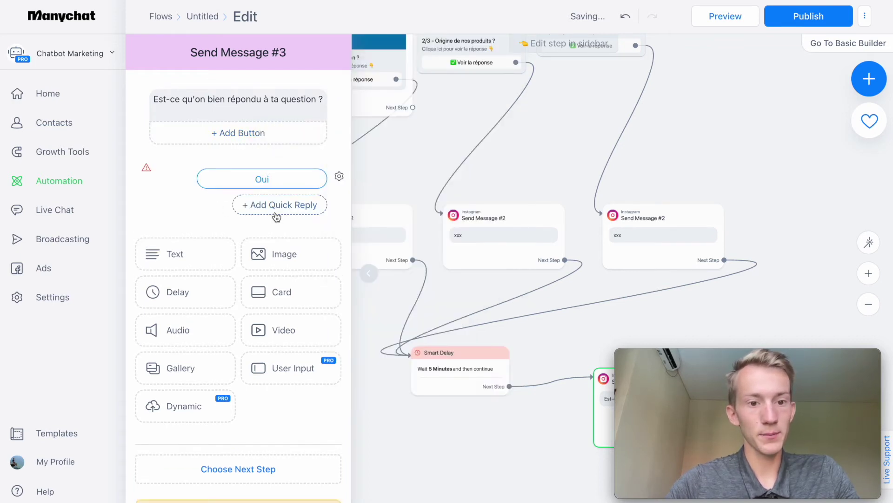
pyautogui.click(277, 215)
pyautogui.write('Non')
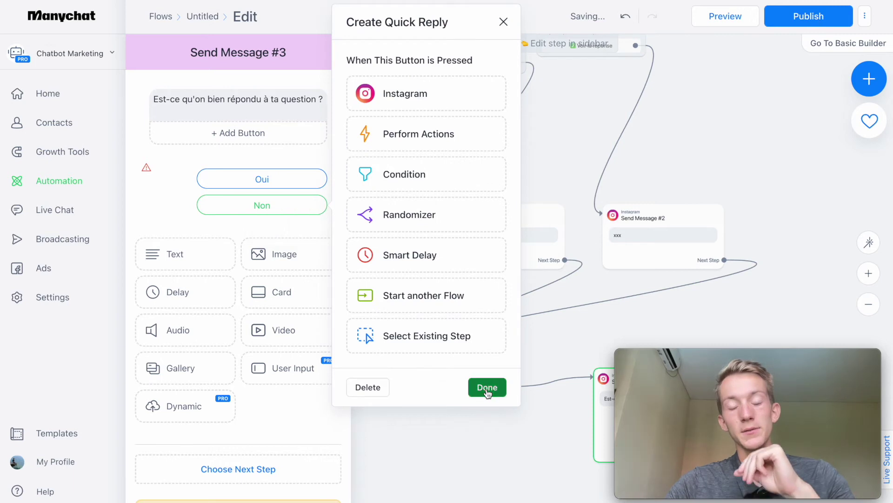
pyautogui.click(487, 387)
# Step: Have the "Oui" reply lead to an Instagram message reading "Génial ! N'hésites si découvrir notre"
pyautogui.moveTo(539, 445); pyautogui.dragTo(394, 319)
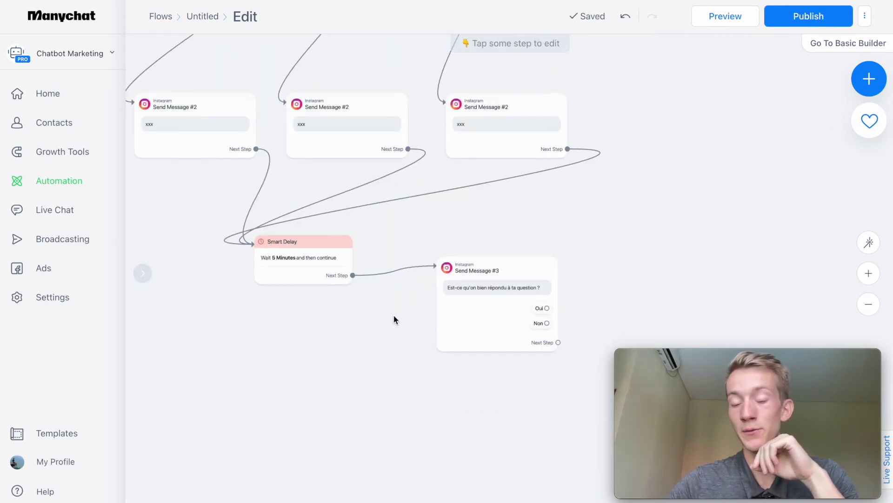
pyautogui.moveTo(580, 93)
pyautogui.moveTo(580, 93); pyautogui.dragTo(524, 24)
pyautogui.moveTo(517, 259)
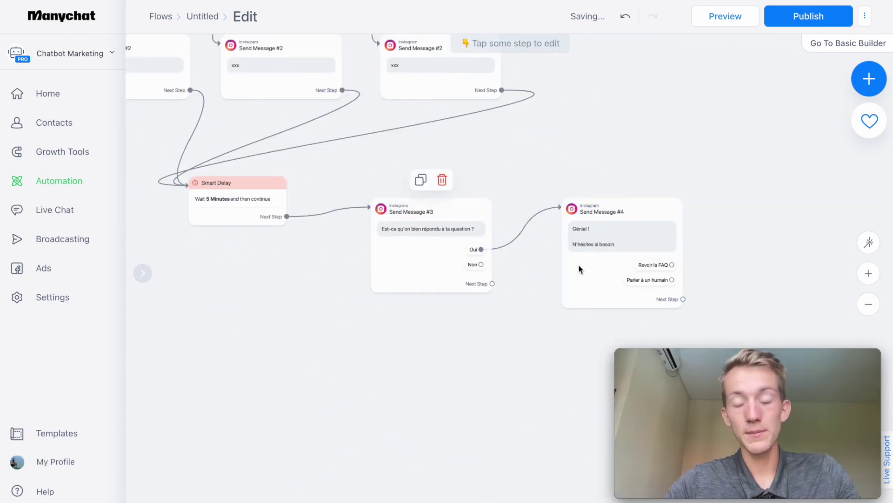
pyautogui.click(598, 256)
pyautogui.click(252, 123)
pyautogui.moveTo(252, 123); pyautogui.dragTo(160, 122)
pyautogui.click(237, 121)
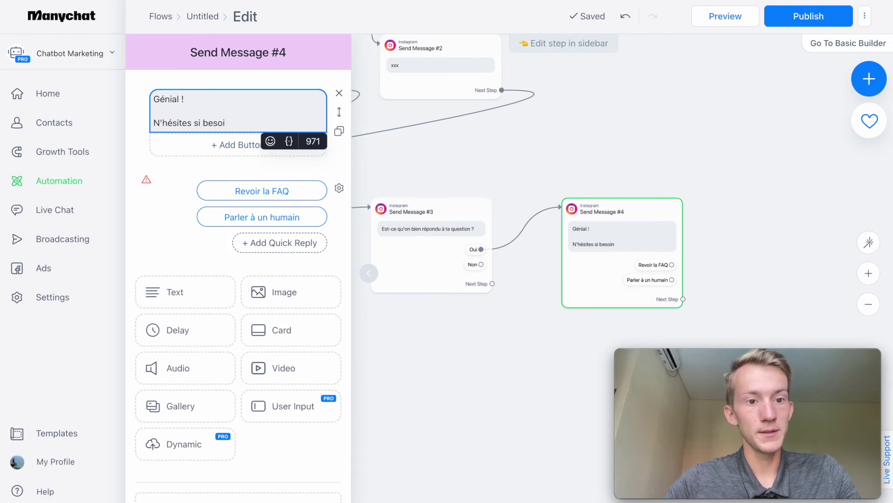
pyautogui.write('découvrir notre')
# Step: Delete the "Revoir la FAQ" and "Parler à un humain" quick replies from the "Génial !" message
pyautogui.click(259, 193)
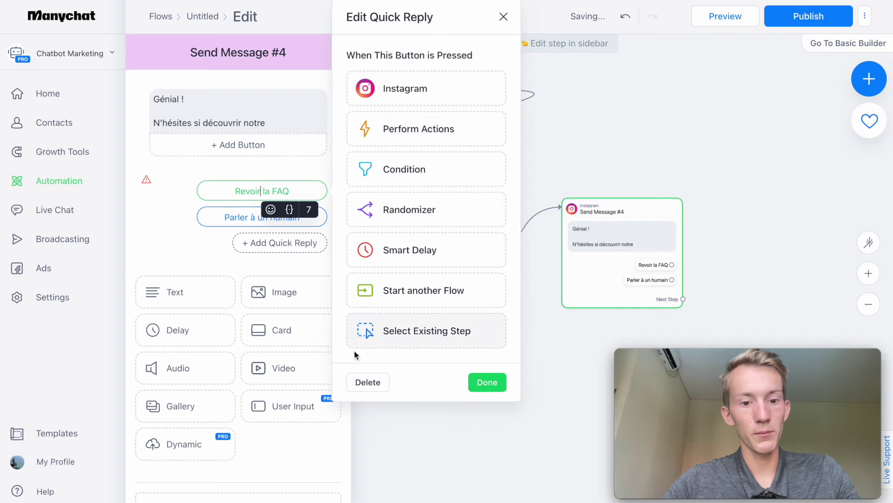
pyautogui.click(368, 382)
pyautogui.click(270, 190)
pyautogui.click(374, 382)
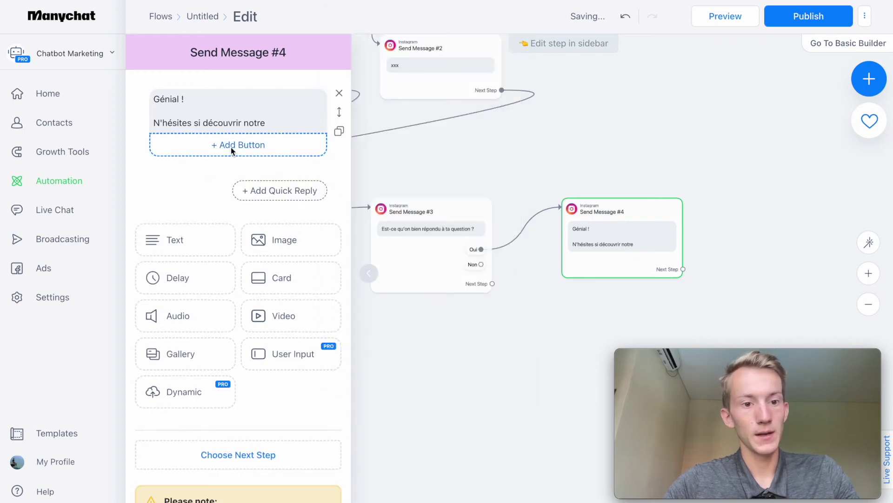
# Step: Add a button to the "Génial !" message that opens the website offre.fr, keeping its default title
pyautogui.click(239, 145)
pyautogui.click(404, 186)
pyautogui.click(381, 200)
pyautogui.write('offre.fr')
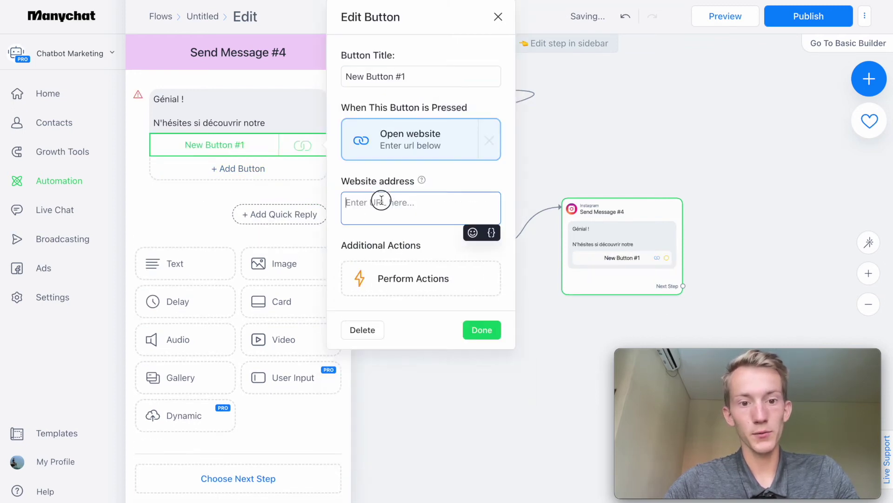
pyautogui.click(482, 330)
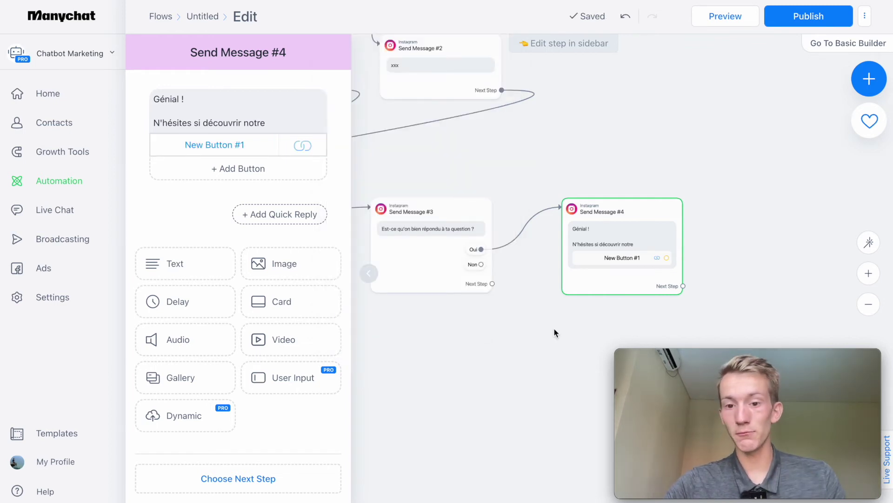
# Step: Link the "Non" reply to a new Instagram message aligned beneath the "Génial !" message
pyautogui.moveTo(554, 329); pyautogui.dragTo(442, 271)
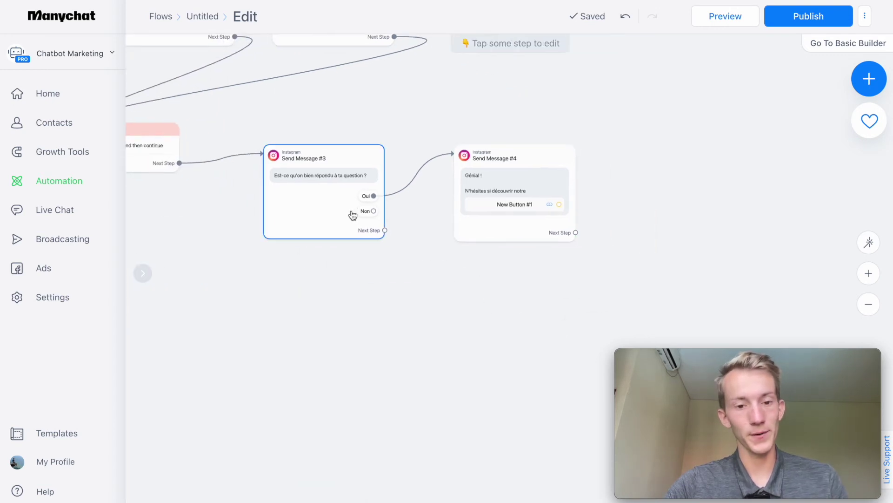
pyautogui.moveTo(373, 211); pyautogui.dragTo(463, 294)
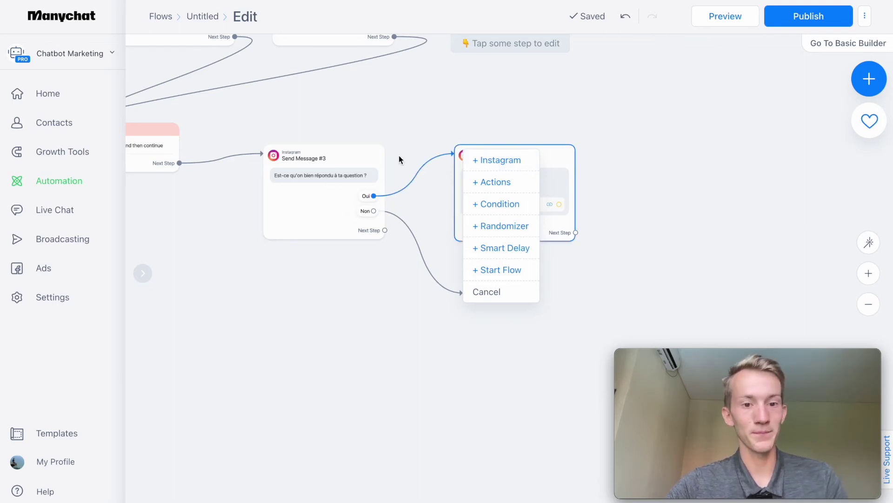
pyautogui.click(508, 157)
pyautogui.moveTo(515, 299); pyautogui.dragTo(506, 290)
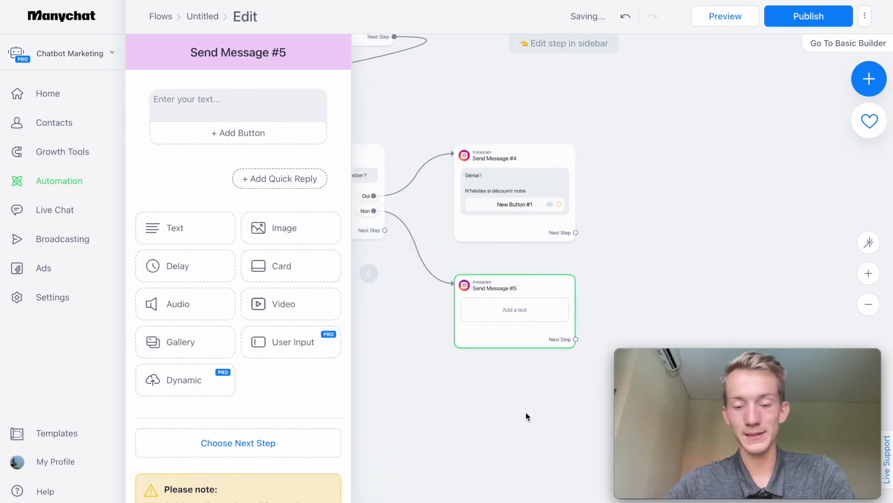
# Step: Write "Dommage... Que veux tu faire ?" in the new message, with the quick replies "Revoir la FAQ" and "Parler à un humain"
pyautogui.click(188, 105)
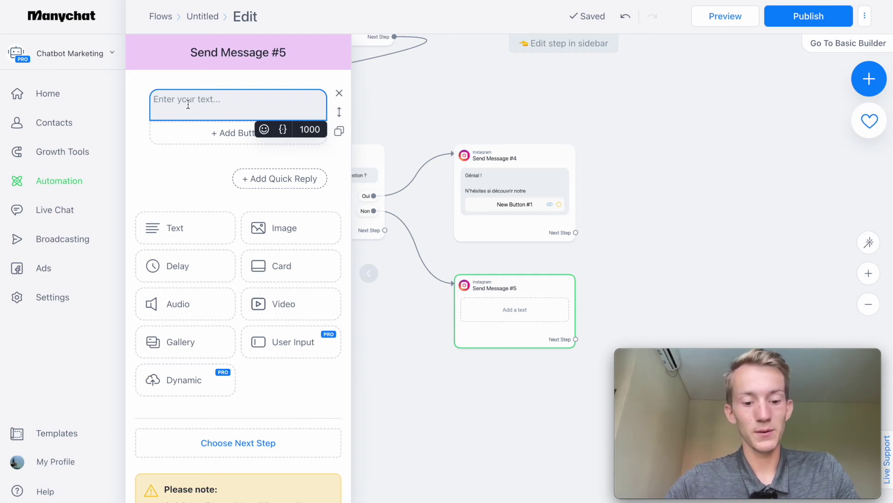
pyautogui.write('Dommage...')
pyautogui.press('Return')
pyautogui.press('Return')
pyautogui.write('Ques')
pyautogui.press('BackSpace')
pyautogui.write('v')
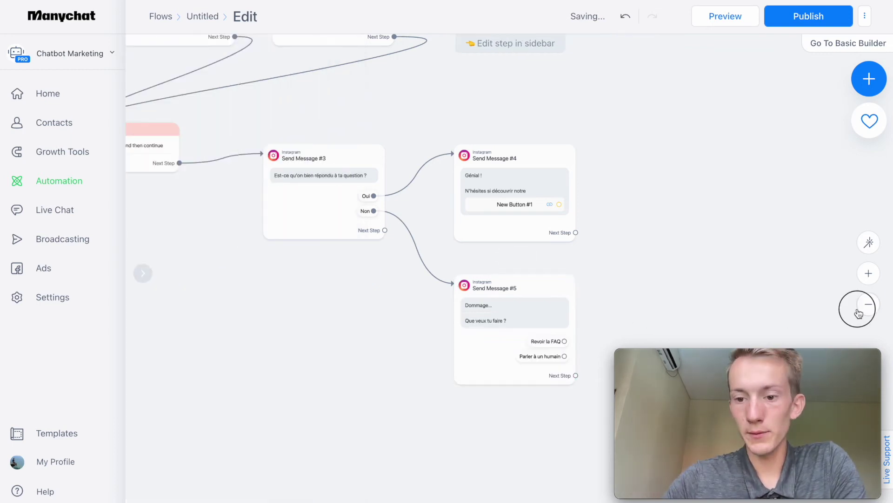
# Step: Connect "Revoir la FAQ" back to the FAQ carousel message and "Parler à un humain" to the existing Start Flow block
pyautogui.click(868, 304)
pyautogui.click(516, 300)
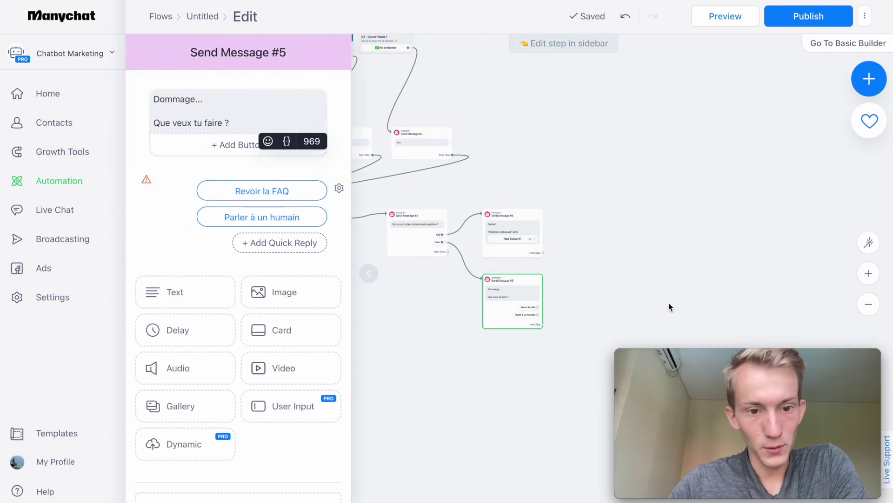
pyautogui.click(564, 242)
pyautogui.moveTo(565, 241); pyautogui.dragTo(320, 148)
pyautogui.scroll(-5, 321, 148)
pyautogui.moveTo(567, 295); pyautogui.dragTo(241, 148)
pyautogui.moveTo(363, 184)
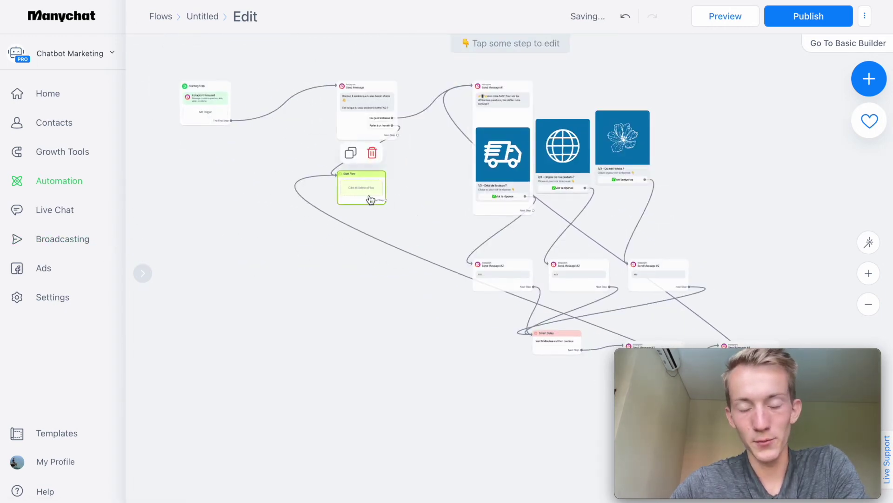
pyautogui.scroll(-1, 371, 200)
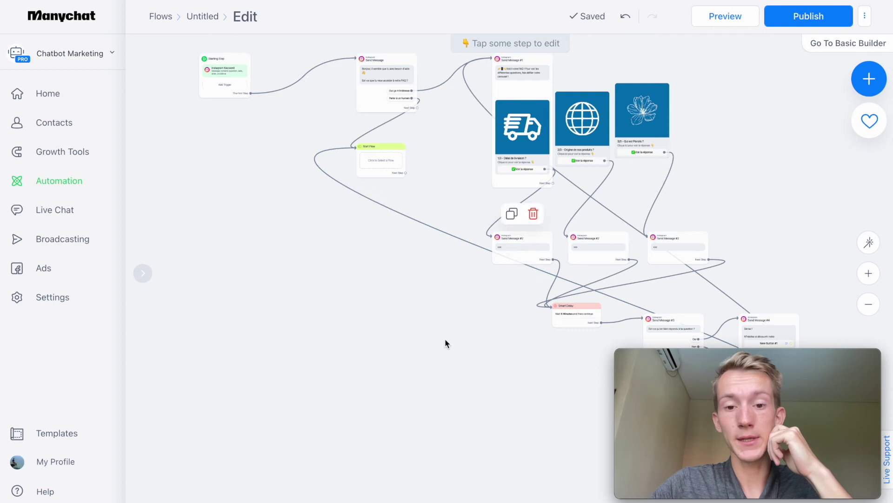
pyautogui.moveTo(625, 294)
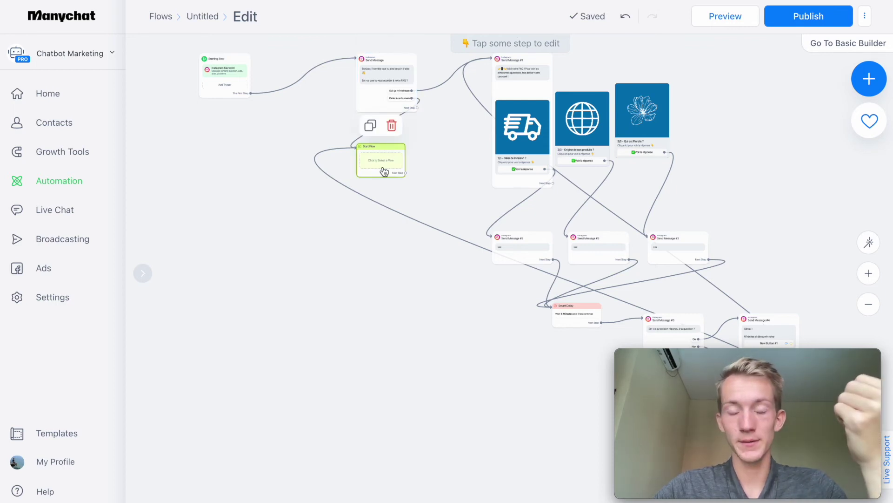
pyautogui.moveTo(463, 302); pyautogui.dragTo(334, 230)
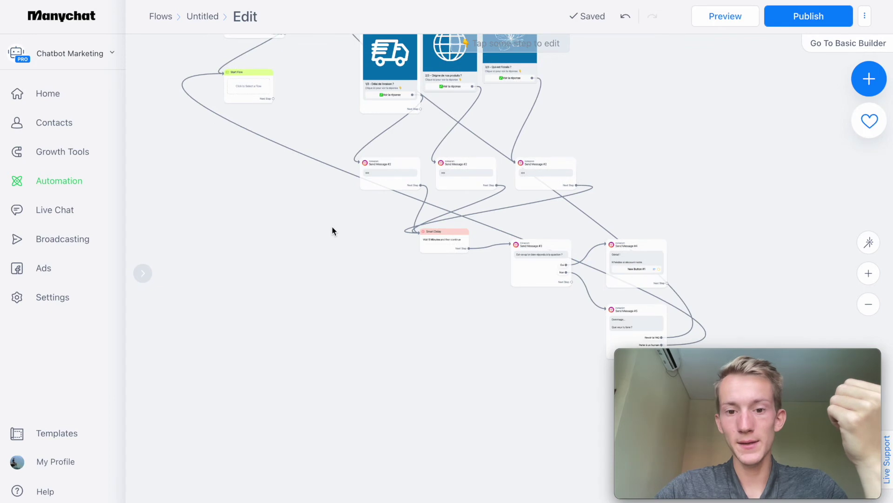
pyautogui.click(621, 260)
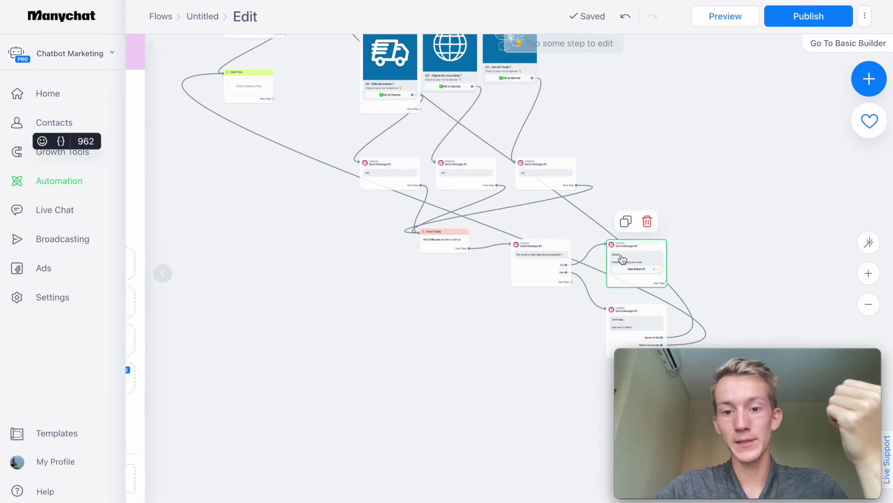
pyautogui.click(241, 126)
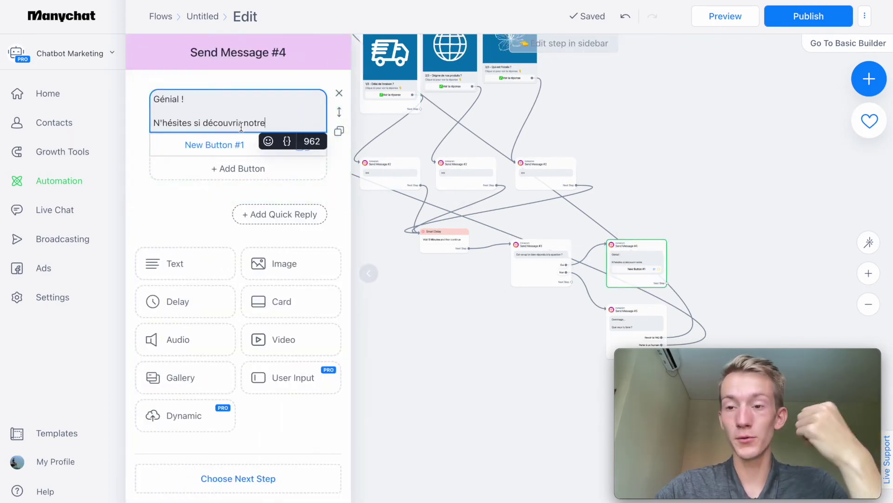
pyautogui.click(653, 157)
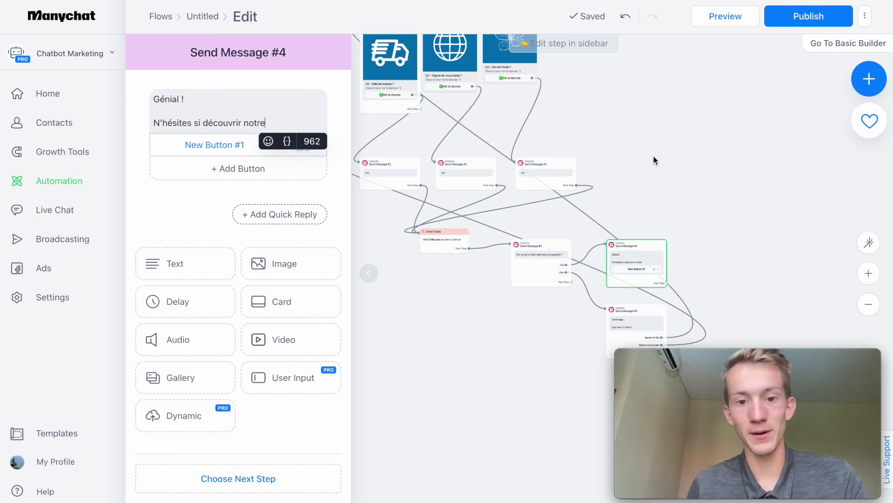
pyautogui.click(653, 155)
# Step: Move the Start Flow block and the opening message farther from the FAQ carousel to make room between them
pyautogui.moveTo(654, 156); pyautogui.dragTo(749, 248)
pyautogui.moveTo(358, 174); pyautogui.dragTo(324, 168)
pyautogui.moveTo(361, 90); pyautogui.dragTo(336, 104)
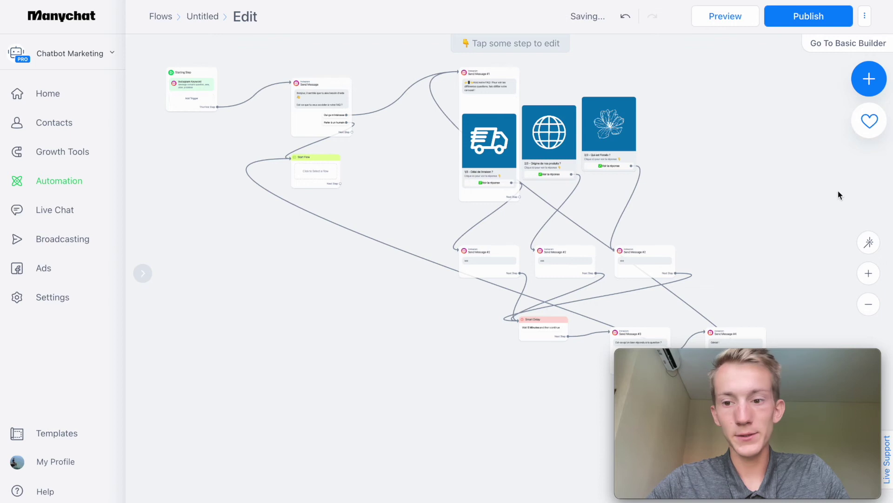
# Step: Redirect the "Oui ça m'intéresse" reply to a new Actions step that adds the tag FAQ, placed level with the opening message
pyautogui.click(861, 276)
pyautogui.moveTo(309, 106); pyautogui.dragTo(428, 347)
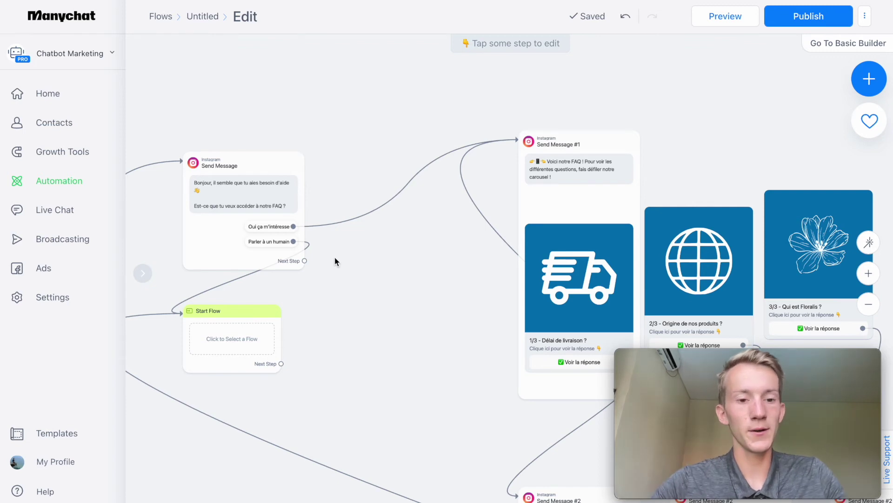
pyautogui.moveTo(294, 226); pyautogui.dragTo(380, 198)
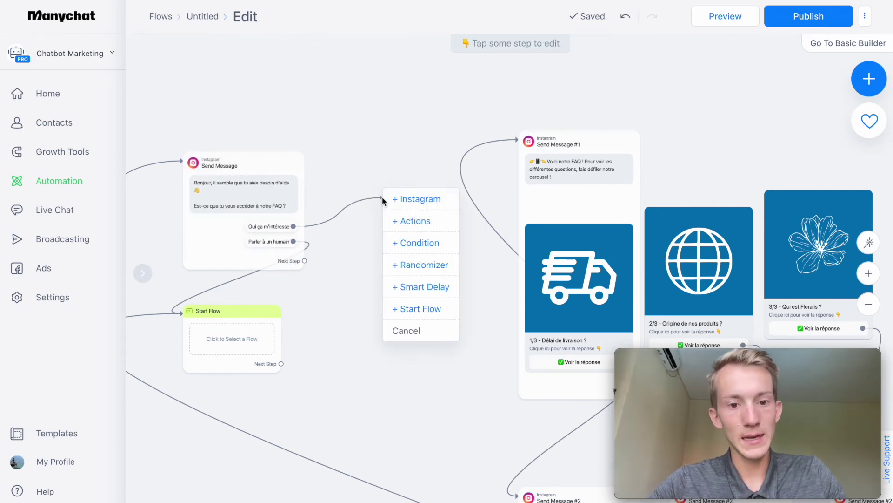
pyautogui.click(419, 225)
pyautogui.click(204, 116)
pyautogui.click(192, 131)
pyautogui.write('FAQ')
pyautogui.click(195, 170)
pyautogui.click(355, 144)
pyautogui.moveTo(431, 206); pyautogui.dragTo(413, 169)
# Step: Copy the "Voici notre FAQ !" intro text from the carousel message and delete that text block from it
pyautogui.click(587, 175)
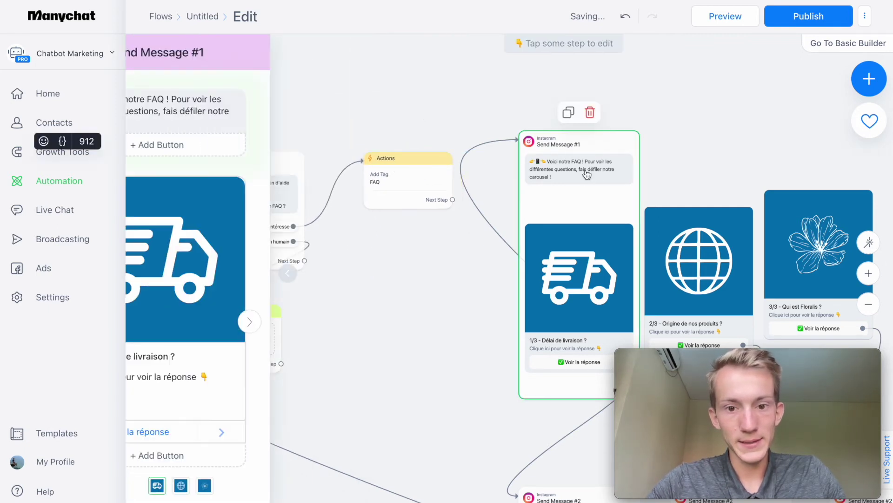
pyautogui.click(195, 123)
pyautogui.moveTo(195, 123); pyautogui.dragTo(154, 100)
pyautogui.click(154, 99)
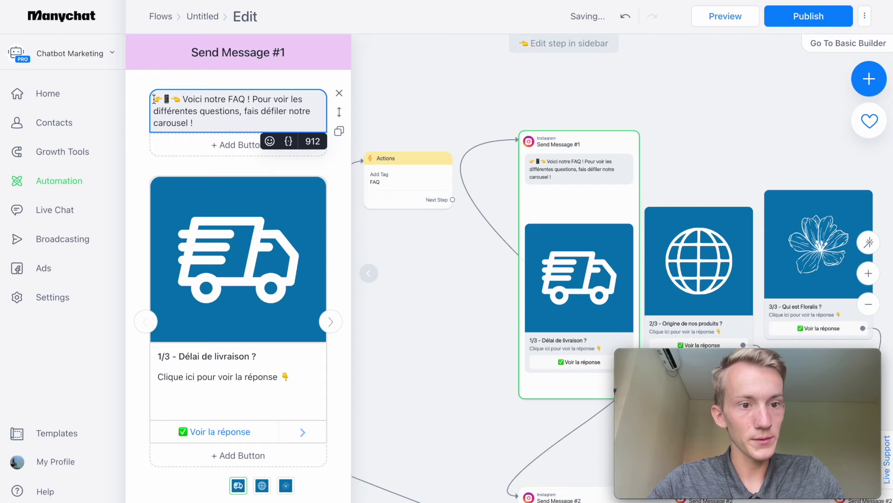
pyautogui.hotkey('ctrl', 'a')
pyautogui.hotkey('ctrl', 'c')
pyautogui.click(339, 93)
pyautogui.click(557, 94)
# Step: Link the Add Tag action to a new Instagram message and paste the copied FAQ intro text into it
pyautogui.moveTo(453, 200); pyautogui.dragTo(508, 93)
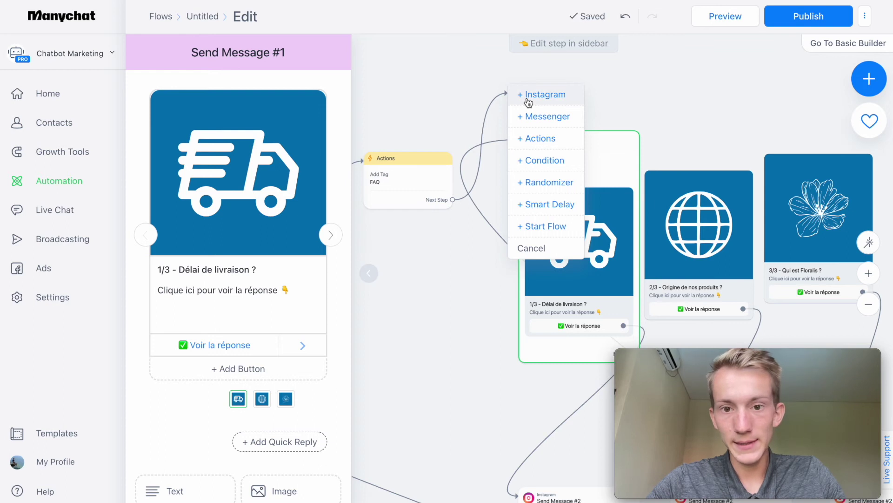
pyautogui.click(528, 100)
pyautogui.click(256, 108)
pyautogui.hotkey('ctrl', 'v')
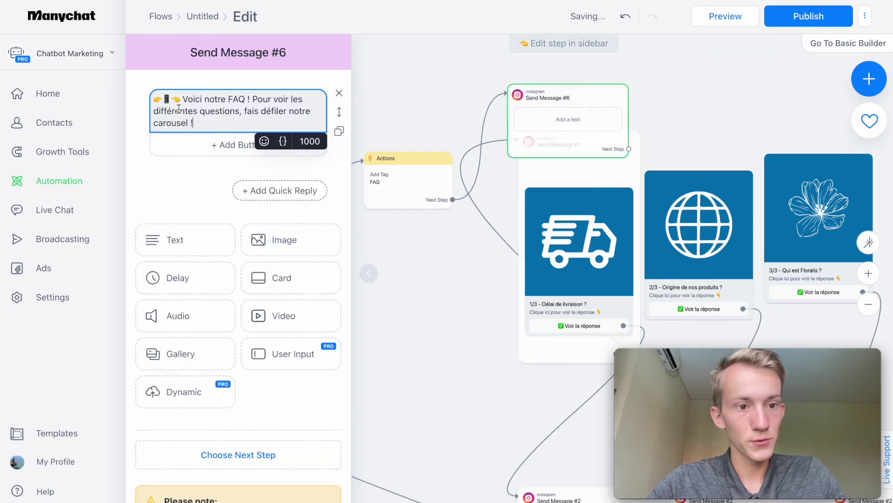
pyautogui.click(635, 93)
# Step: Place the FAQ intro message directly above the carousel message and connect its next step to the carousel
pyautogui.moveTo(590, 123); pyautogui.dragTo(598, 68)
pyautogui.moveTo(641, 101); pyautogui.dragTo(550, 175)
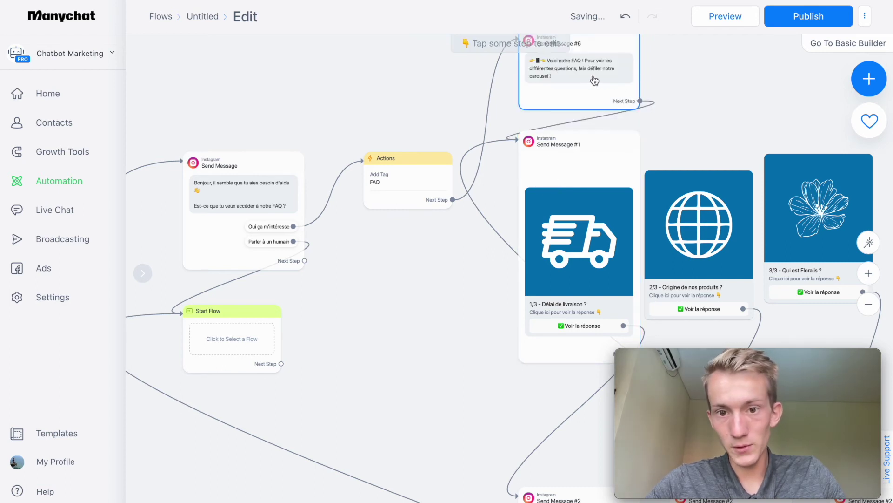
# Step: Shift the Starting Step, opening message and Start Flow blocks together to the left, and raise the Actions block level with the FAQ intro message
pyautogui.moveTo(280, 66); pyautogui.dragTo(534, 103)
pyautogui.moveTo(252, 327); pyautogui.dragTo(560, 139)
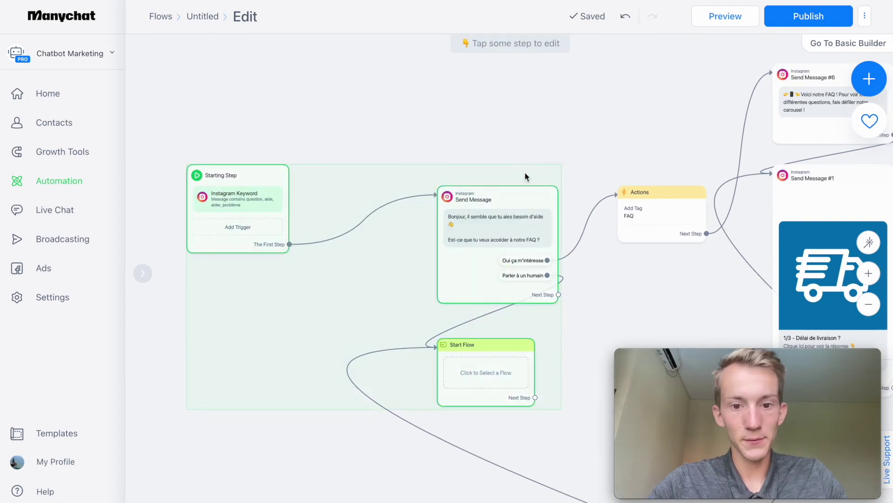
pyautogui.moveTo(515, 224); pyautogui.dragTo(310, 182)
pyautogui.click(640, 282)
pyautogui.moveTo(663, 214); pyautogui.dragTo(656, 90)
# Step: Redirect the "Oui ça m'intéresse" reply to a new Condition step checking that Tag is FAQ, aligned with the opening message
pyautogui.moveTo(684, 160); pyautogui.dragTo(580, 164)
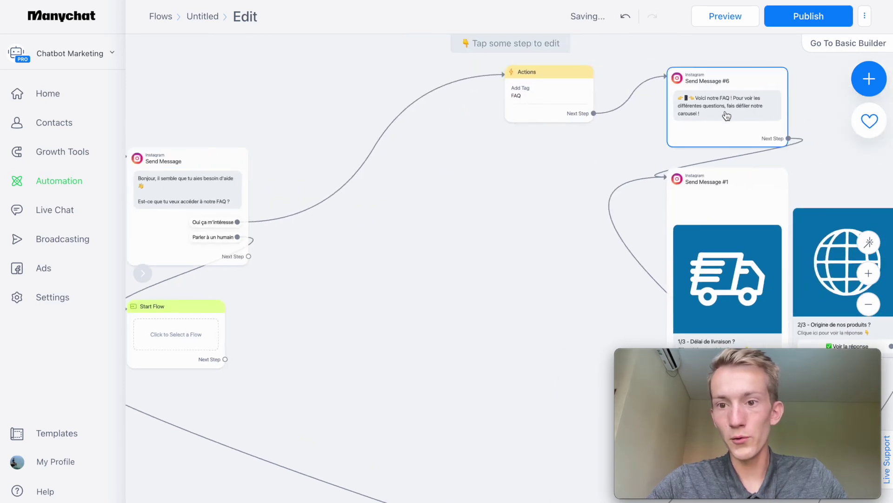
pyautogui.moveTo(470, 197); pyautogui.dragTo(536, 199)
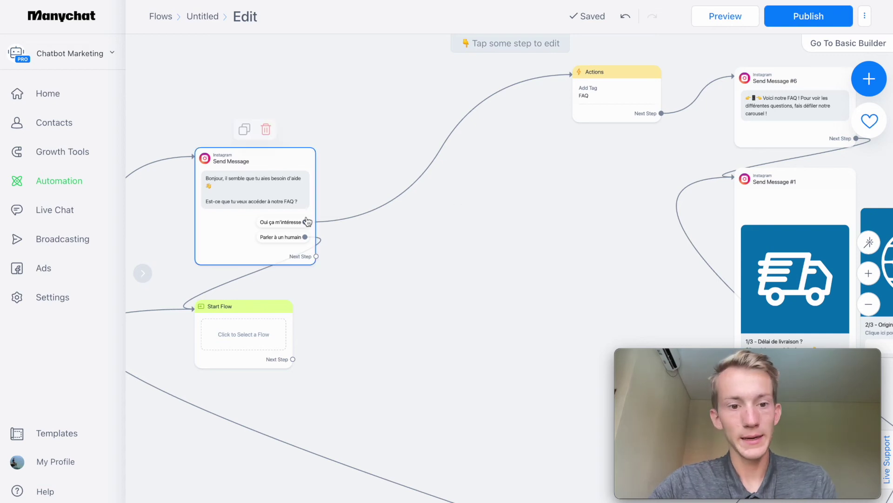
pyautogui.moveTo(305, 222); pyautogui.dragTo(411, 175)
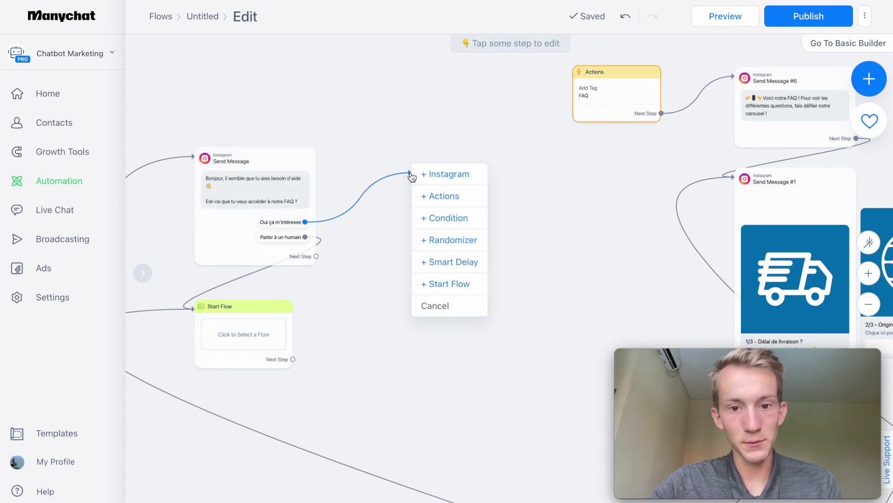
pyautogui.click(448, 217)
pyautogui.click(229, 134)
pyautogui.click(190, 224)
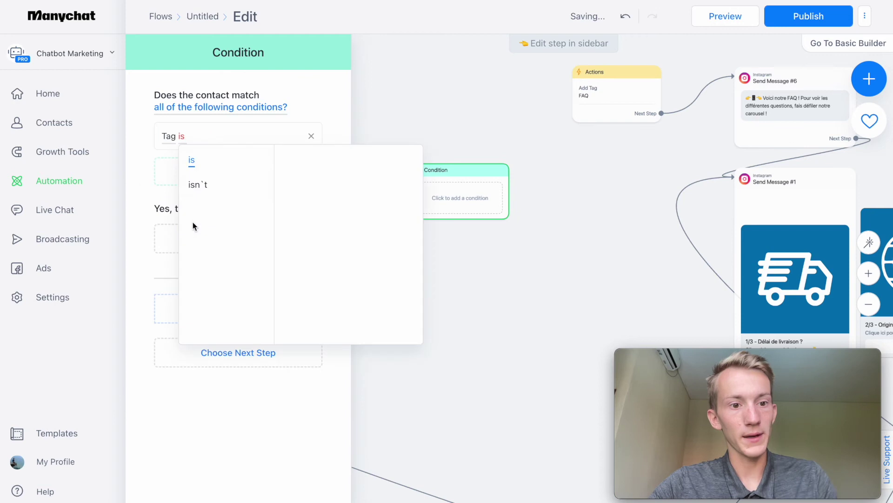
pyautogui.write('faq')
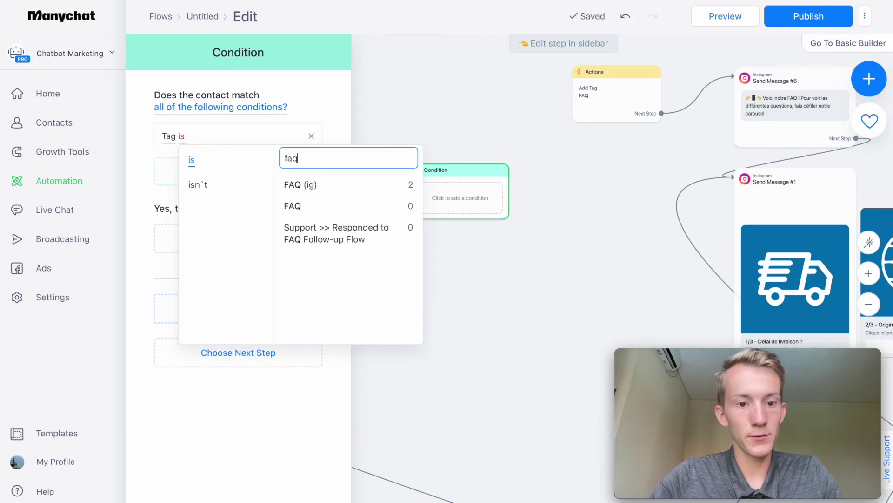
pyautogui.click(311, 207)
pyautogui.click(570, 242)
pyautogui.moveTo(469, 193); pyautogui.dragTo(471, 177)
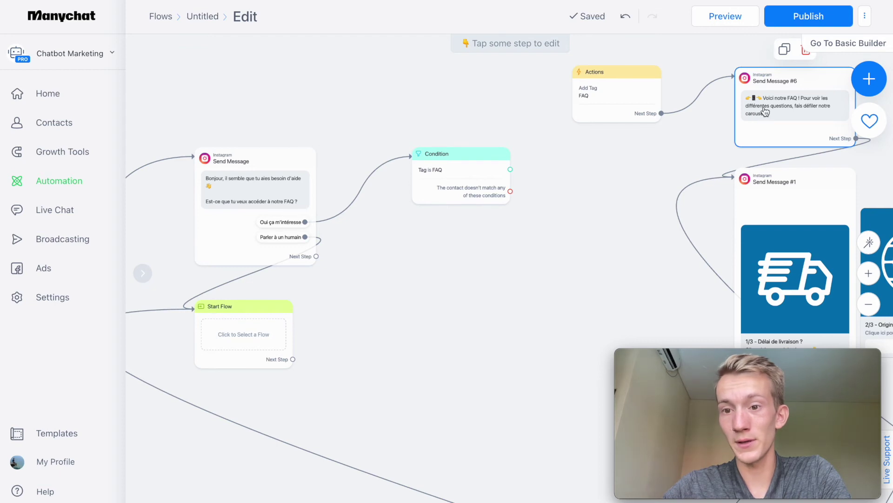
# Step: Duplicate the FAQ intro message, place the copy below the Actions block and replace its text with "Tu es de retour à la FAQ 👇"
pyautogui.click(784, 48)
pyautogui.moveTo(558, 296); pyautogui.dragTo(605, 252)
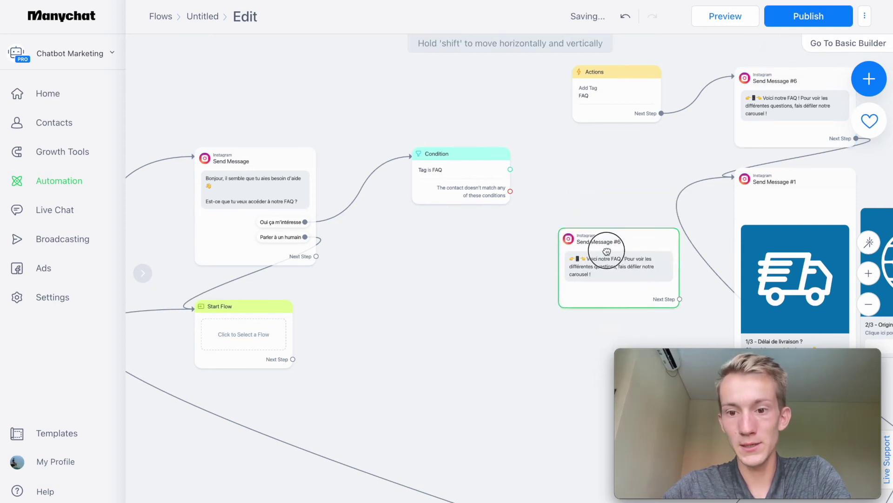
pyautogui.click(606, 257)
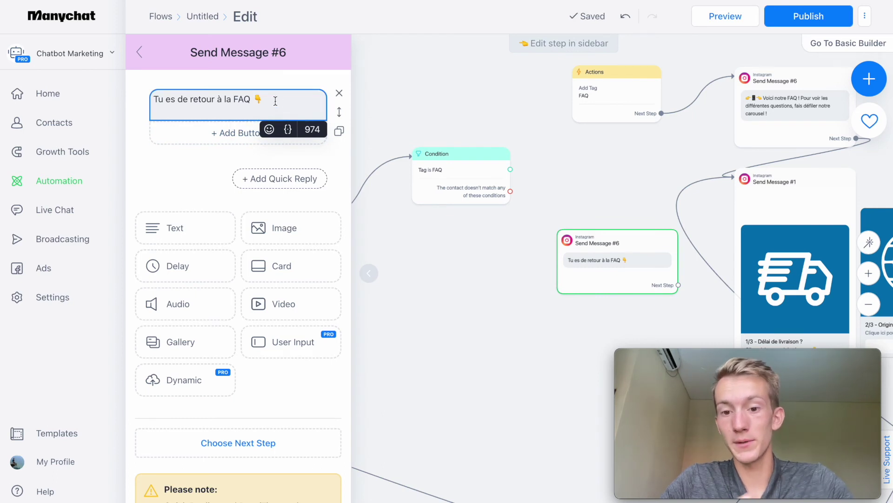
pyautogui.click(505, 269)
# Step: Connect the condition's matching output to the "Tu es de retour à la FAQ" message and its non-matching output to the Add Tag action
pyautogui.moveTo(504, 269); pyautogui.dragTo(409, 289)
pyautogui.moveTo(379, 217)
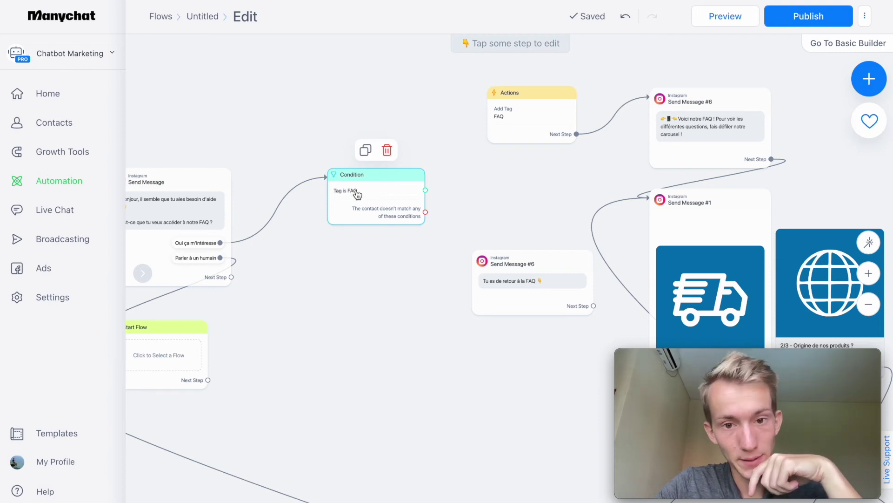
pyautogui.click(426, 190)
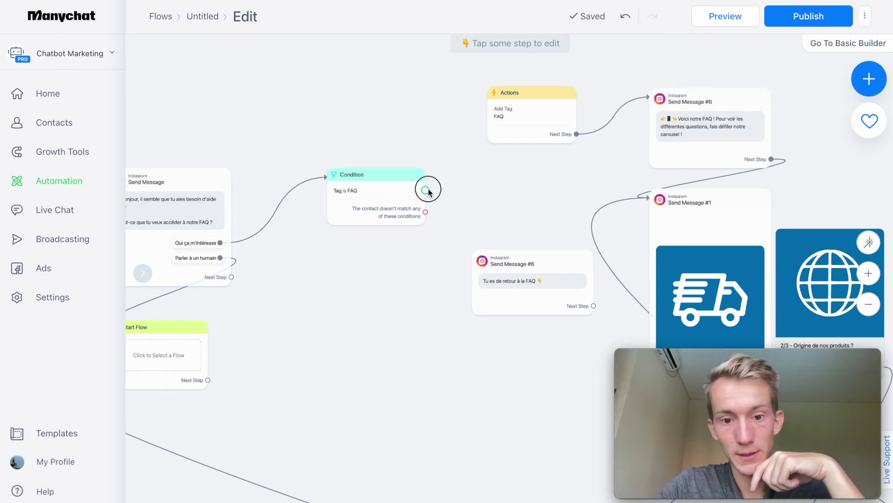
pyautogui.click(512, 266)
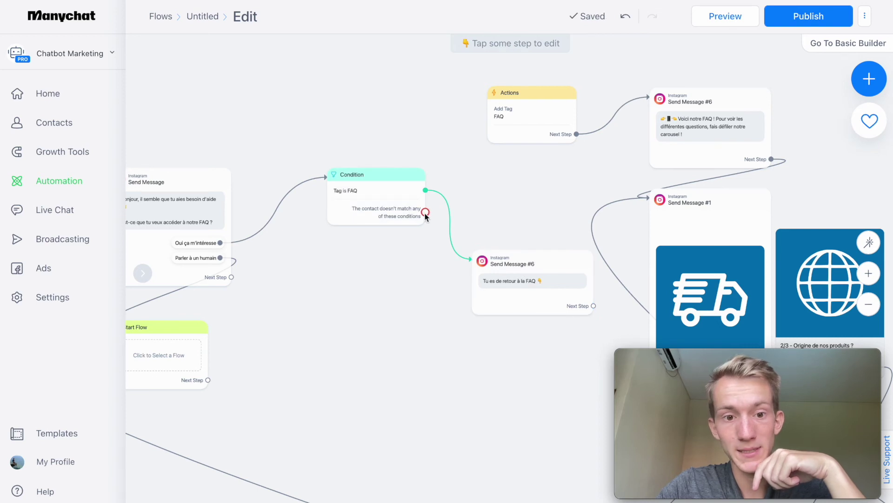
pyautogui.moveTo(363, 223)
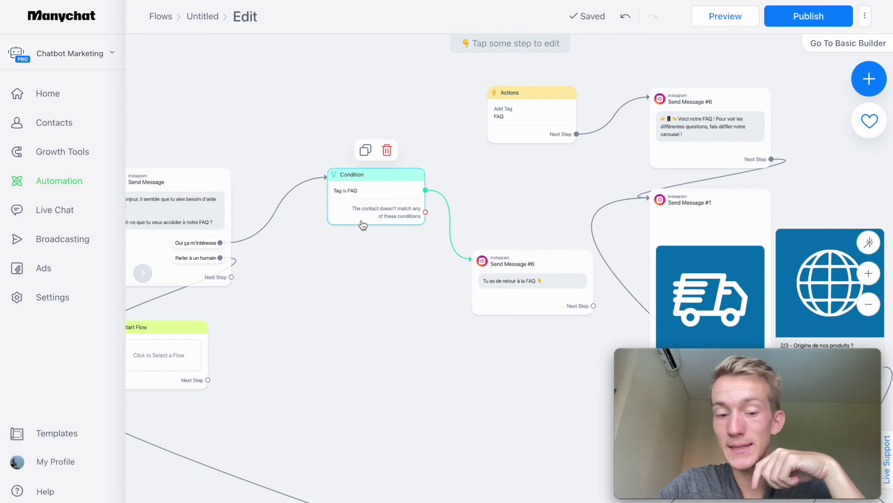
pyautogui.click(425, 212)
pyautogui.click(532, 111)
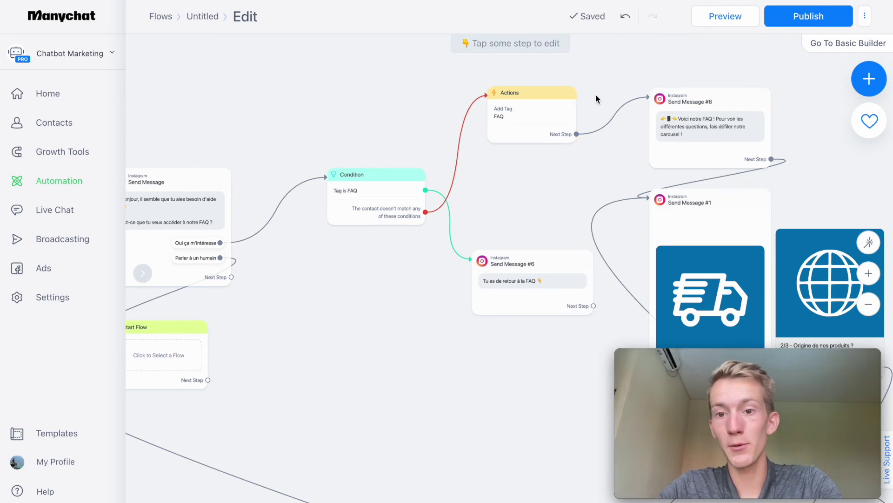
# Step: Connect the "Tu es de retour à la FAQ" message to the carousel message and move it slightly higher
pyautogui.moveTo(715, 165)
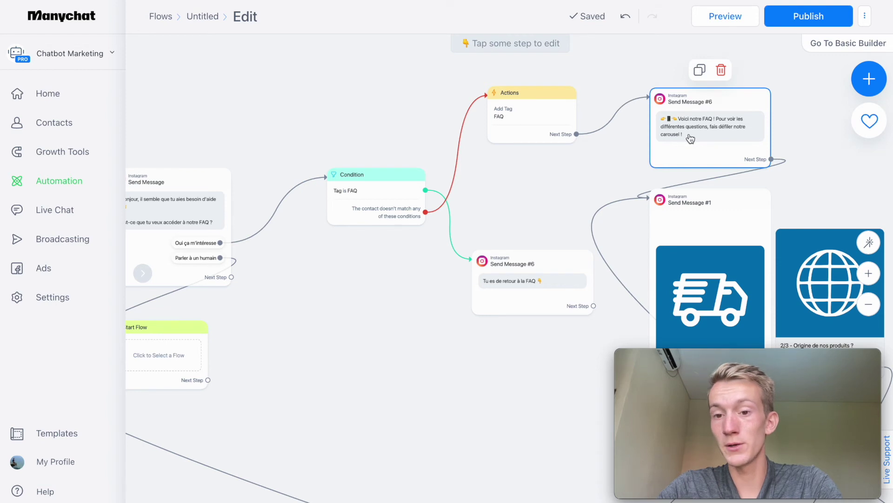
pyautogui.click(593, 306)
pyautogui.click(684, 224)
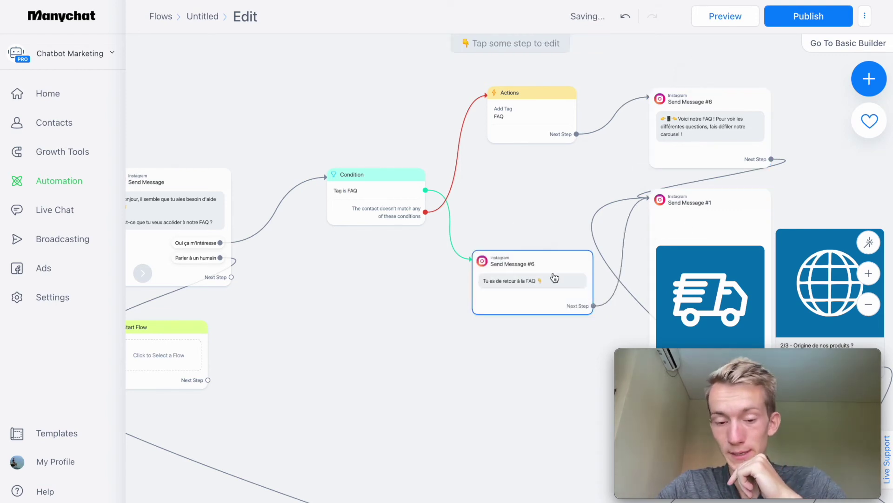
pyautogui.moveTo(558, 278); pyautogui.dragTo(553, 256)
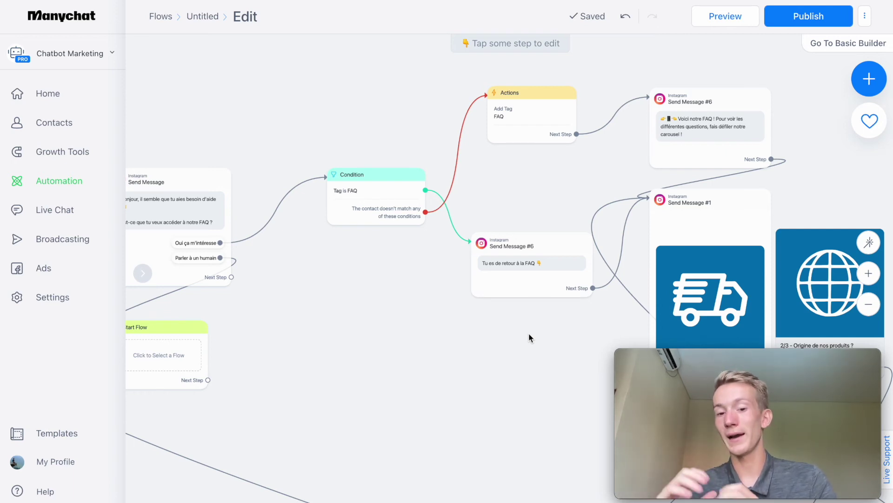
# Step: Try to publish the flow
pyautogui.scroll(-5, 528, 333)
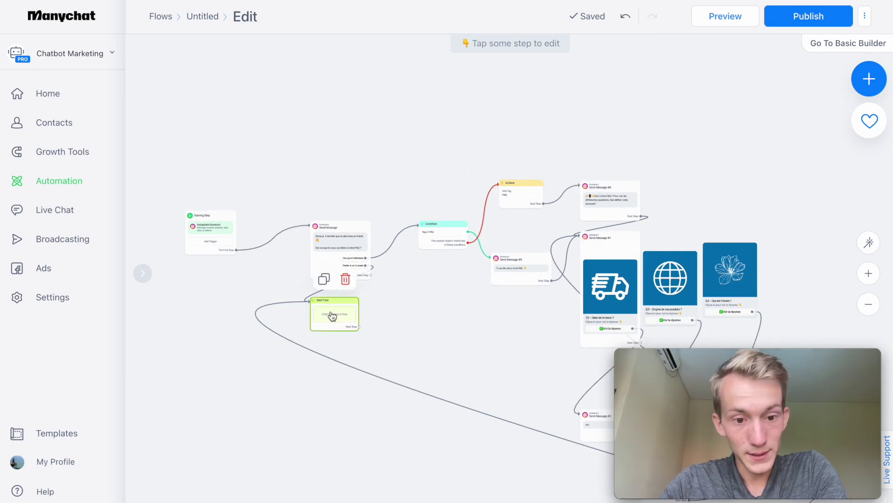
pyautogui.moveTo(484, 352); pyautogui.dragTo(607, 327)
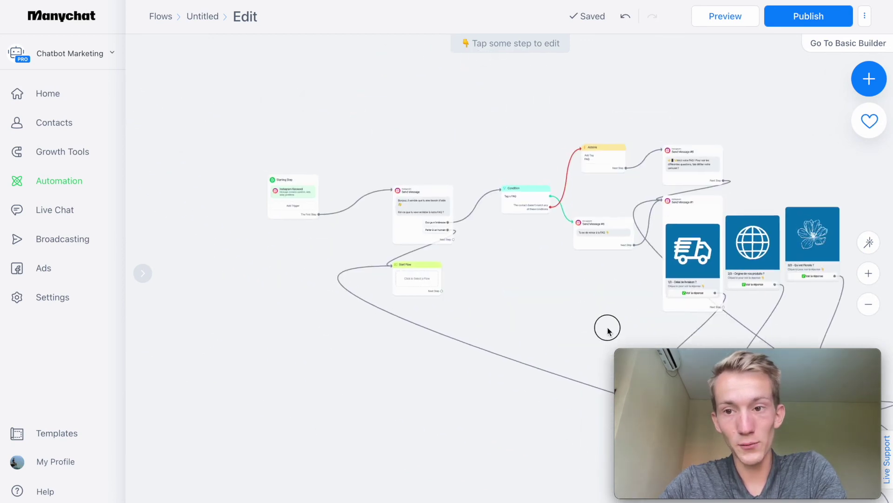
pyautogui.click(816, 17)
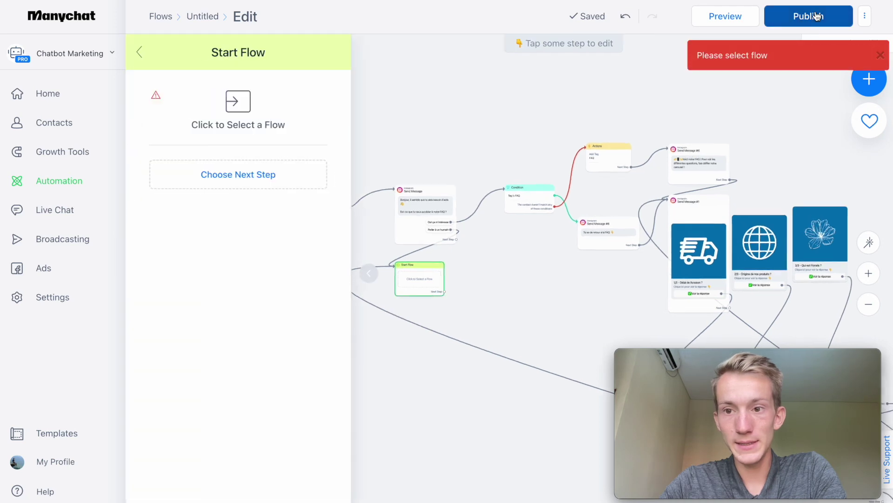
pyautogui.click(869, 305)
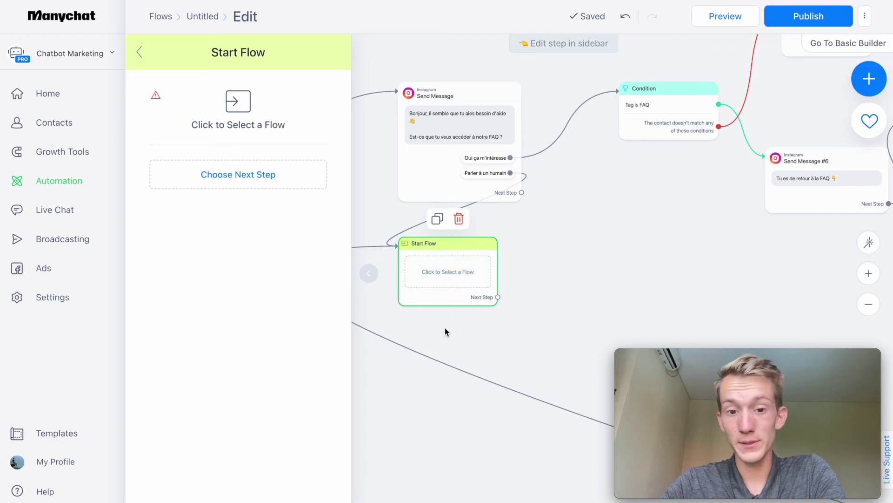
# Step: Return to the flows list and create a new flow from scratch named "humain"
pyautogui.click(162, 21)
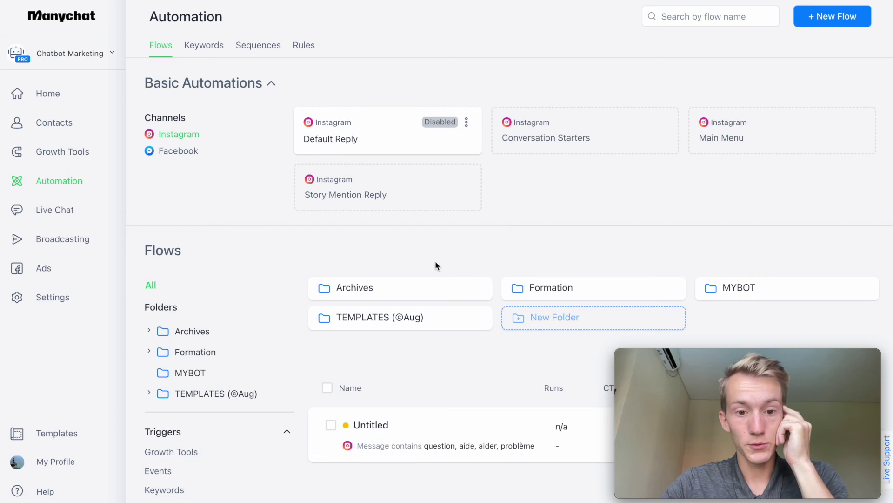
pyautogui.click(818, 25)
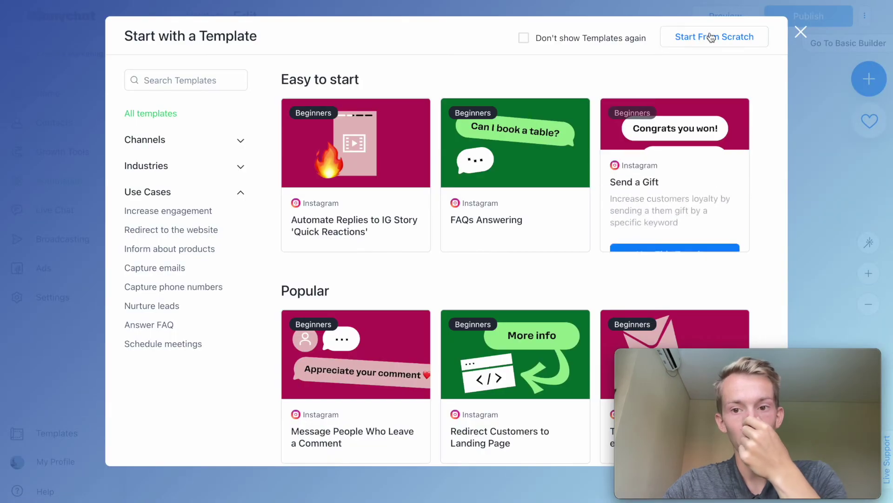
pyautogui.click(712, 36)
pyautogui.moveTo(393, 68); pyautogui.dragTo(321, 71)
pyautogui.write('humain')
pyautogui.click(509, 107)
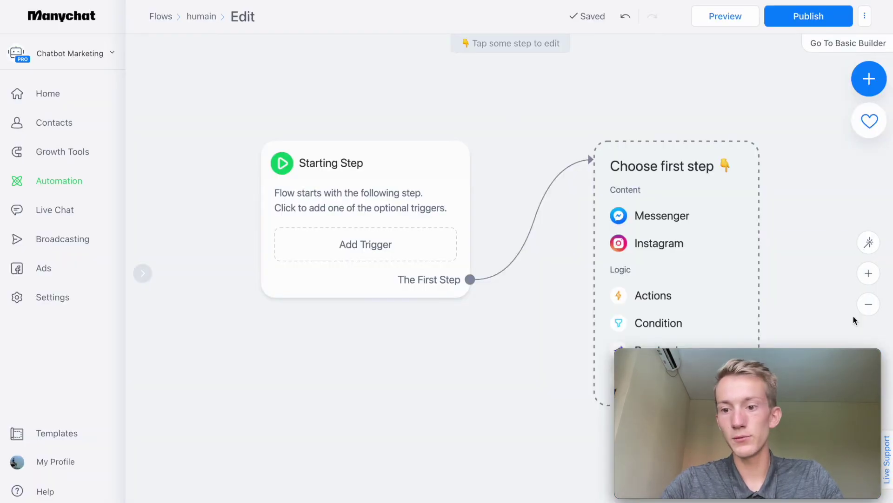
# Step: Make an Instagram message the first step, add a User Input block to it and remove its empty text block
pyautogui.click(867, 307)
pyautogui.click(442, 259)
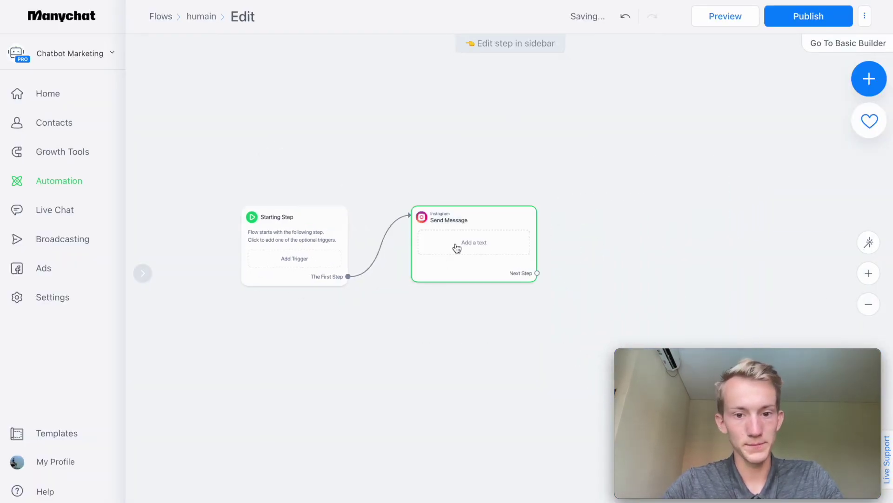
pyautogui.click(462, 235)
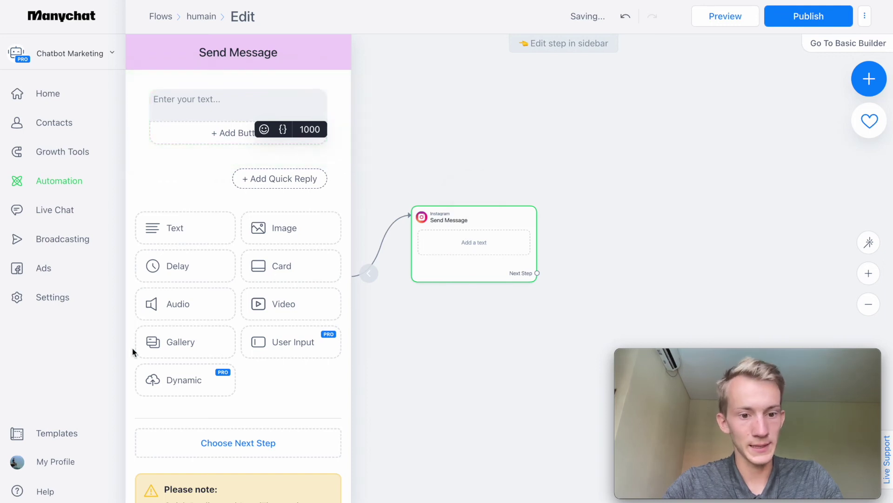
pyautogui.click(280, 353)
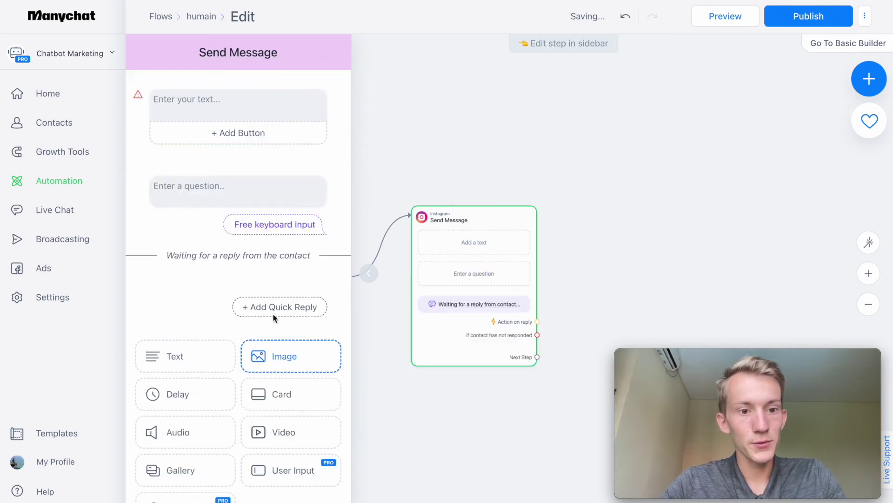
pyautogui.click(339, 95)
# Step: Enter "Écris ta question ci-dessous 👇" as the question of the User Input block
pyautogui.click(251, 110)
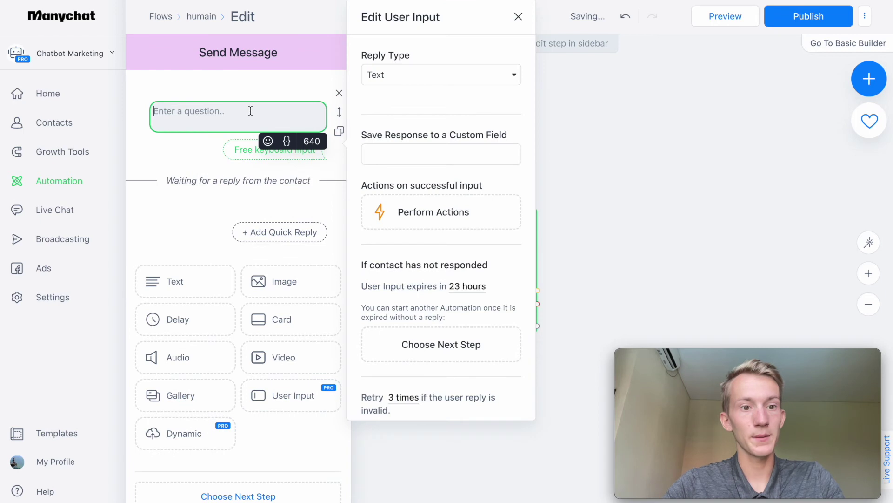
pyautogui.write('Écris ta qu')
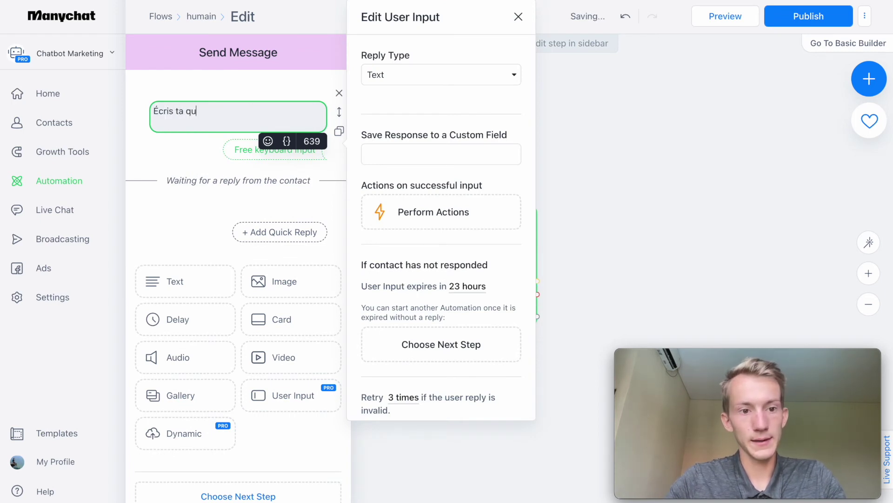
pyautogui.write('estion ci-dessous')
pyautogui.press('ctrl+super+space')
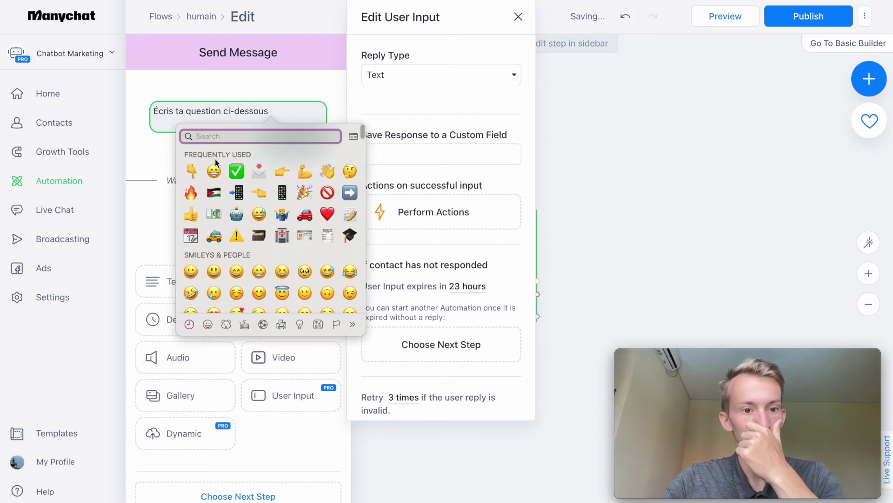
pyautogui.click(190, 172)
# Step: Keep the reply type as Text and save the response to the custom field "Support > Dernière question"
pyautogui.click(389, 72)
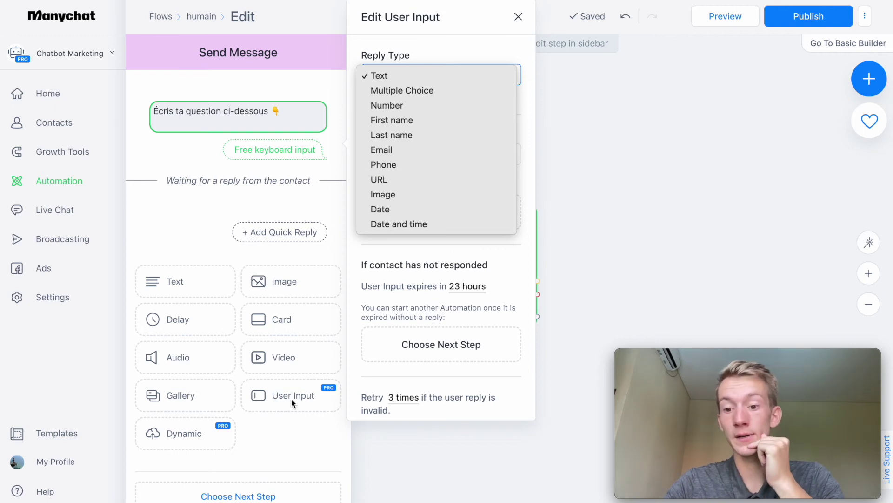
pyautogui.click(422, 31)
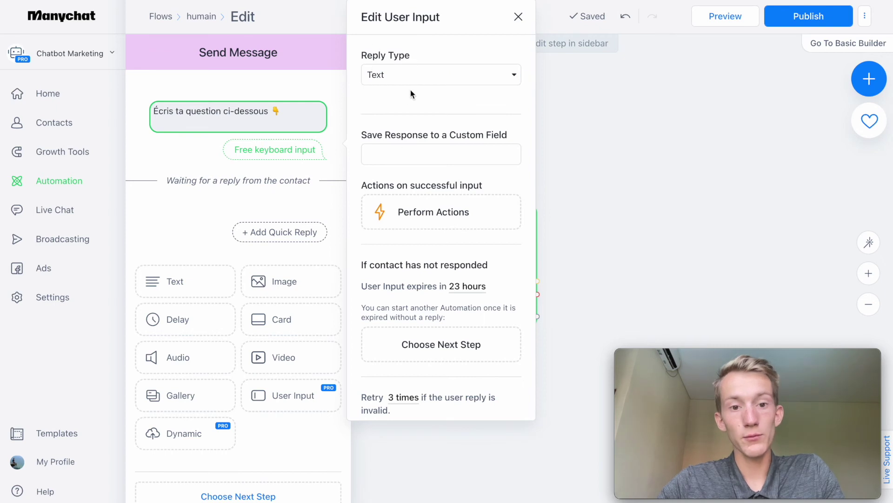
pyautogui.click(401, 159)
pyautogui.write('suppor')
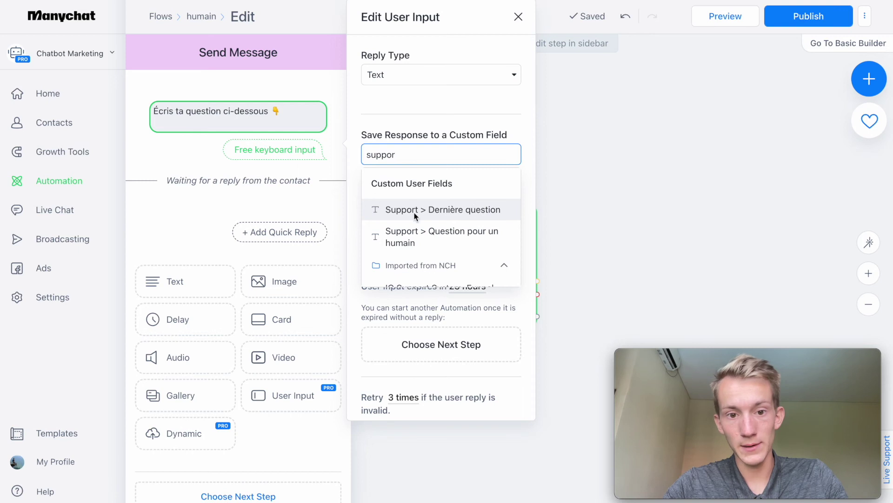
pyautogui.click(452, 214)
pyautogui.click(420, 126)
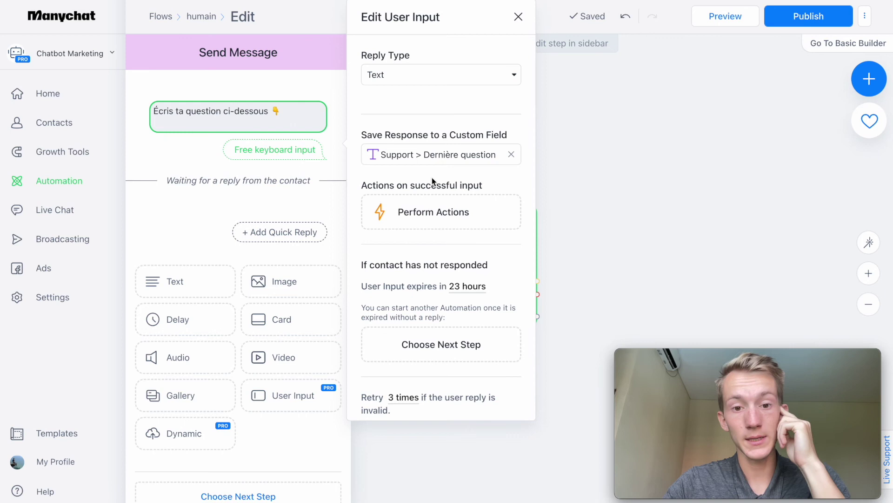
# Step: Add a second Instagram message connected to the next-step output of the question message
pyautogui.click(622, 205)
pyautogui.moveTo(638, 253); pyautogui.dragTo(535, 238)
pyautogui.moveTo(434, 302); pyautogui.dragTo(581, 242)
pyautogui.click(607, 242)
pyautogui.click(213, 102)
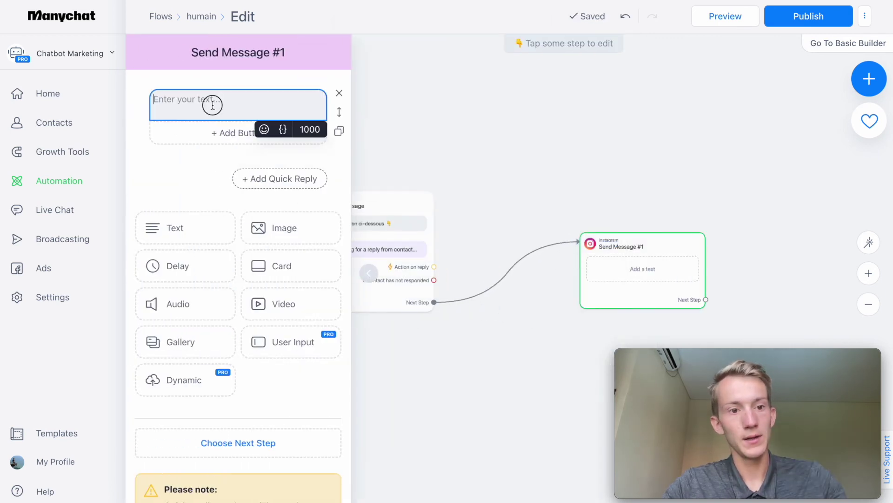
pyautogui.write('Imer')
pyautogui.press('BackSpace')
pyautogui.press('BackSpace')
pyautogui.press('BackSpace')
pyautogui.press('BackSpace')
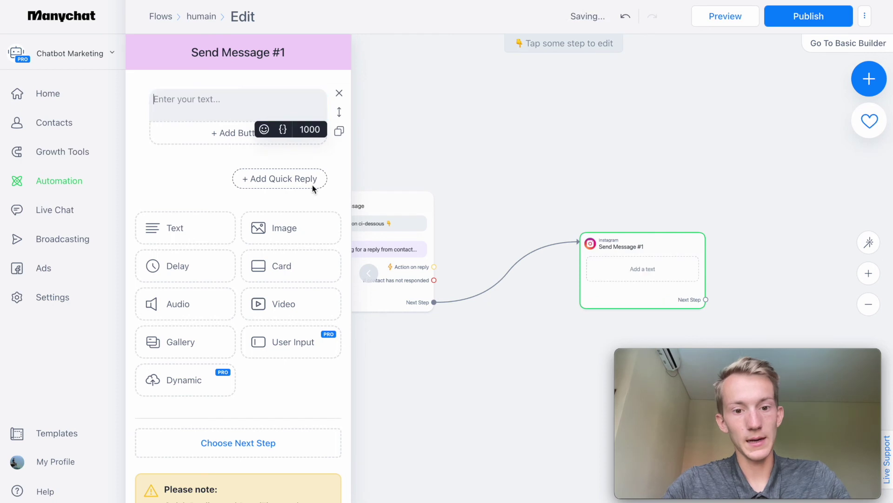
# Step: Review the User Input settings of the question message and close them
pyautogui.click(426, 308)
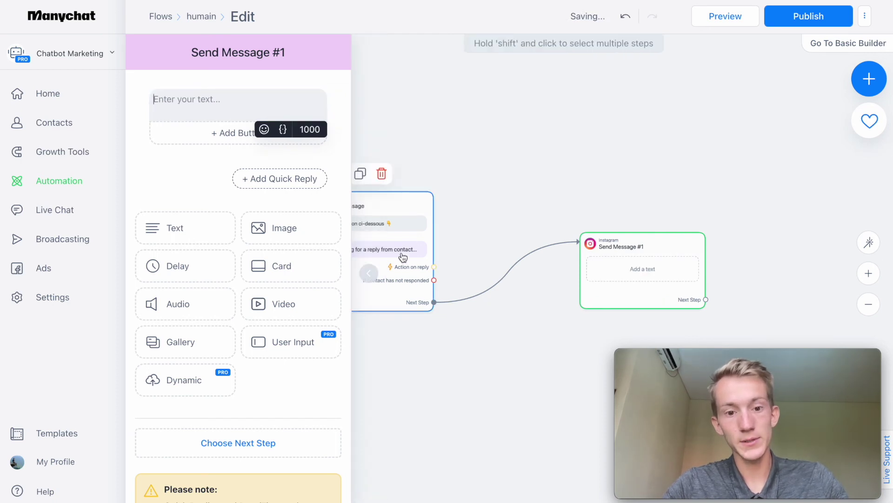
pyautogui.click(476, 193)
pyautogui.click(414, 221)
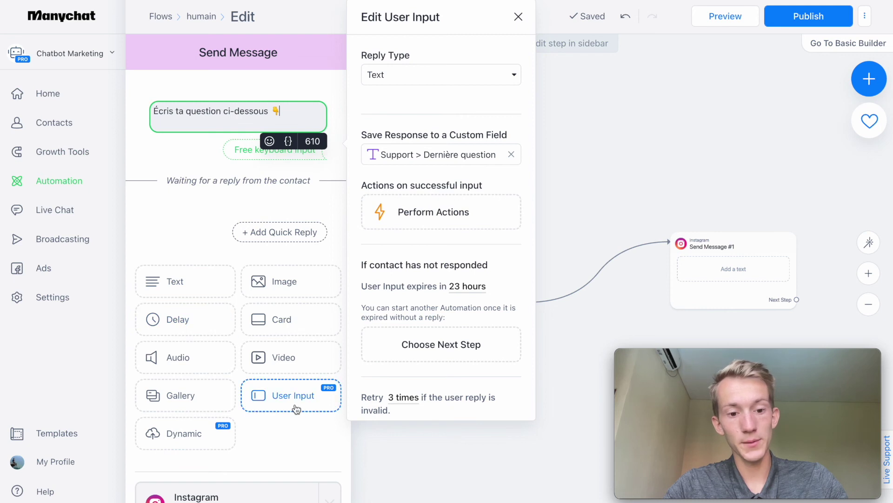
pyautogui.click(428, 298)
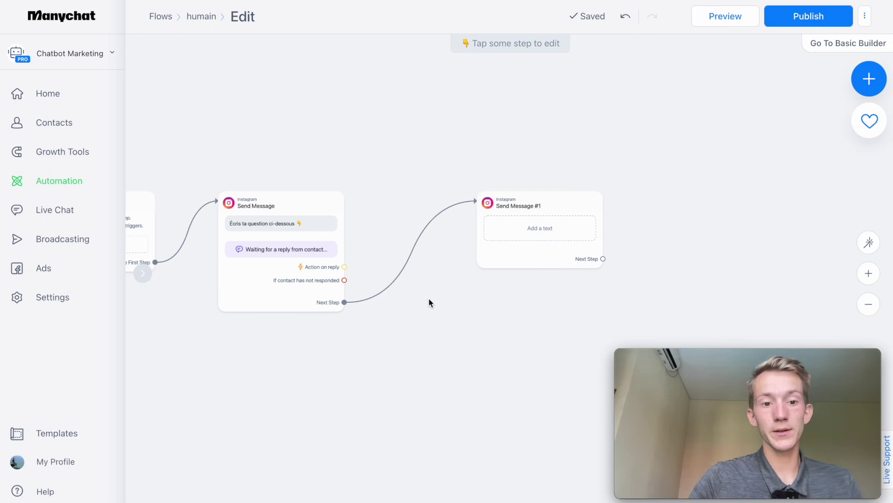
# Step: Write "merci de nous avoir contacté" in the second message and move it farther from the question message
pyautogui.click(574, 227)
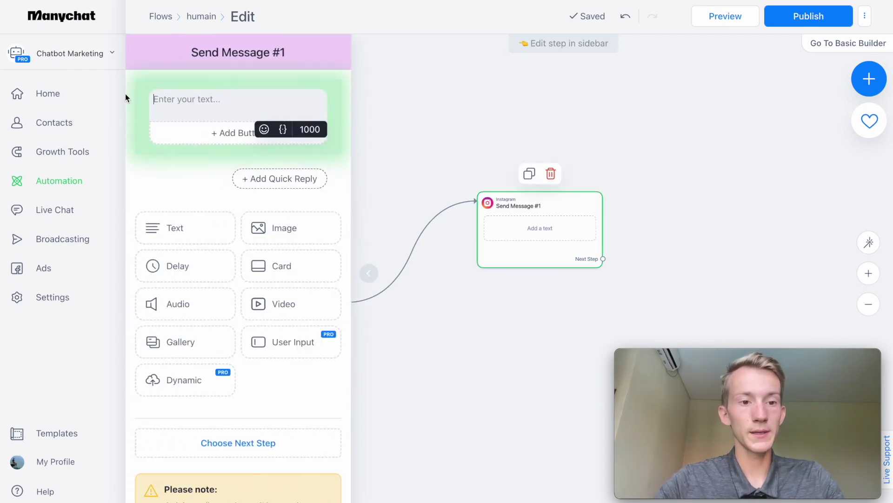
pyautogui.write('merci de nous avoir contacté')
pyautogui.click(506, 123)
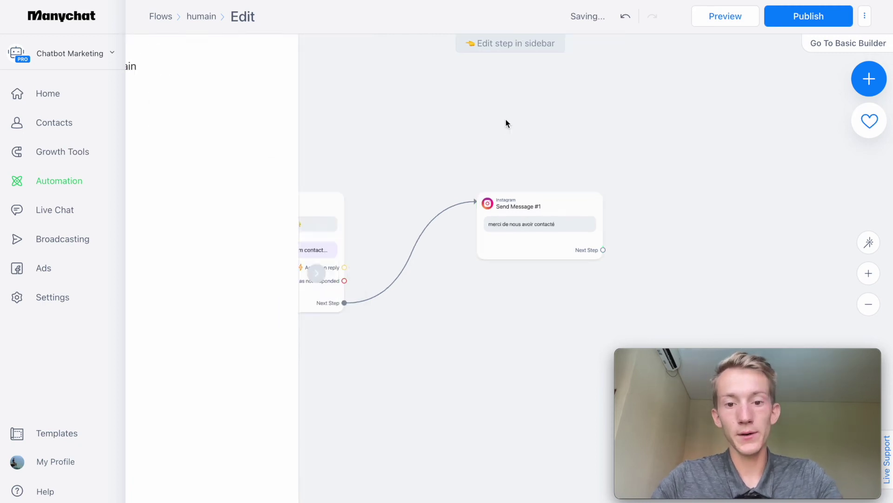
pyautogui.moveTo(499, 230); pyautogui.dragTo(578, 230)
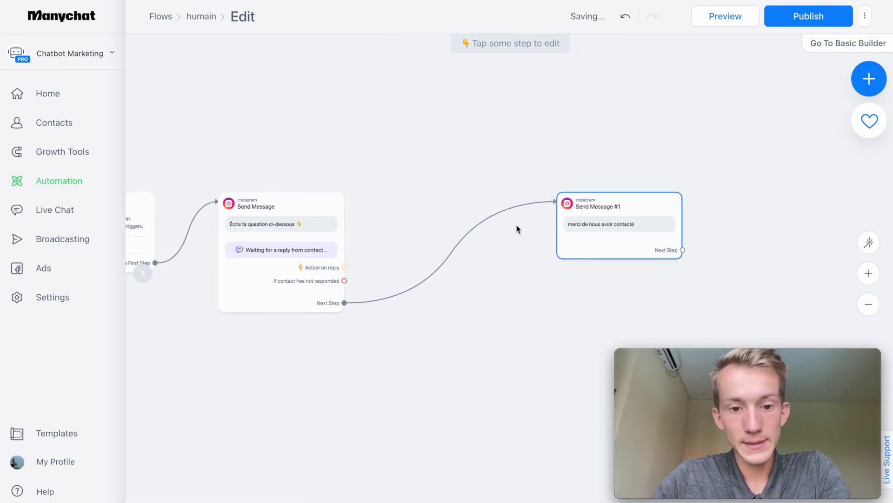
# Step: Attach an Actions step with Notify Assignees to the question's action-on-reply output and move it slightly higher
pyautogui.moveTo(344, 268); pyautogui.dragTo(423, 188)
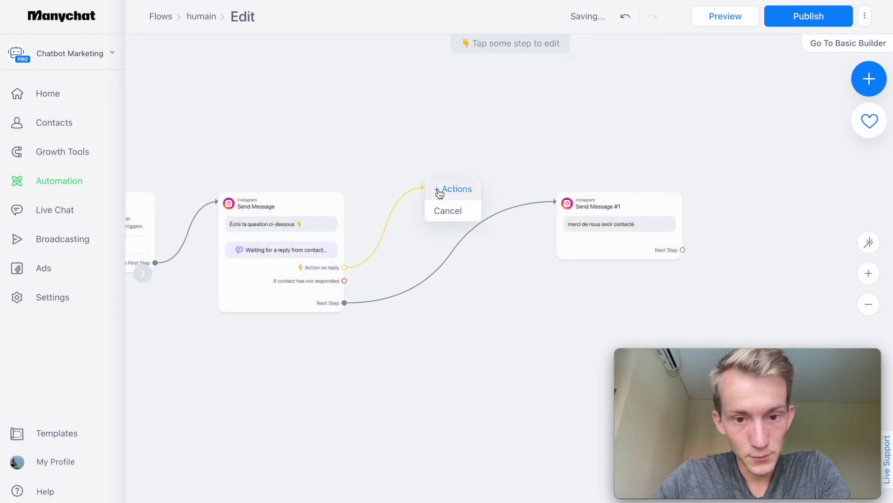
pyautogui.click(439, 192)
pyautogui.click(221, 108)
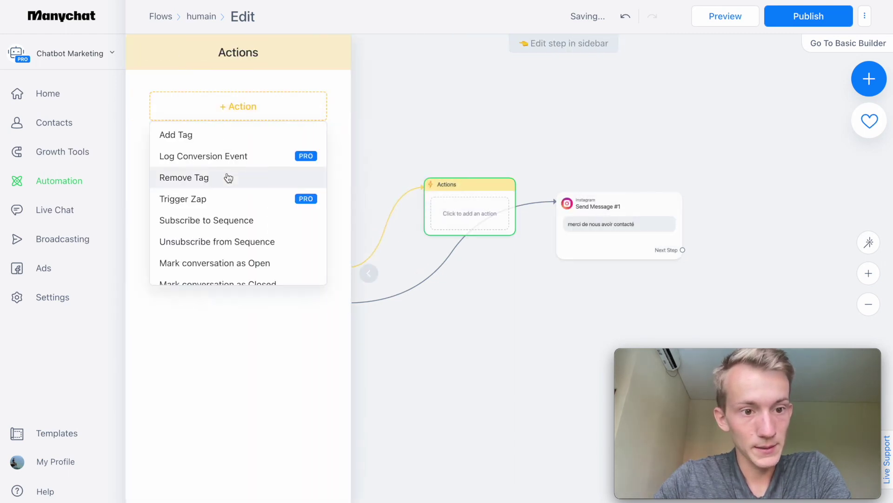
pyautogui.scroll(-3, 228, 178)
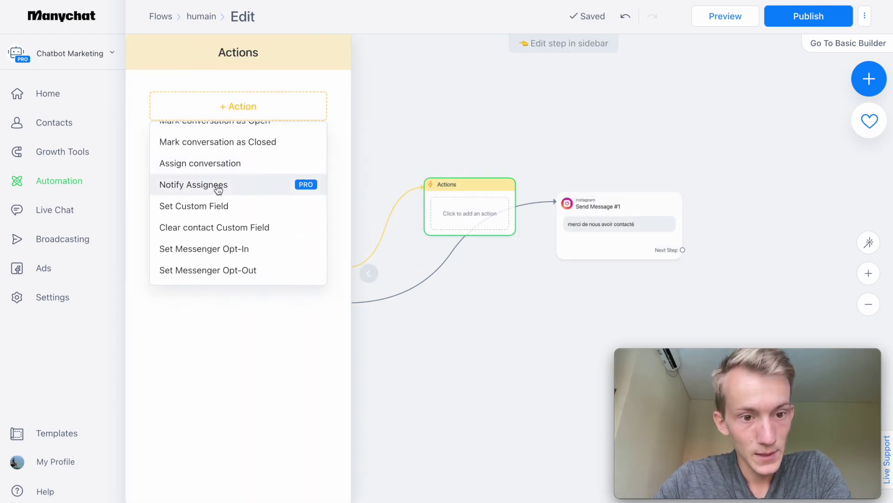
pyautogui.click(217, 185)
pyautogui.moveTo(444, 191); pyautogui.dragTo(435, 168)
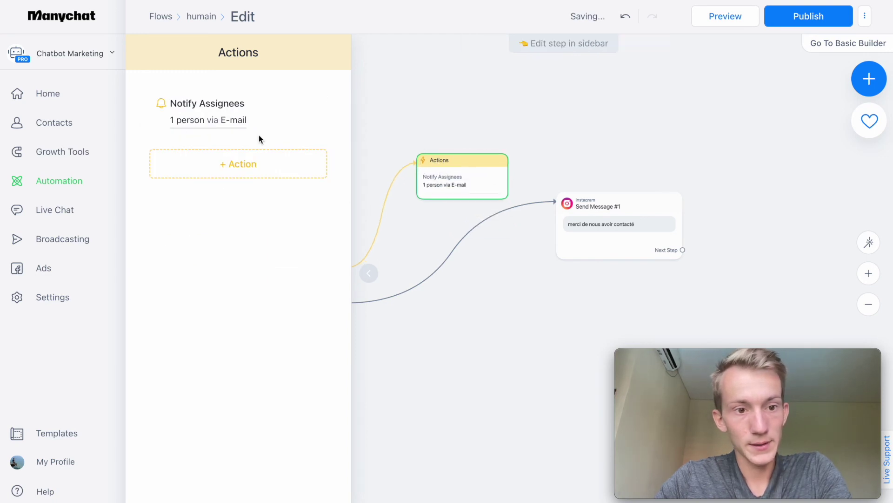
# Step: Change the notification text after Full Name to "a posé une question", followed below by the quoted "Support > Dernière question" field
pyautogui.click(230, 123)
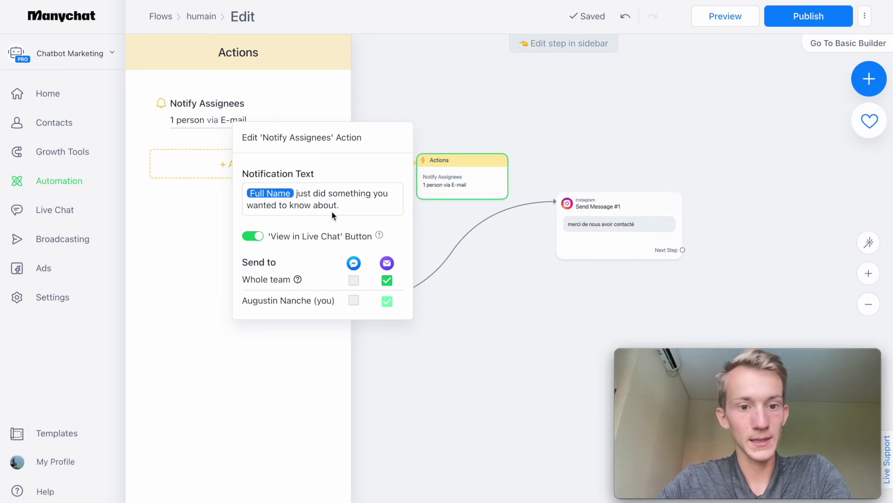
pyautogui.moveTo(347, 202); pyautogui.dragTo(300, 198)
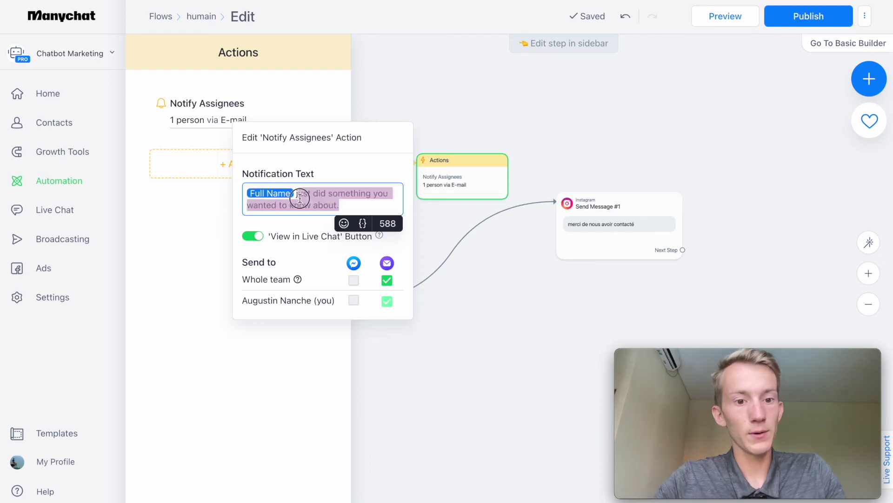
pyautogui.press('BackSpace')
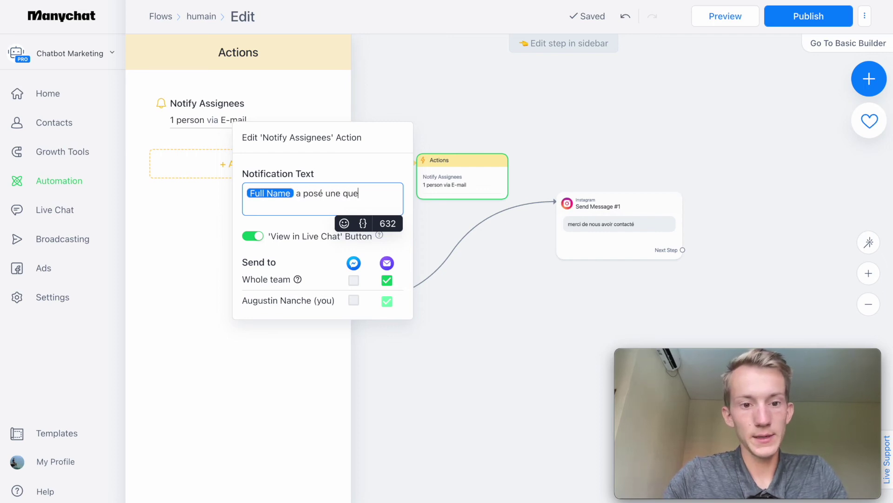
pyautogui.press('Return')
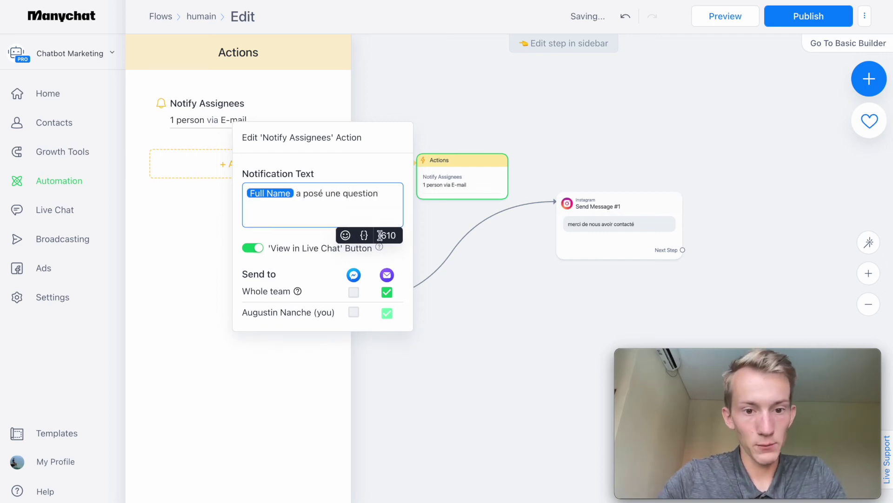
pyautogui.click(365, 236)
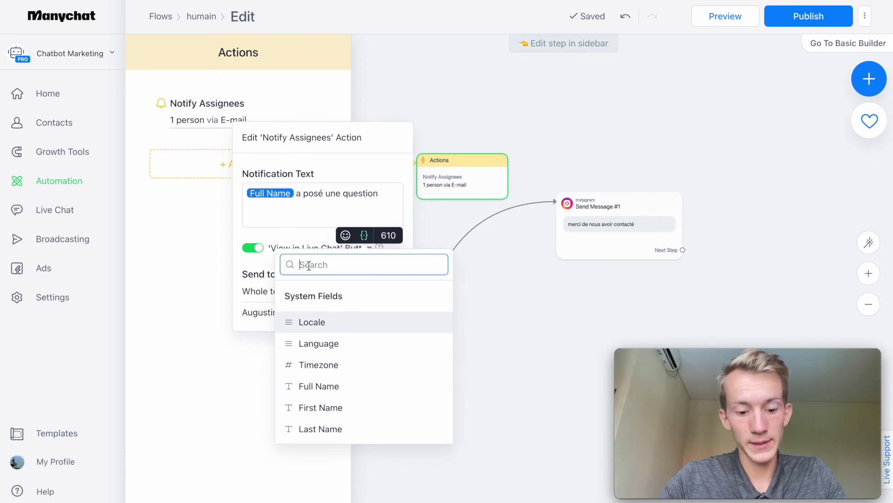
pyautogui.write('suppo')
pyautogui.click(345, 322)
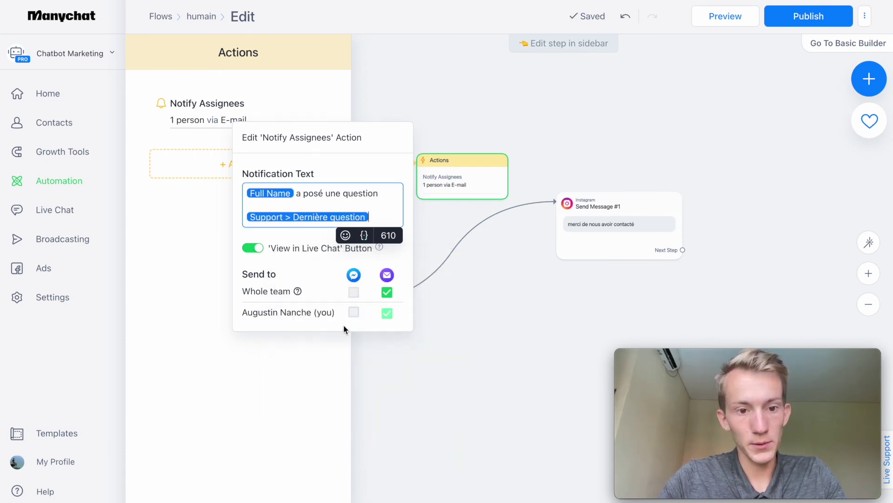
pyautogui.write('"')
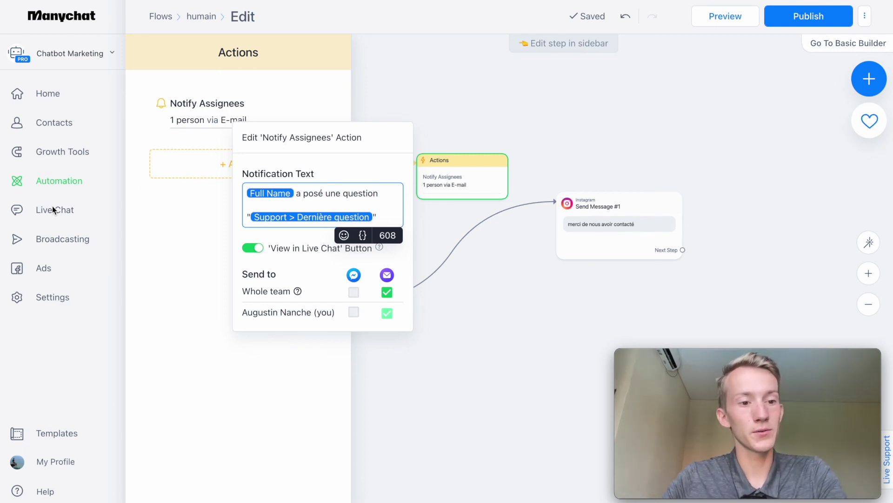
# Step: Close the notification settings and publish the "humain" flow
pyautogui.click(591, 146)
pyautogui.click(590, 147)
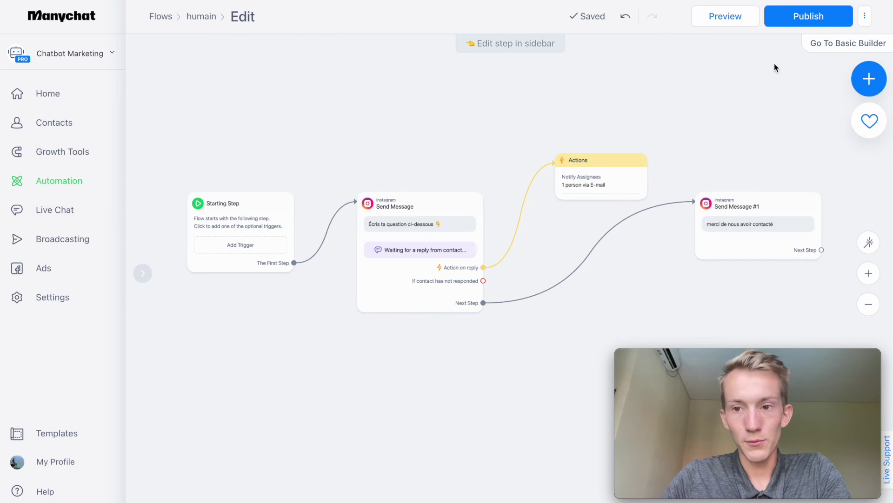
pyautogui.click(782, 16)
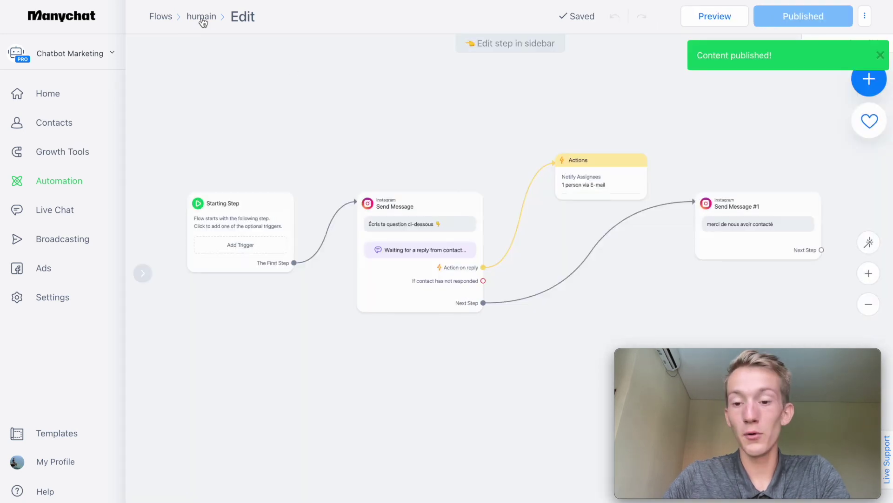
# Step: Review the question's User Input settings and the Notify Assignees action in the published flow
pyautogui.moveTo(583, 254)
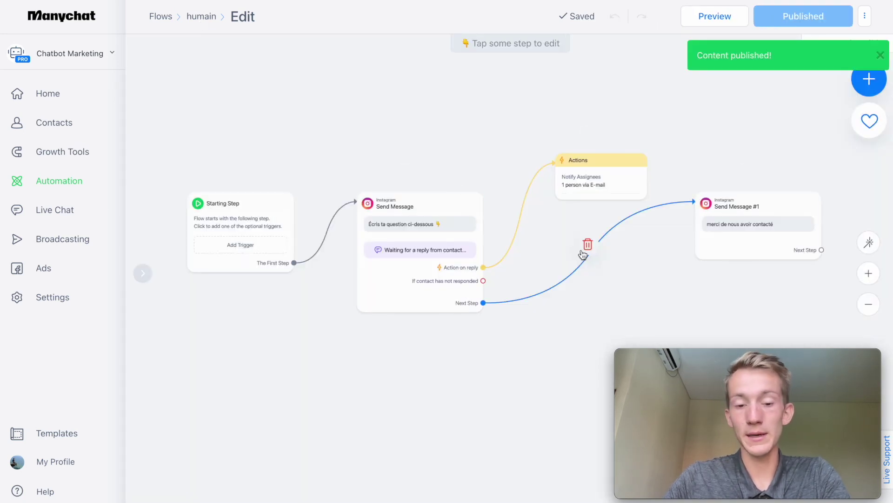
pyautogui.moveTo(384, 251)
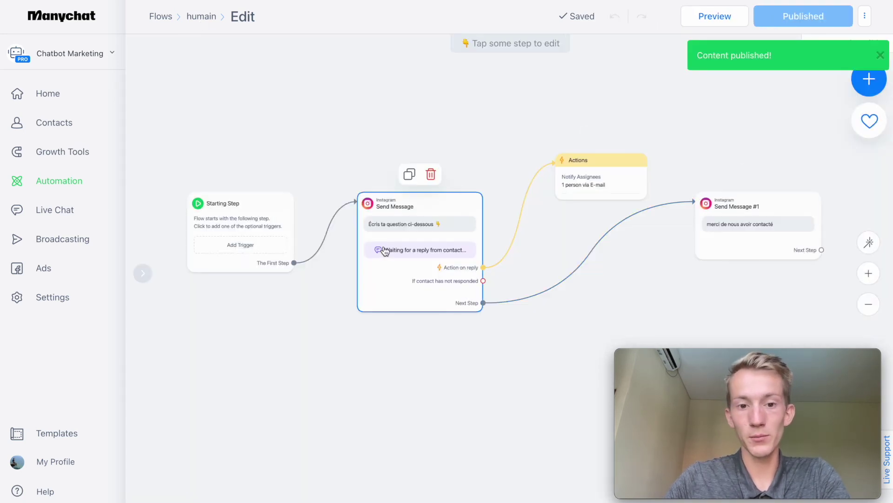
pyautogui.click(416, 248)
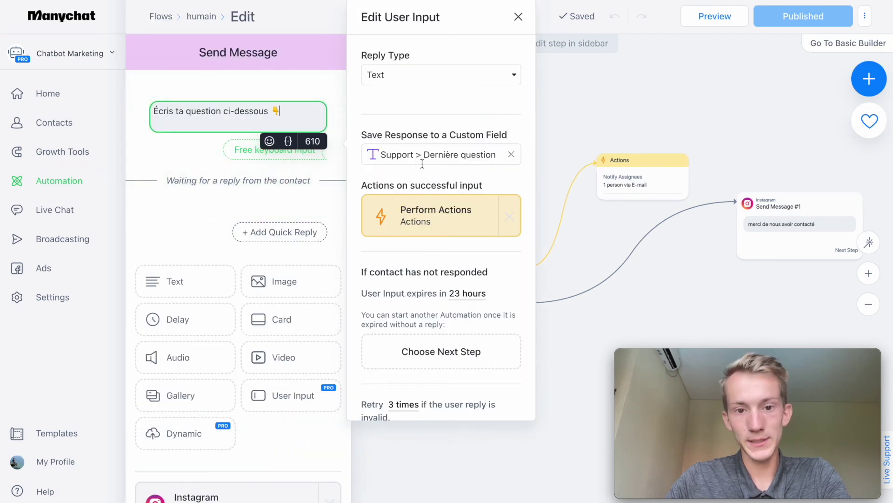
pyautogui.click(664, 134)
pyautogui.click(638, 169)
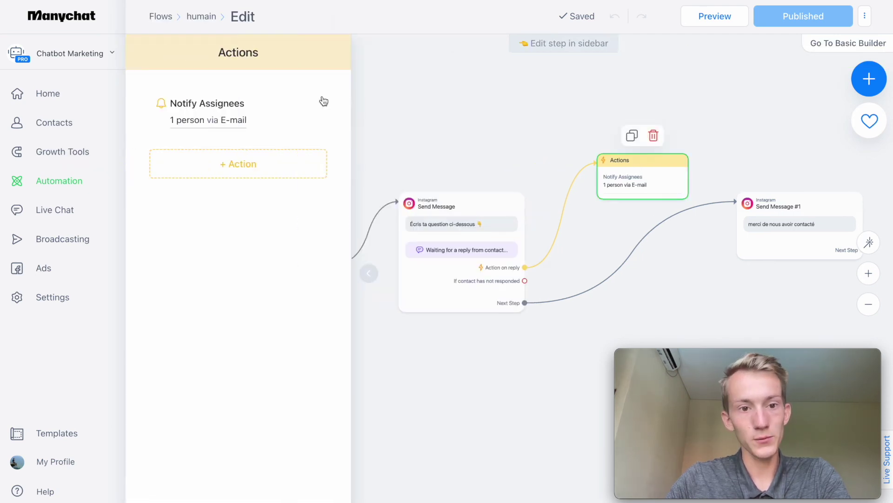
# Step: Check the thank-you message in the "humain" flow, return to the flow list and open the Untitled FAQ flow
pyautogui.click(816, 225)
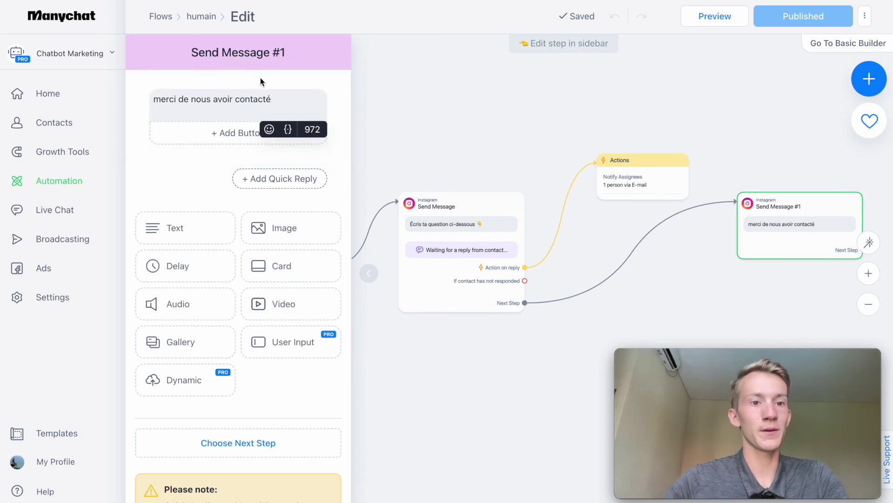
pyautogui.click(154, 17)
pyautogui.scroll(-2, 460, 339)
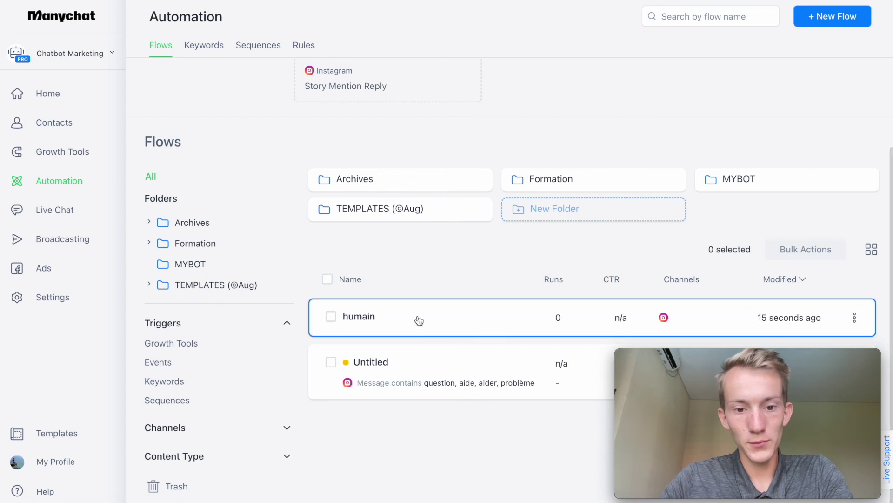
pyautogui.click(417, 376)
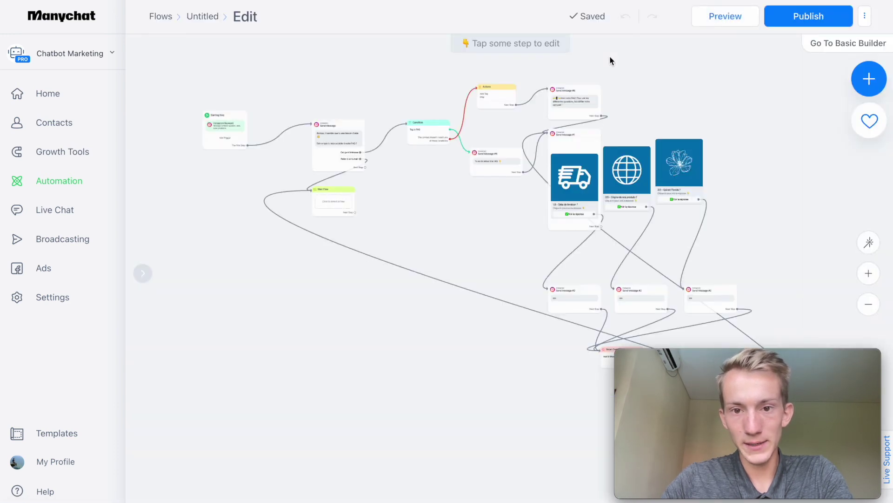
# Step: Set the "humain" flow as the target of the empty Start Flow step
pyautogui.click(341, 204)
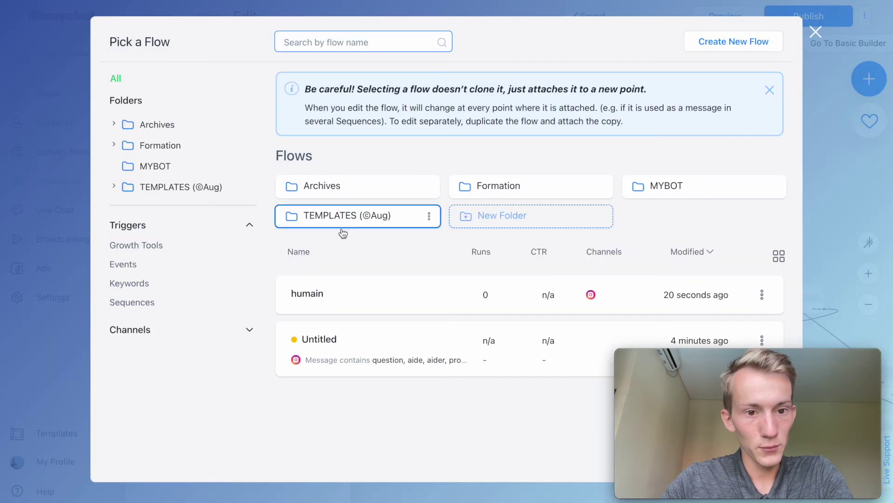
pyautogui.click(337, 304)
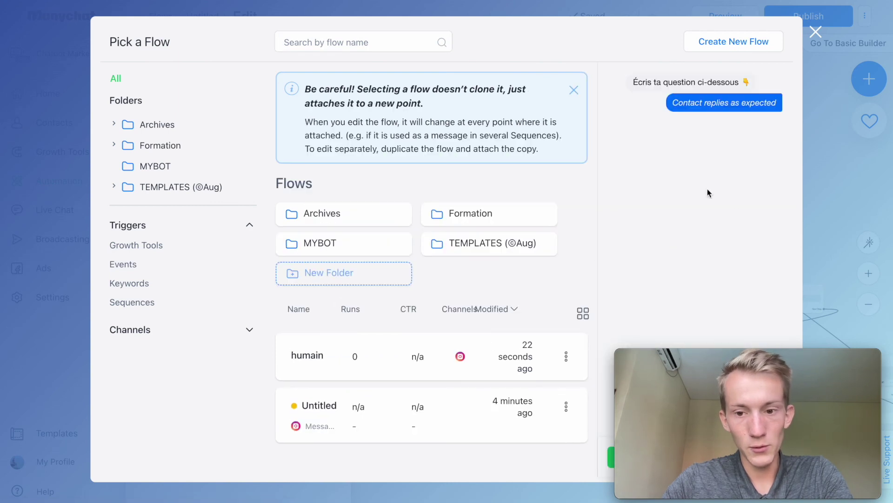
pyautogui.moveTo(684, 354); pyautogui.dragTo(684, 129)
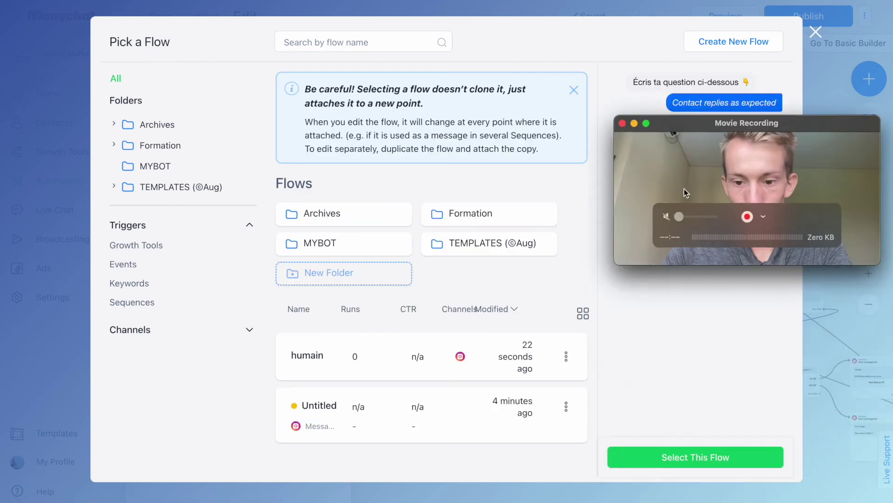
pyautogui.click(680, 461)
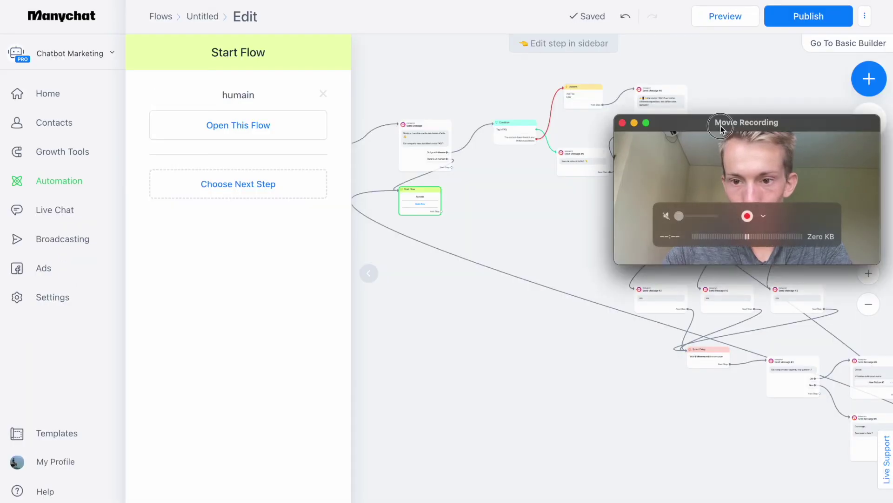
pyautogui.moveTo(721, 125); pyautogui.dragTo(714, 362)
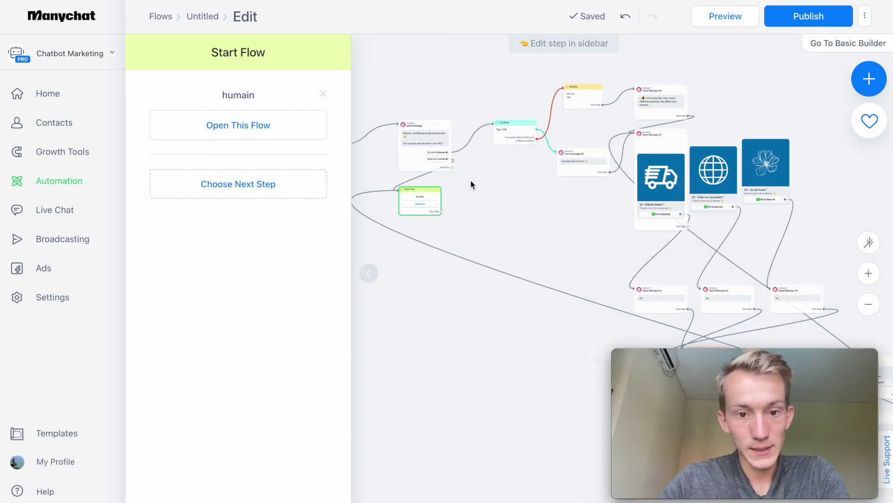
# Step: Check the welcome message's quick replies and publish the Untitled FAQ flow
pyautogui.click(424, 145)
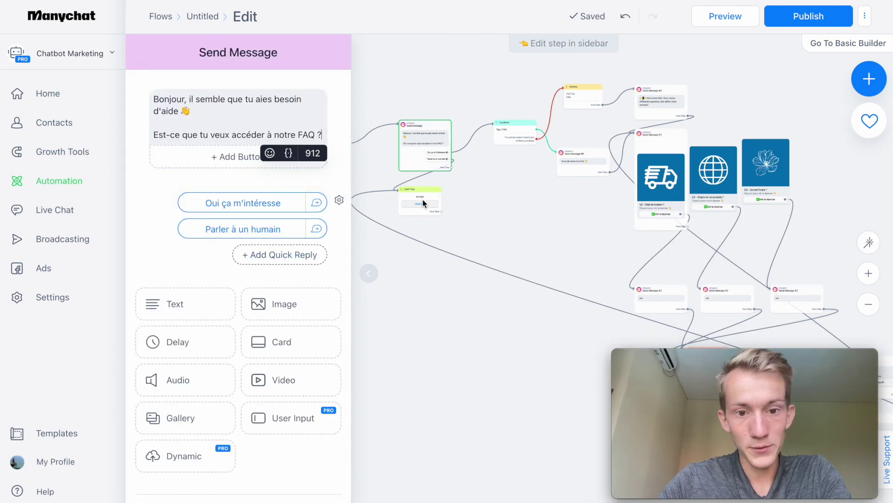
pyautogui.click(515, 217)
pyautogui.moveTo(514, 217); pyautogui.dragTo(427, 207)
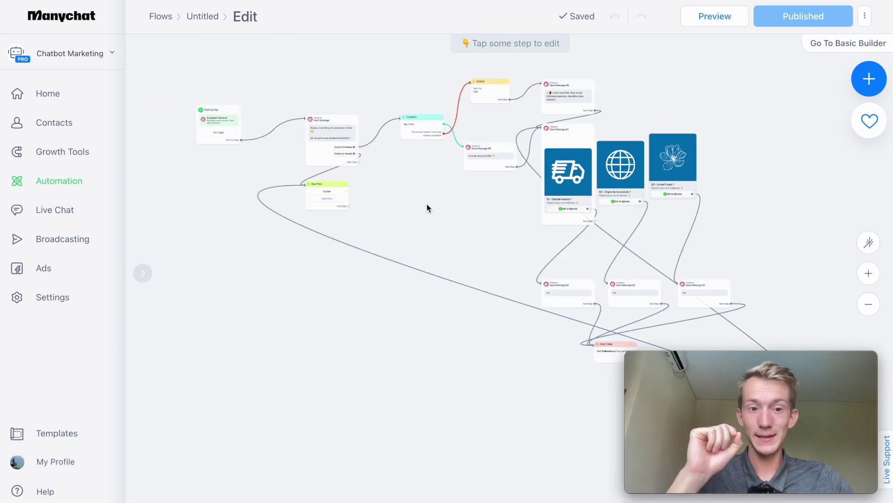
# Step: Review the Instagram Keyword trigger in the published flow's Starting Step
pyautogui.click(203, 115)
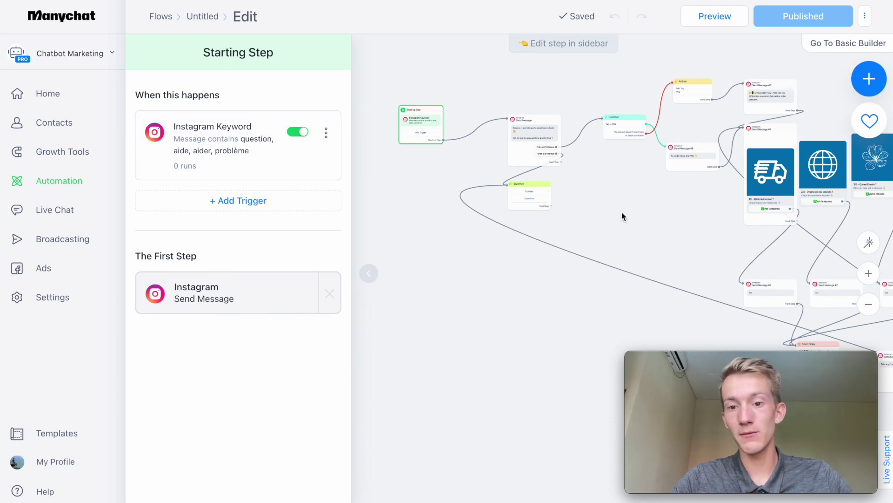
pyautogui.click(643, 217)
pyautogui.moveTo(643, 218); pyautogui.dragTo(449, 235)
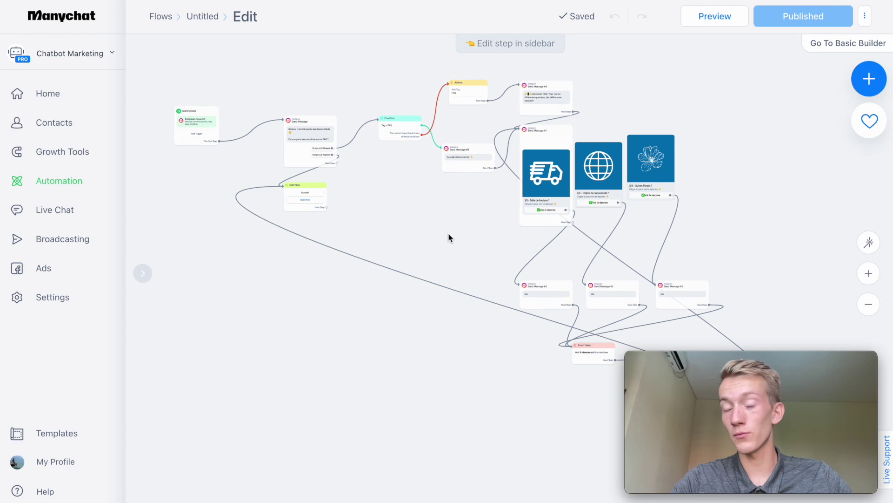
# Step: Preview the flow on Instagram and test the "Oui ça m'intéresse" path through the answer to "Origine de nos produits ?"
pyautogui.click(708, 18)
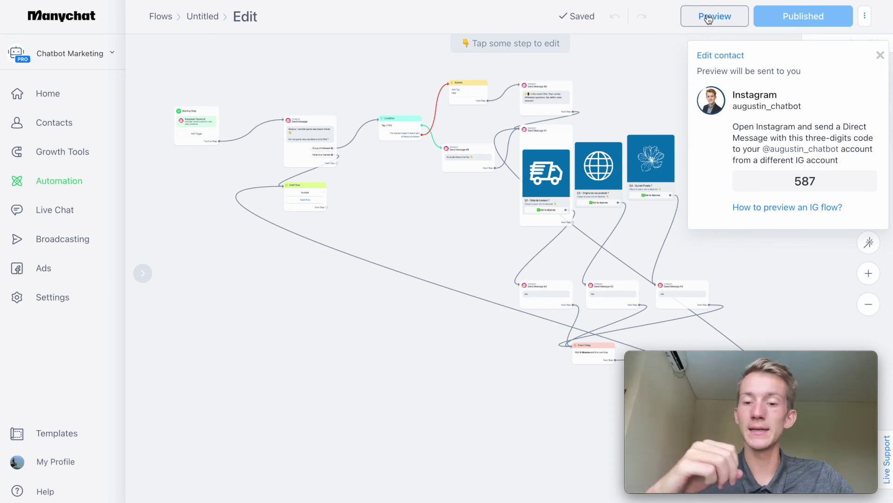
pyautogui.click(709, 18)
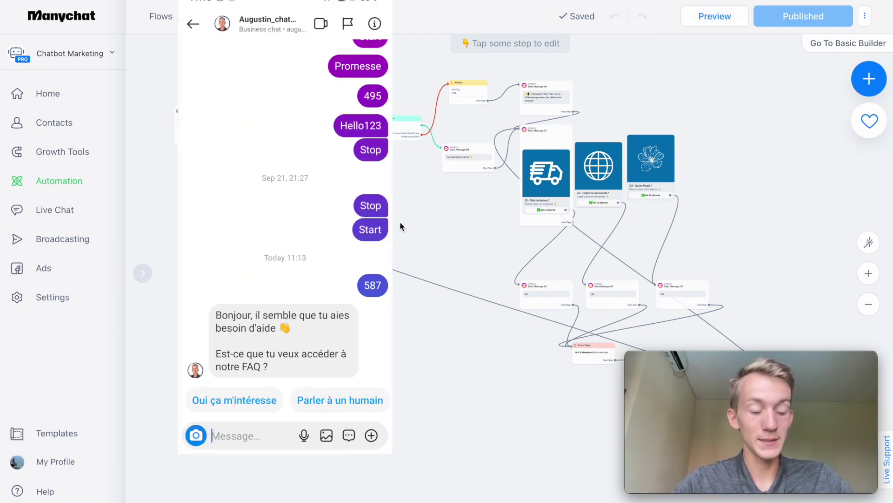
pyautogui.moveTo(629, 359)
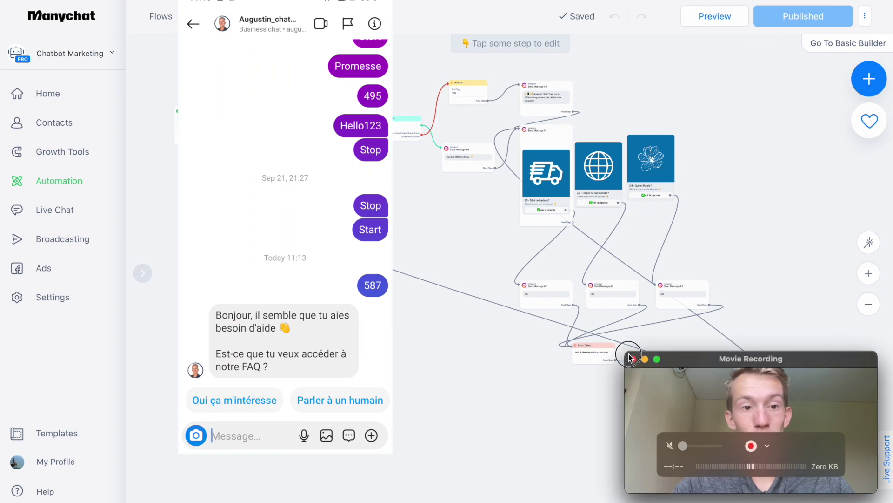
pyautogui.doubleClick(629, 358)
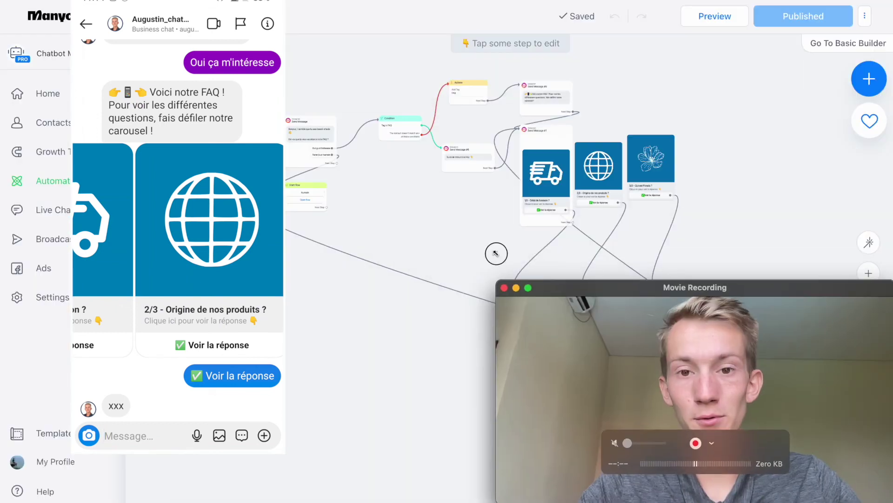
pyautogui.moveTo(494, 253); pyautogui.dragTo(462, 244)
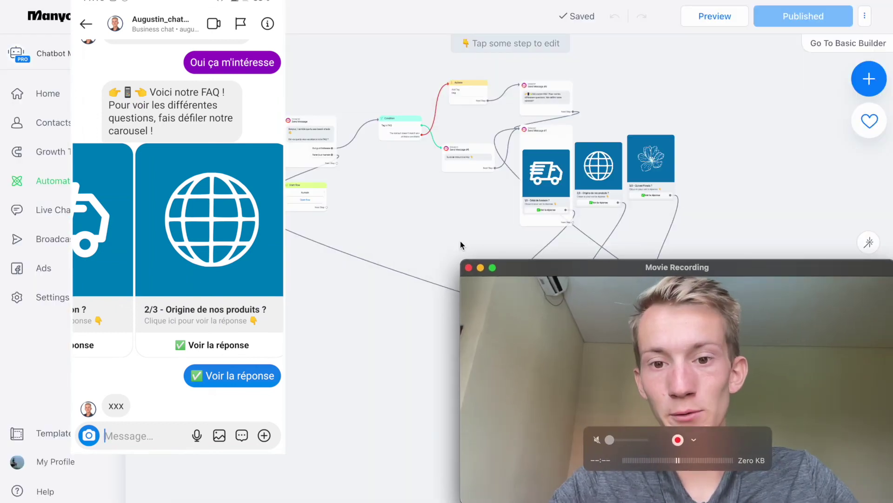
# Step: Start a new Instagram preview and test the "Parler à un humain" reply
pyautogui.click(724, 17)
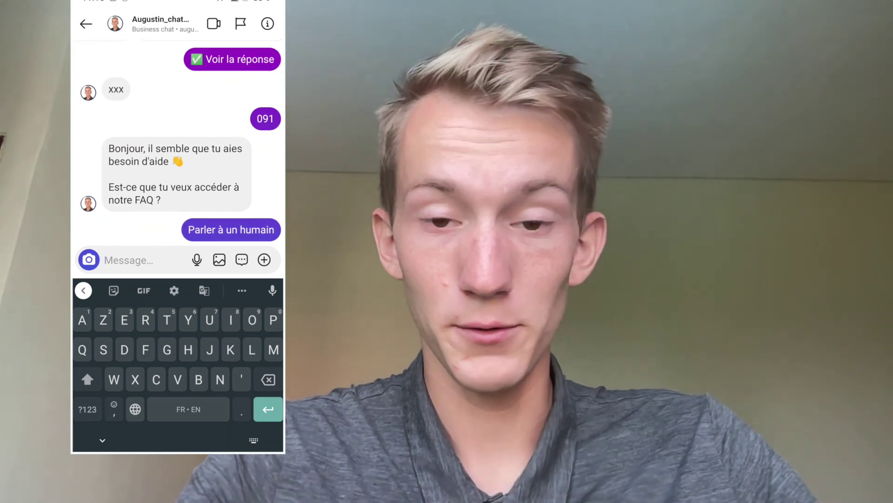
pyautogui.moveTo(1, 1); pyautogui.dragTo(627, 296)
pyautogui.click(513, 235)
pyautogui.click(868, 273)
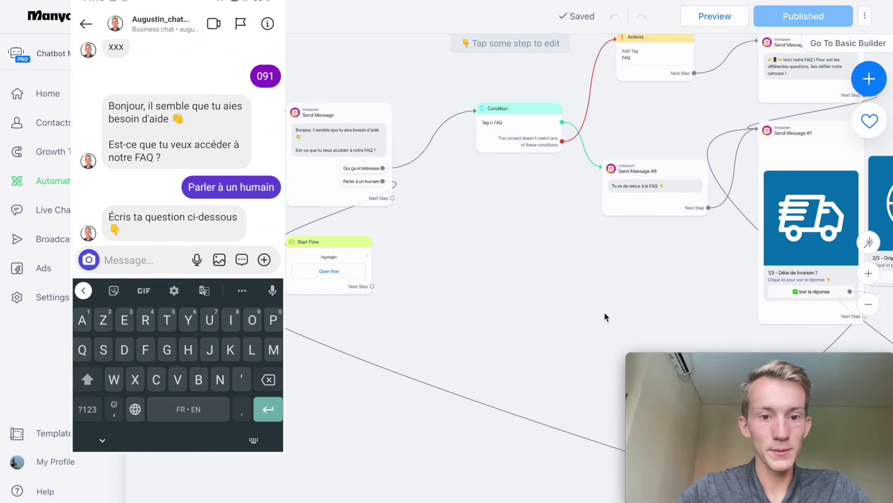
# Step: Open the linked "humain" flow and answer its question prompt in the Instagram chat with "Bonjour"
pyautogui.click(362, 199)
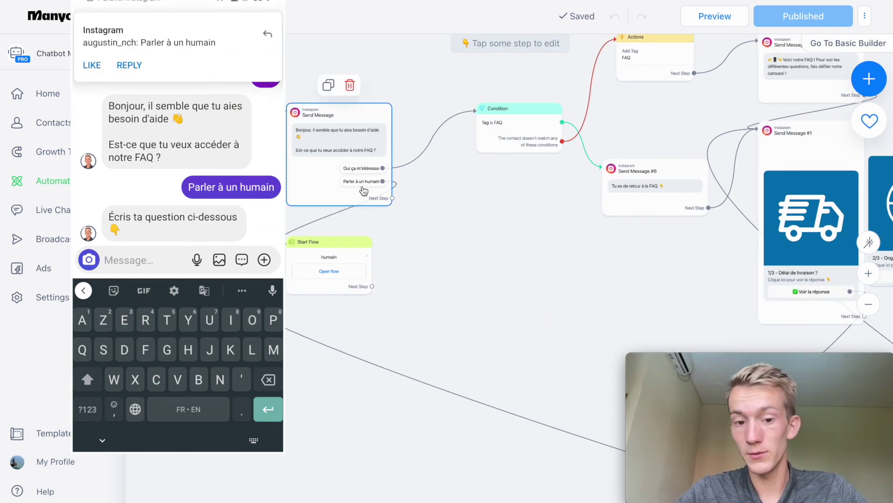
pyautogui.click(329, 272)
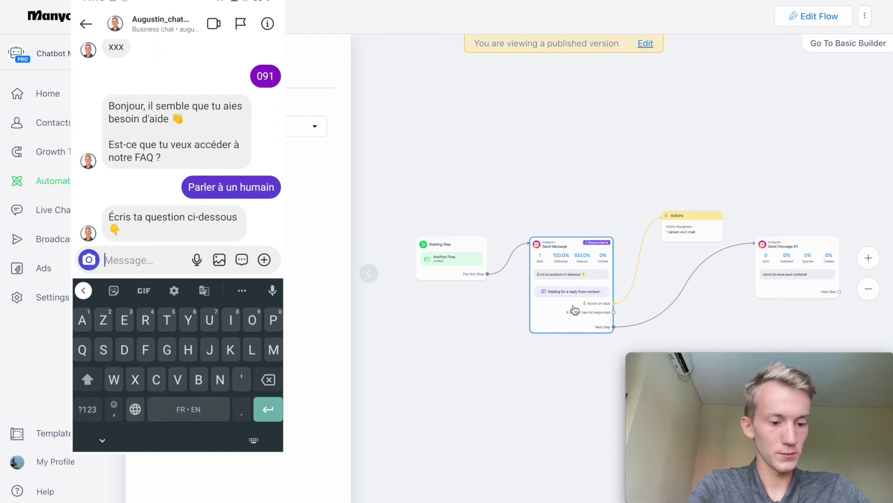
pyautogui.write('Bonjour')
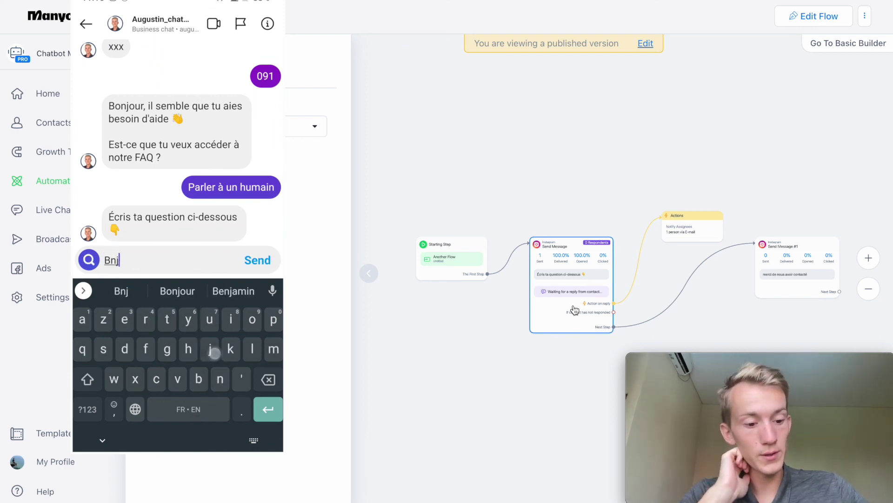
pyautogui.press('Return')
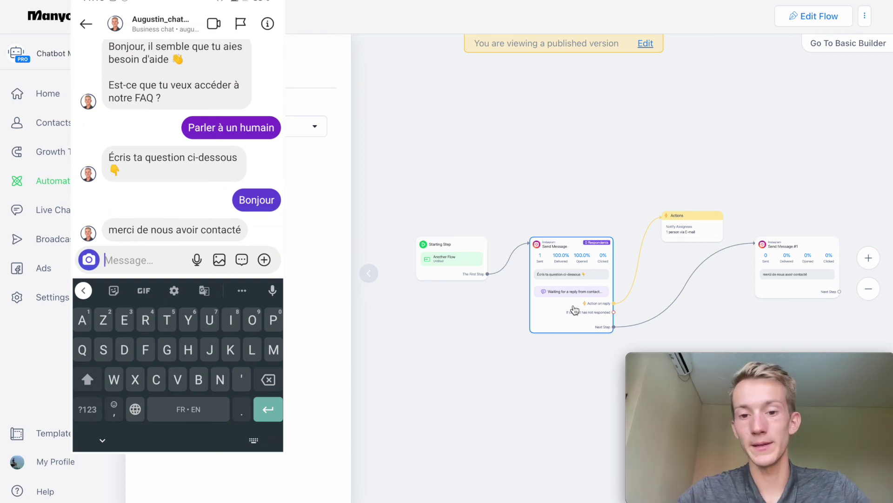
# Step: Open the test contact's profile in Contacts and check the answer stored in the "Support > Dernière question" field
pyautogui.click(56, 131)
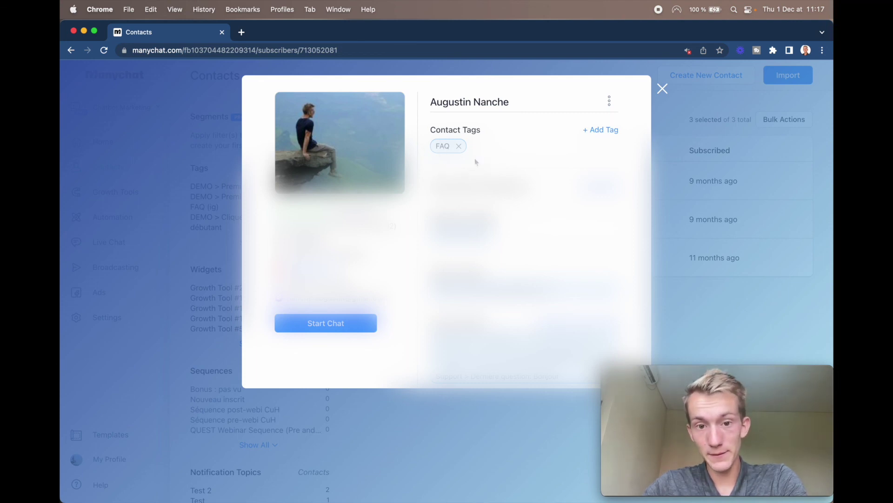
pyautogui.scroll(-1, 456, 158)
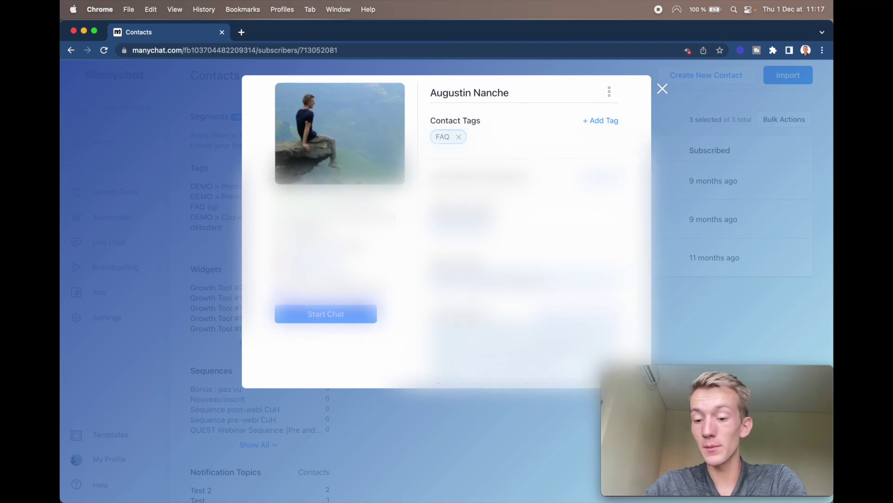
pyautogui.click(474, 355)
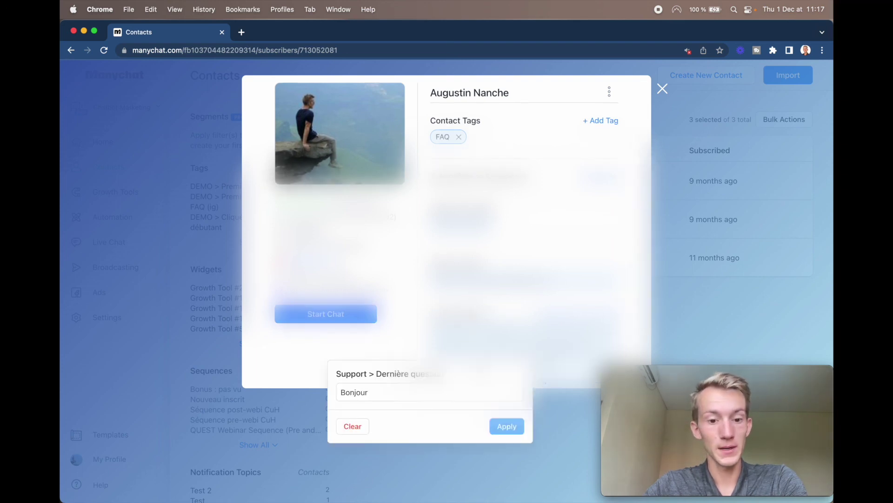
pyautogui.moveTo(338, 374); pyautogui.dragTo(419, 382)
pyautogui.moveTo(369, 393); pyautogui.dragTo(341, 394)
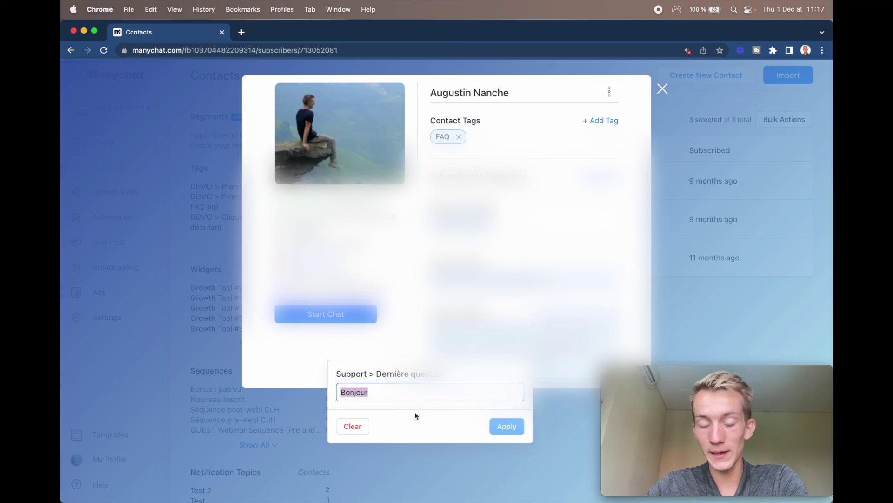